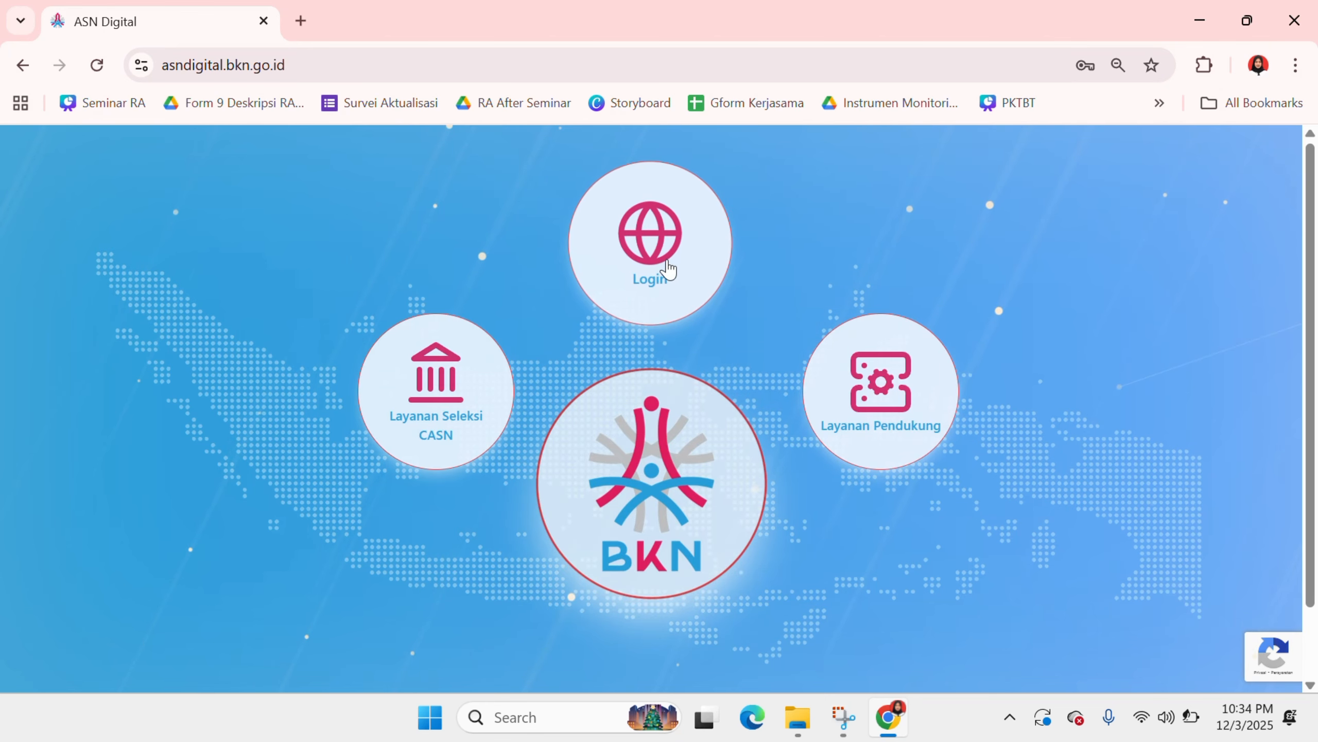
Step: Log in to ASN Digital through the SSO account, submitting the username, password and one-time code
click(668, 269)
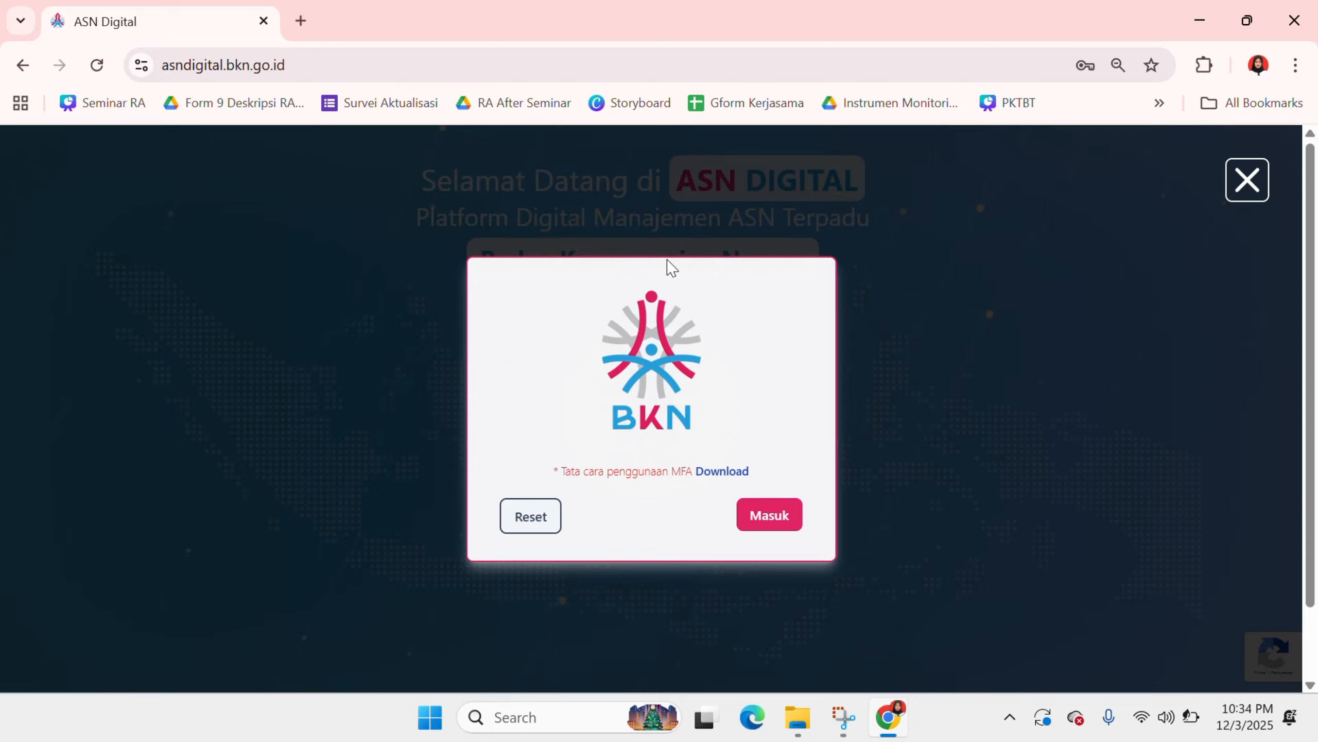
click(781, 526)
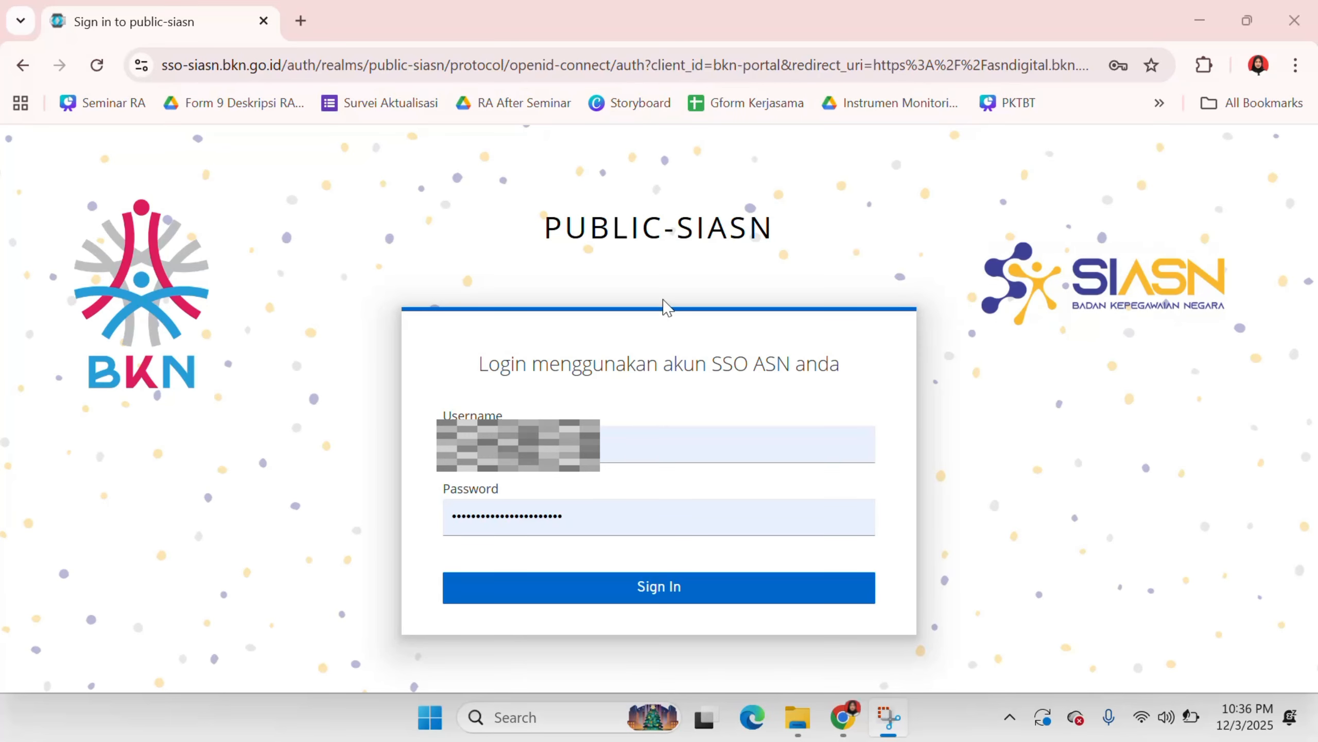
click(655, 589)
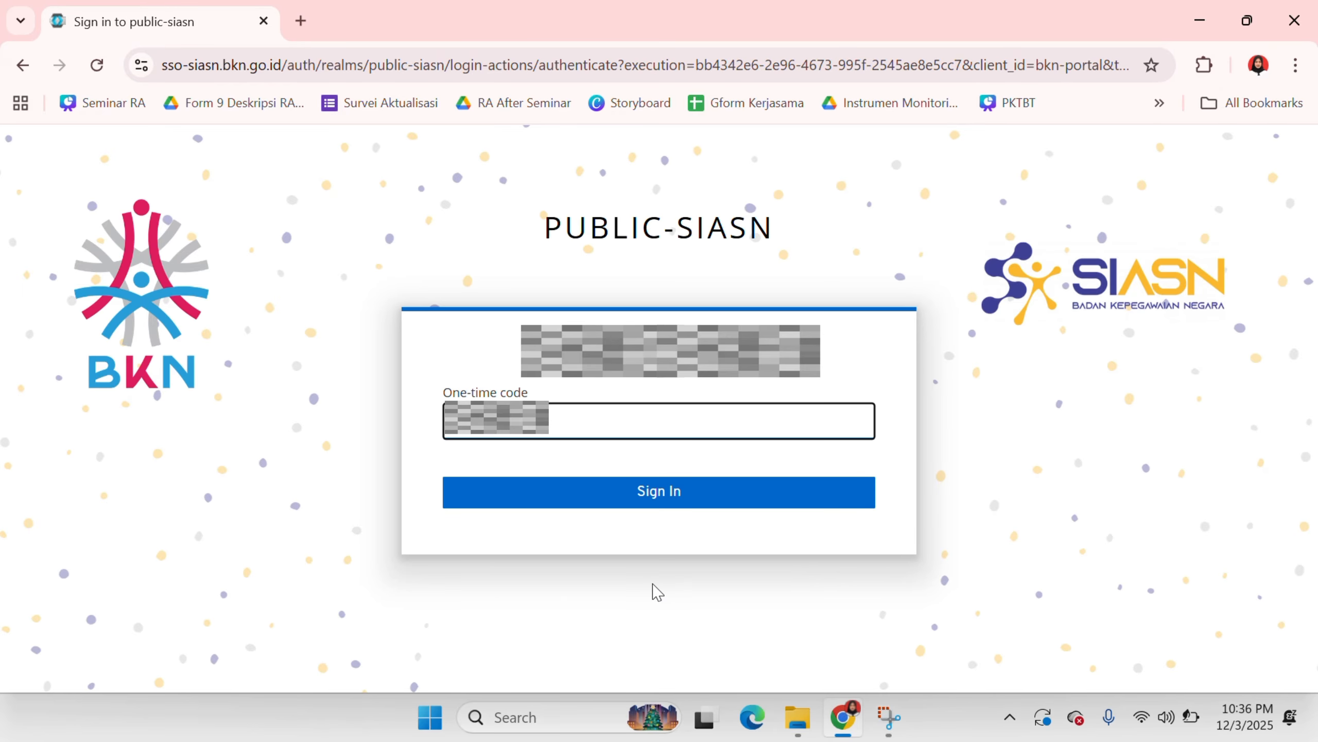
click(638, 486)
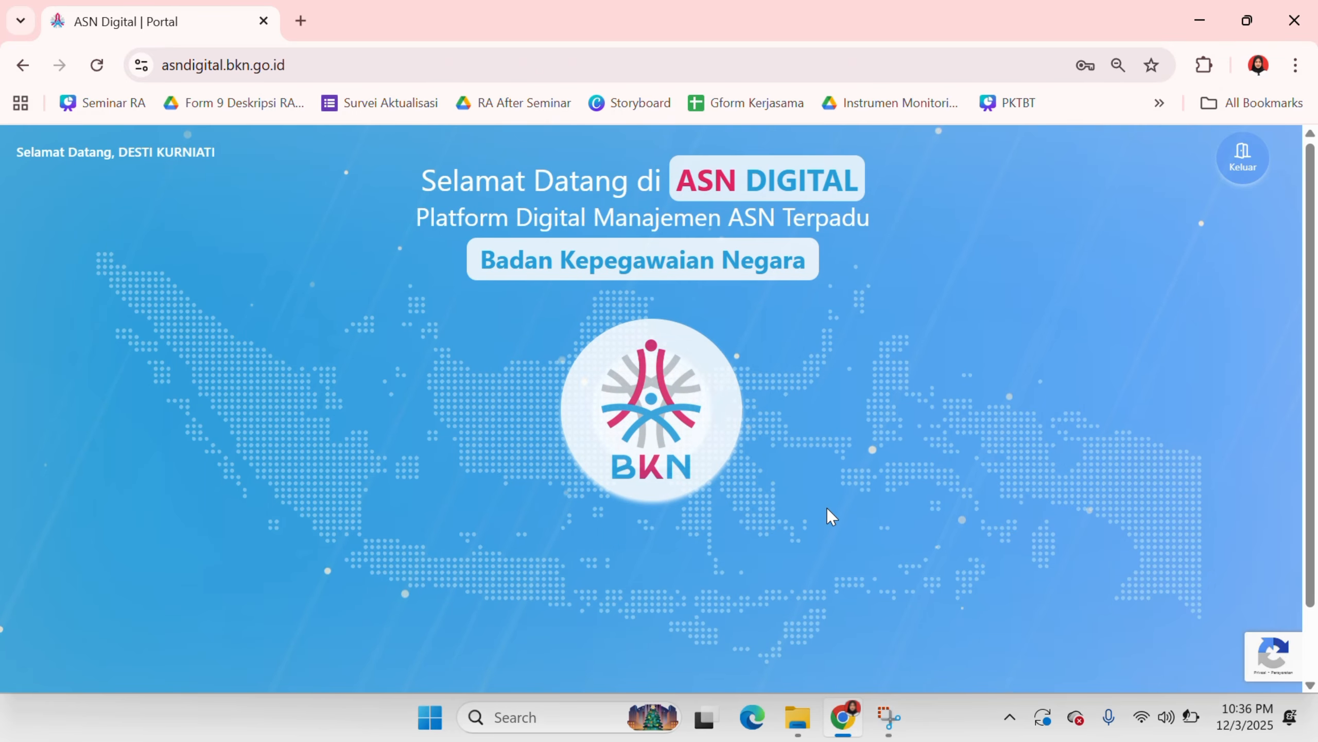
Step: Open the Kinerja service from the Layanan Individu ASN group of the BKN portal
click(714, 459)
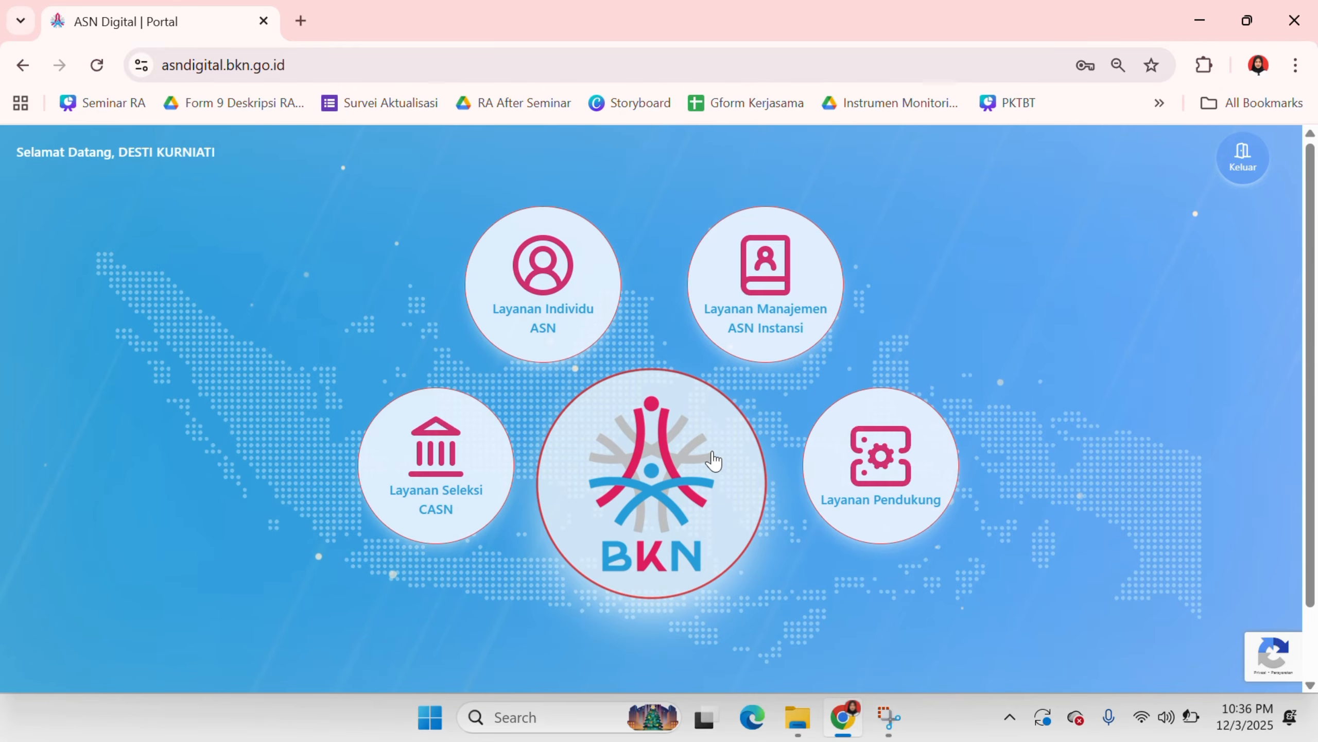
click(580, 319)
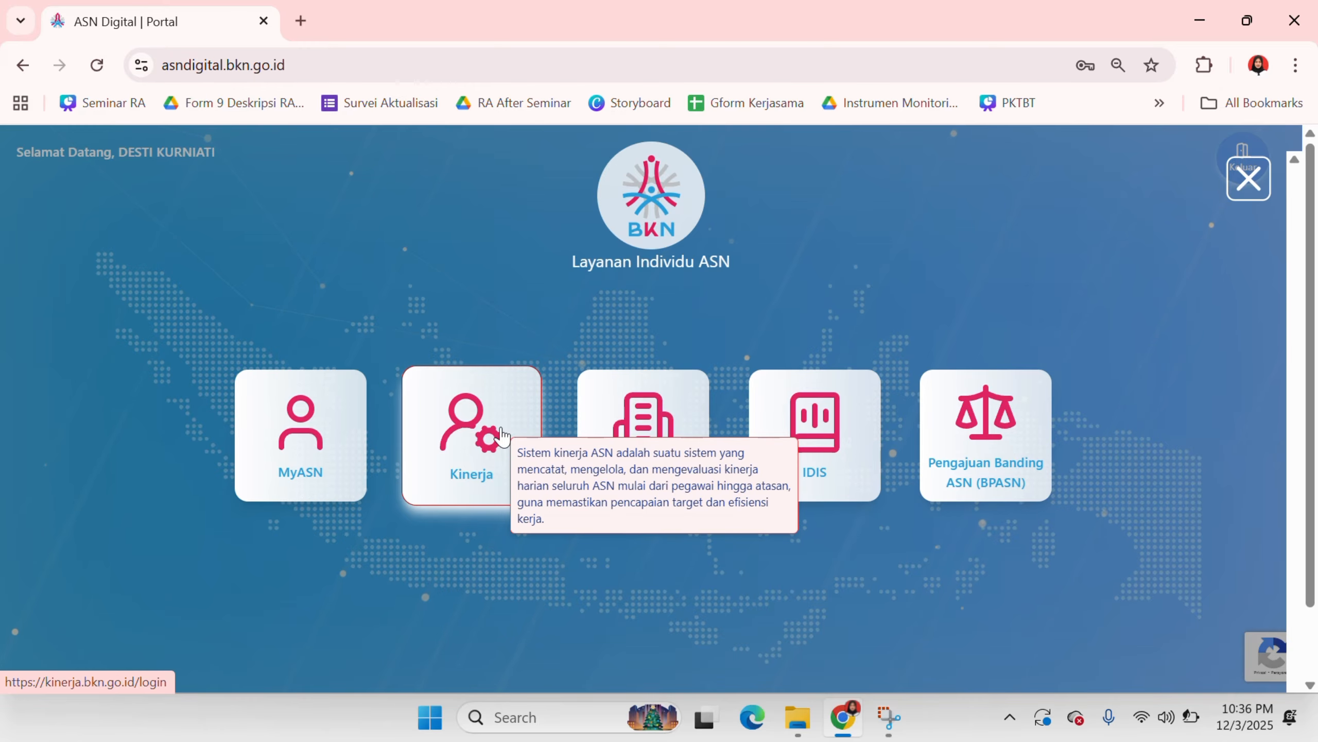
click(502, 436)
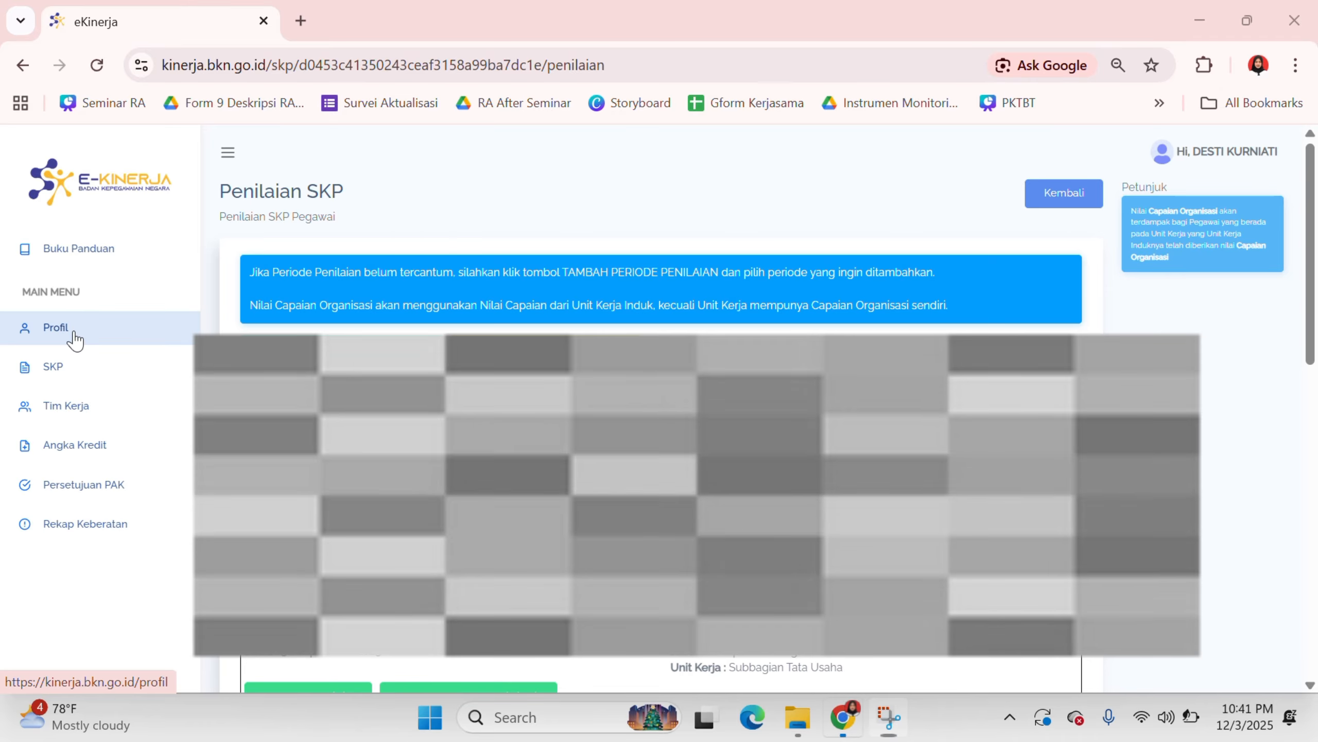
Step: Open the employee profile and review the personal data under Data Pribadi
click(76, 340)
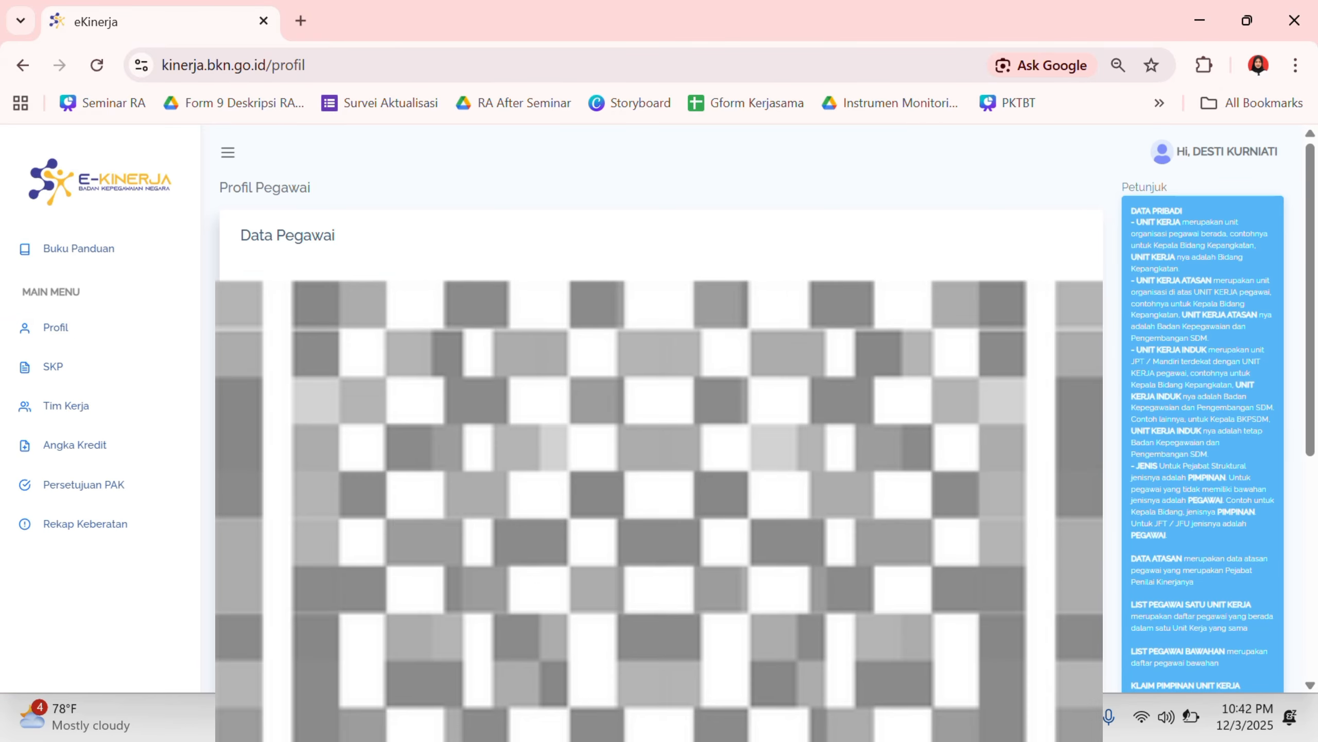
scroll(659, 406, down, 1)
scroll(659, 405, down, 1)
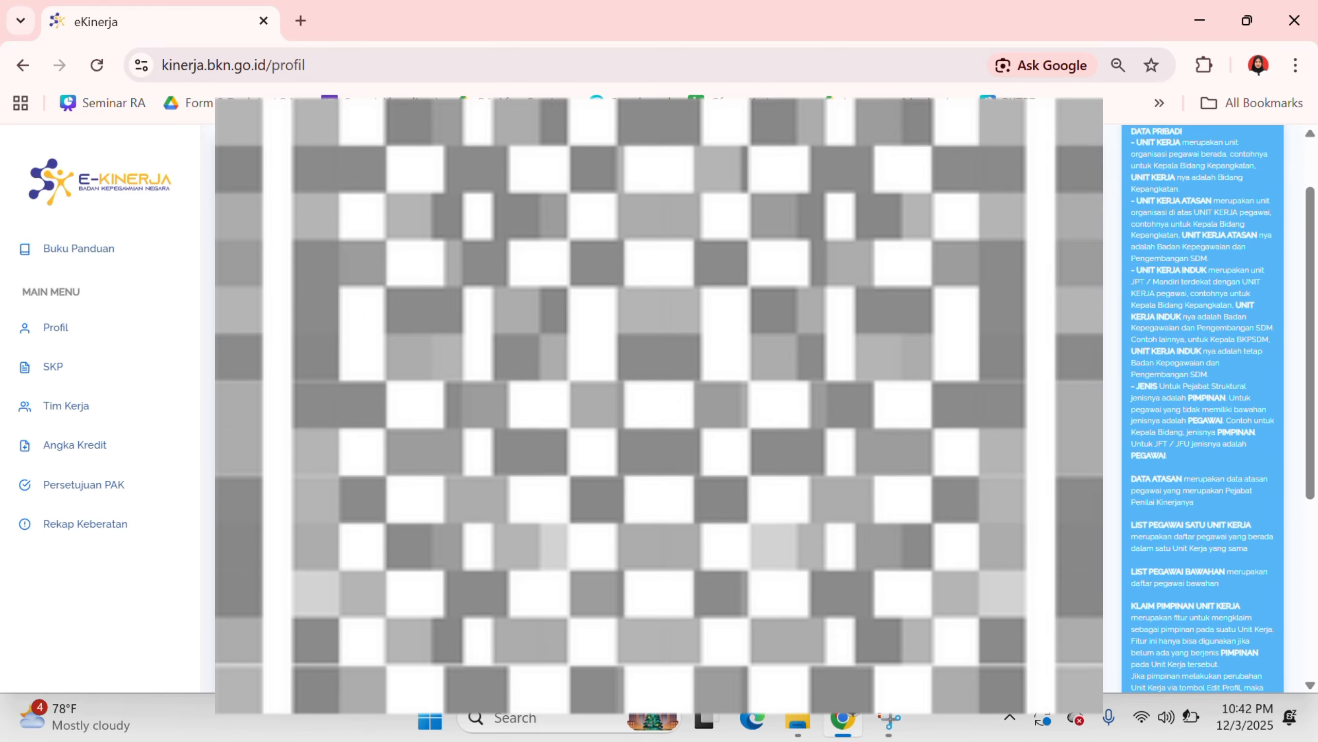
scroll(659, 405, down, 2)
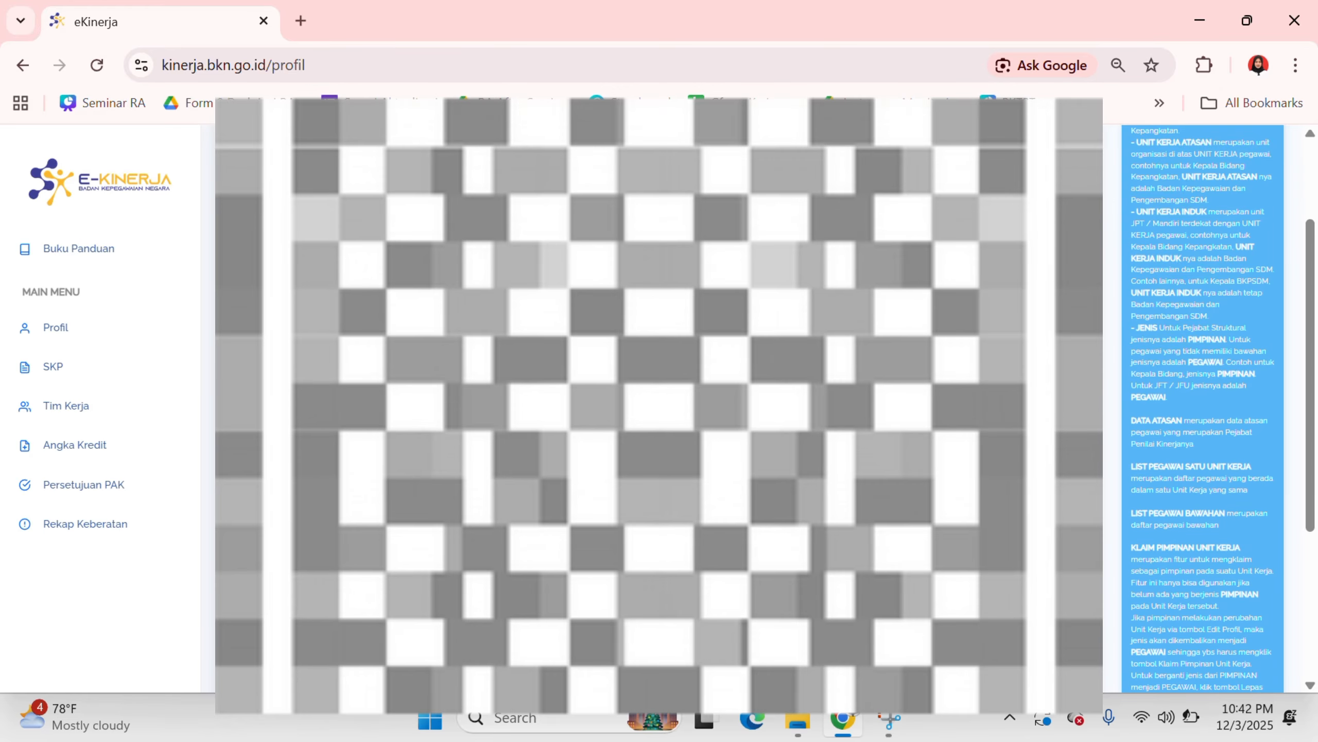
scroll(659, 405, down, 1)
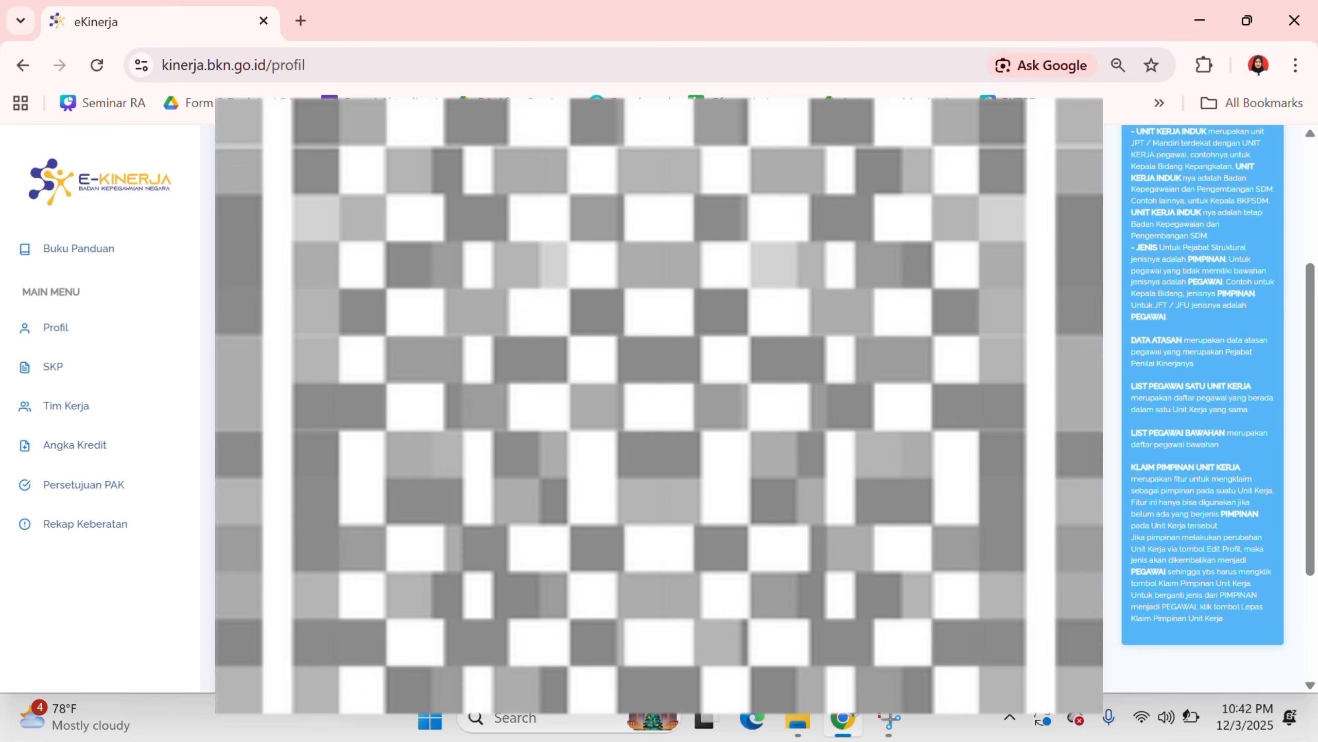
scroll(659, 405, down, 1)
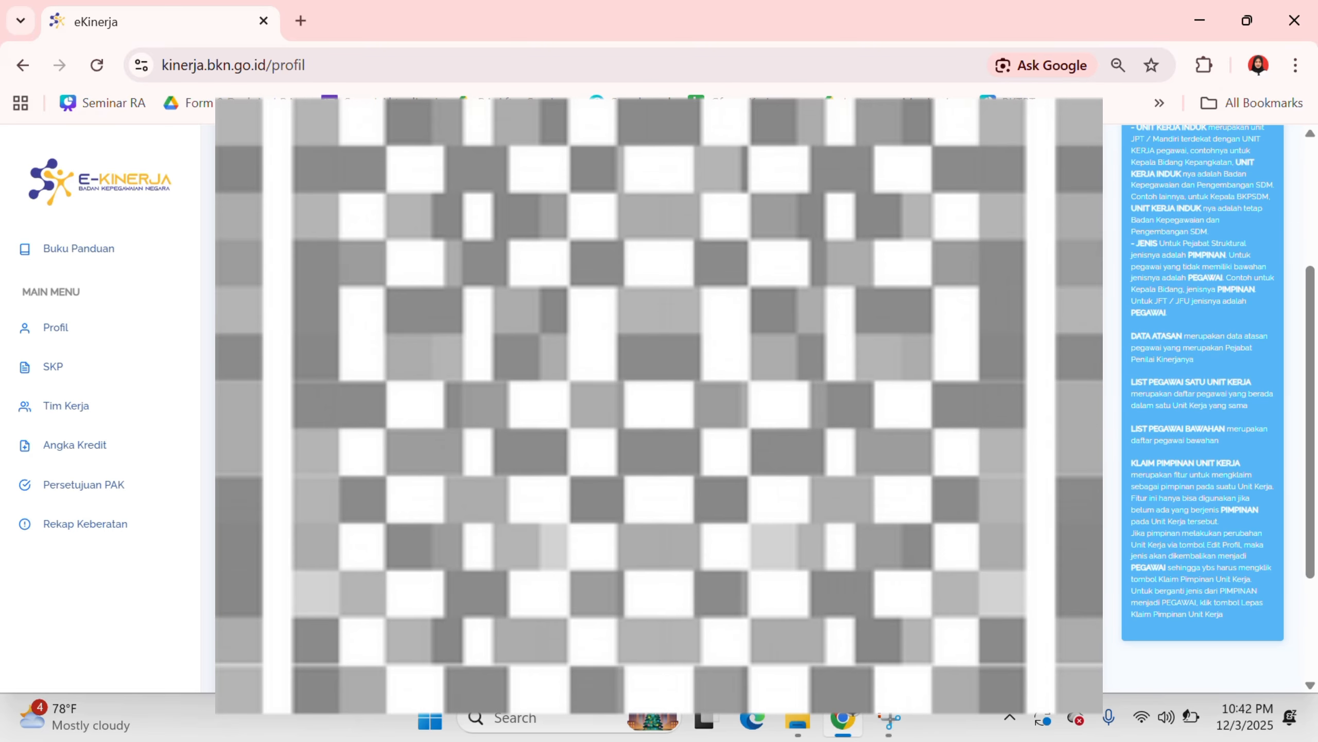
scroll(659, 405, down, 3)
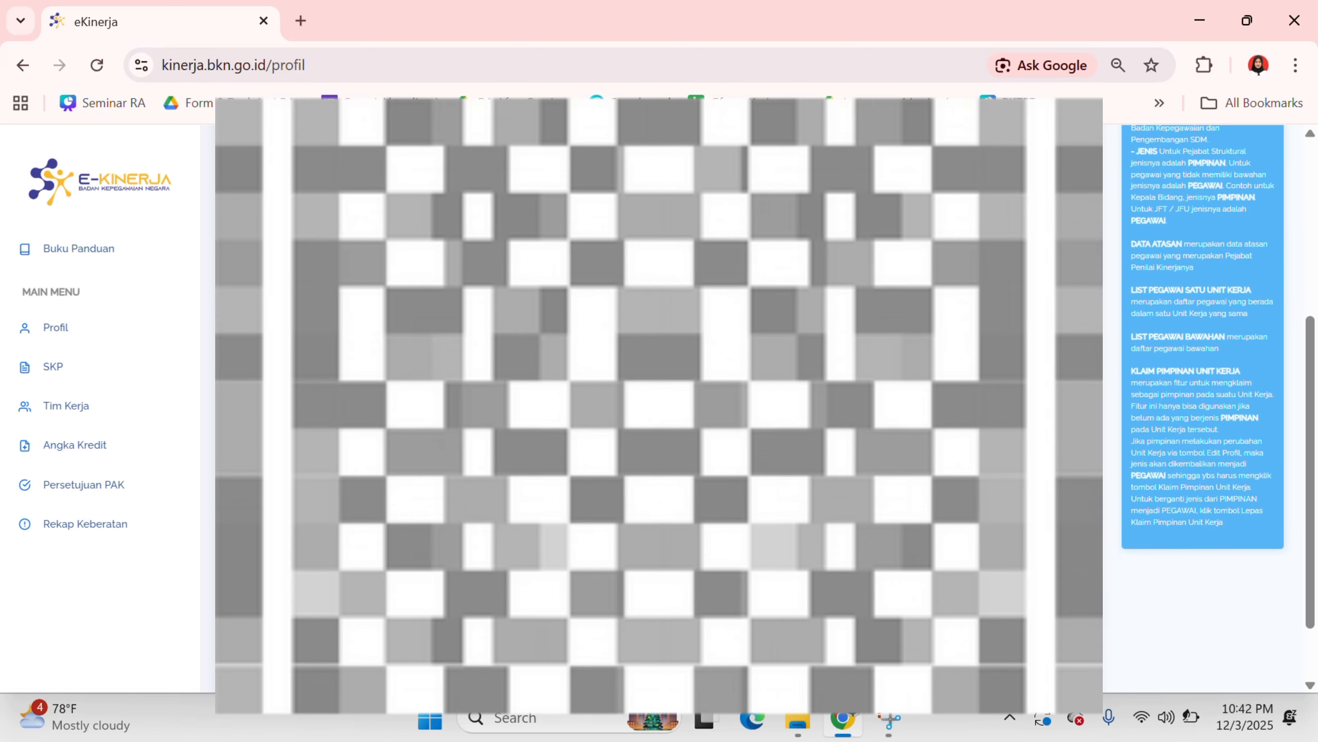
scroll(898, 488, down, 1)
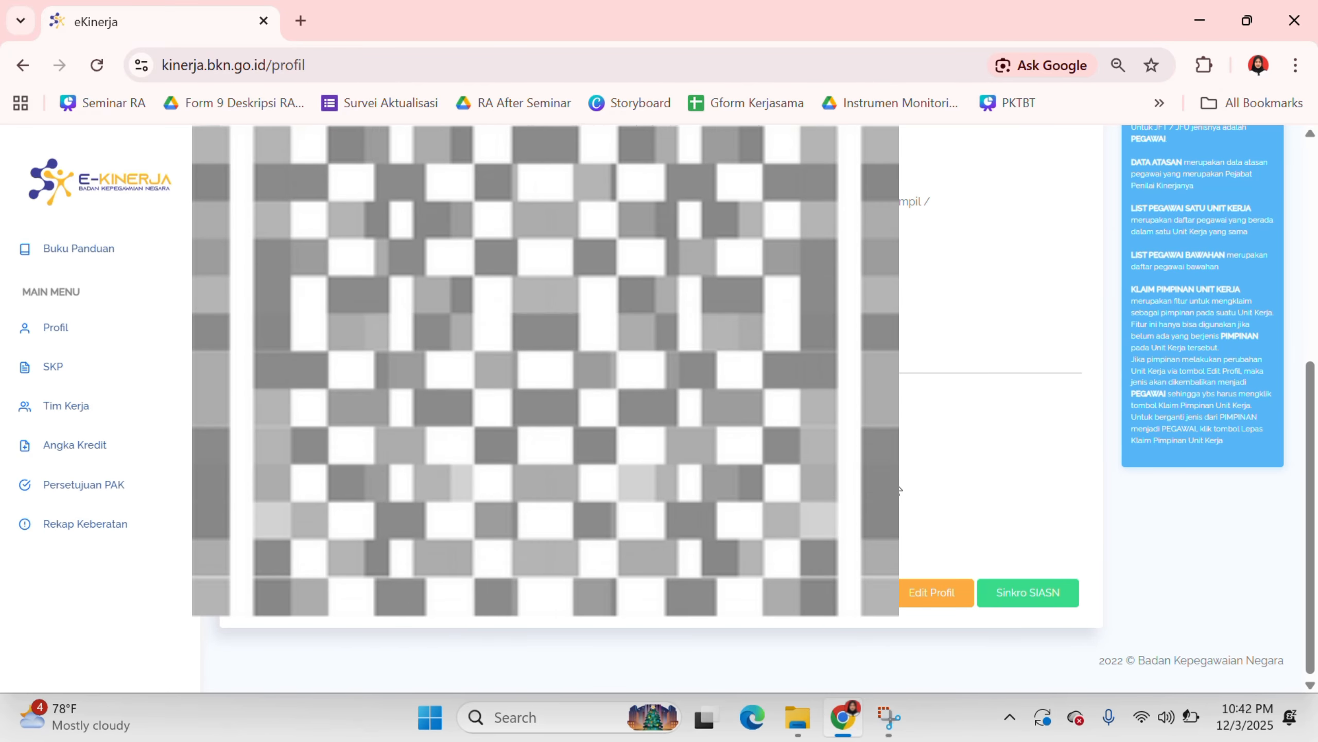
scroll(900, 488, up, 1)
scroll(900, 488, up, 2)
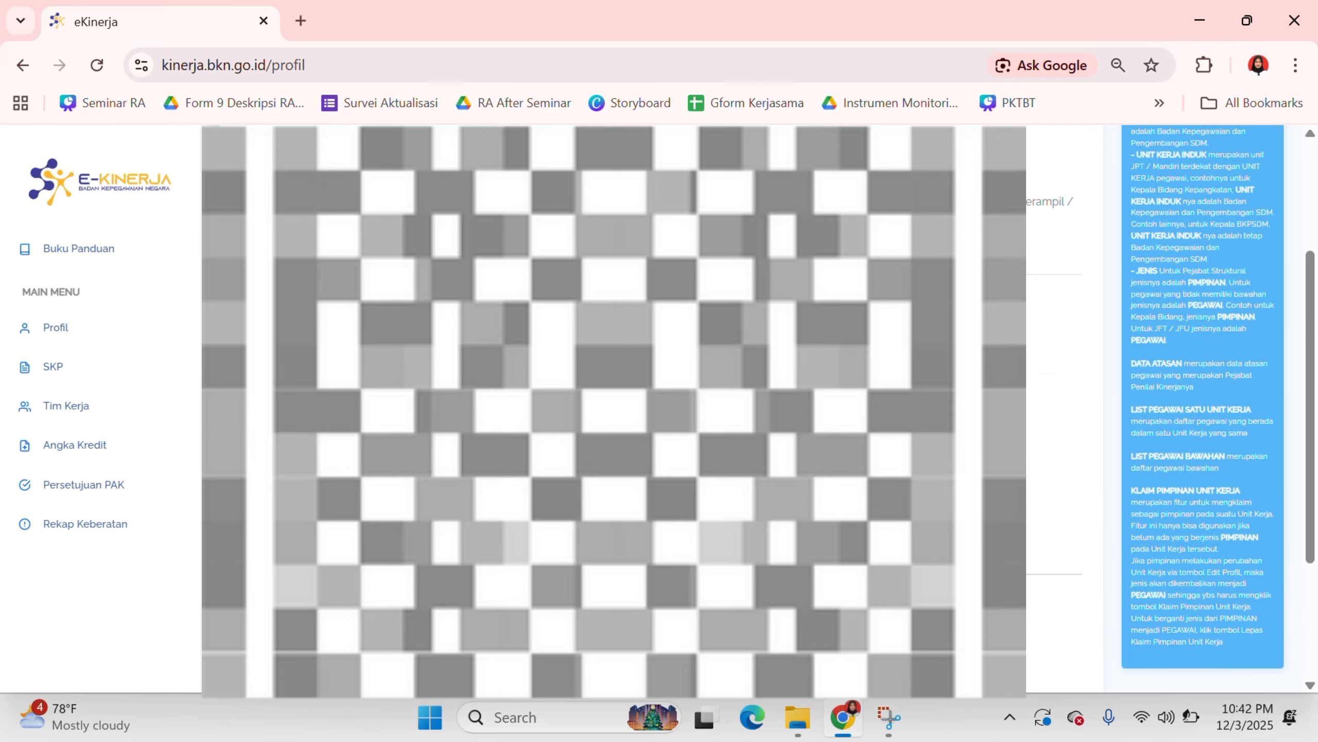
scroll(900, 488, up, 2)
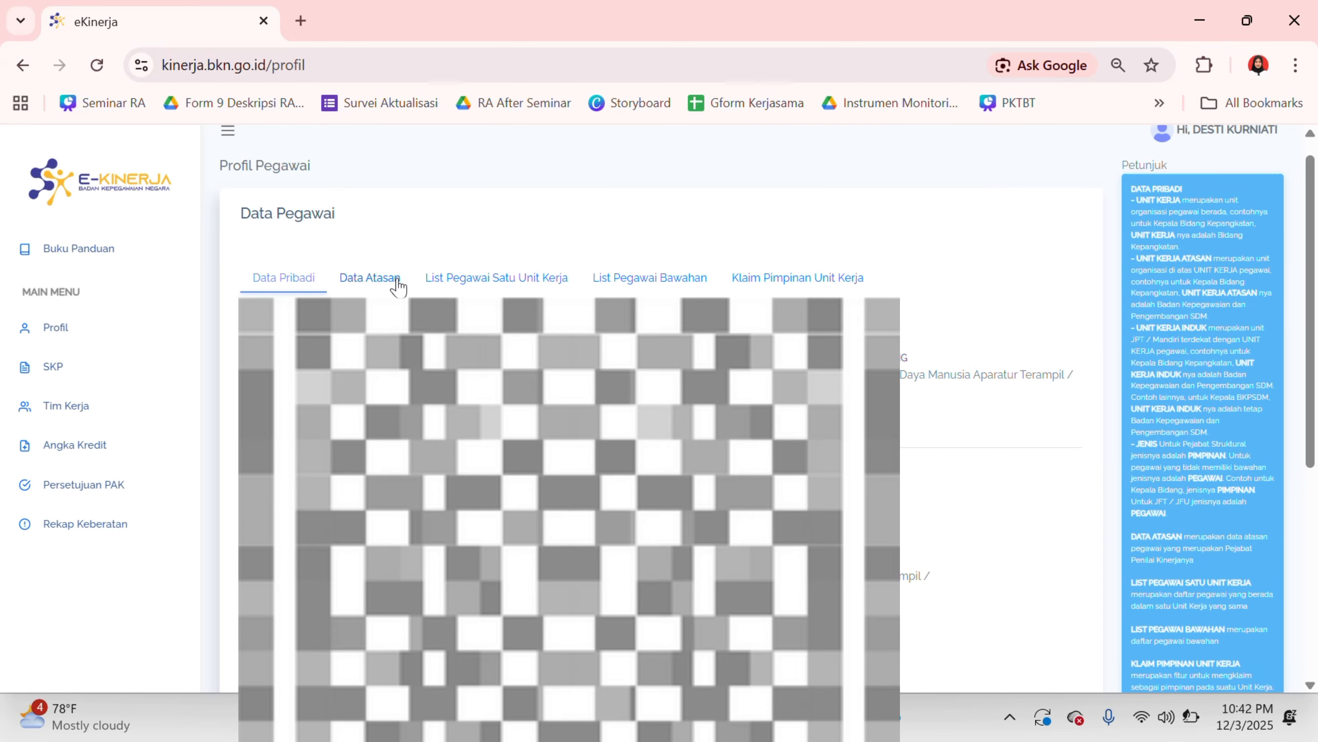
Step: Check the supervisor data and the list of employees in the same work unit on the profile
click(397, 286)
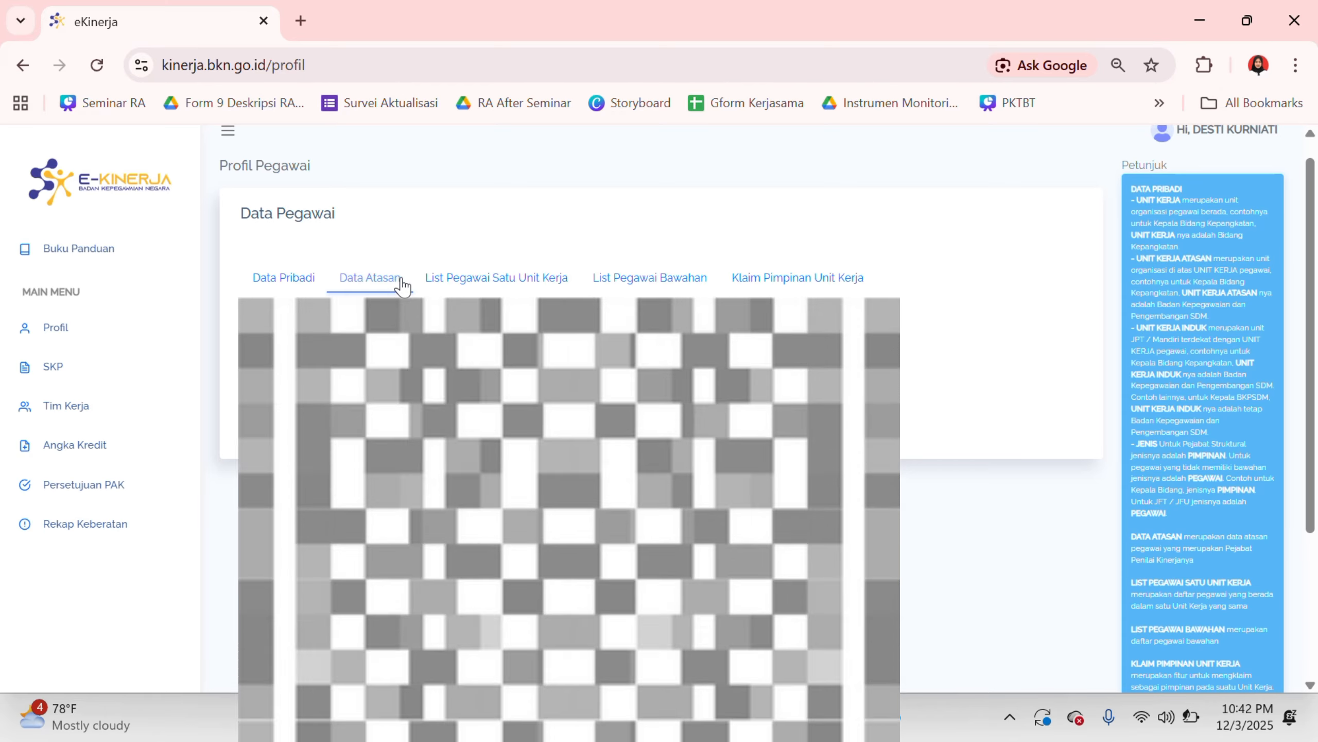
click(464, 287)
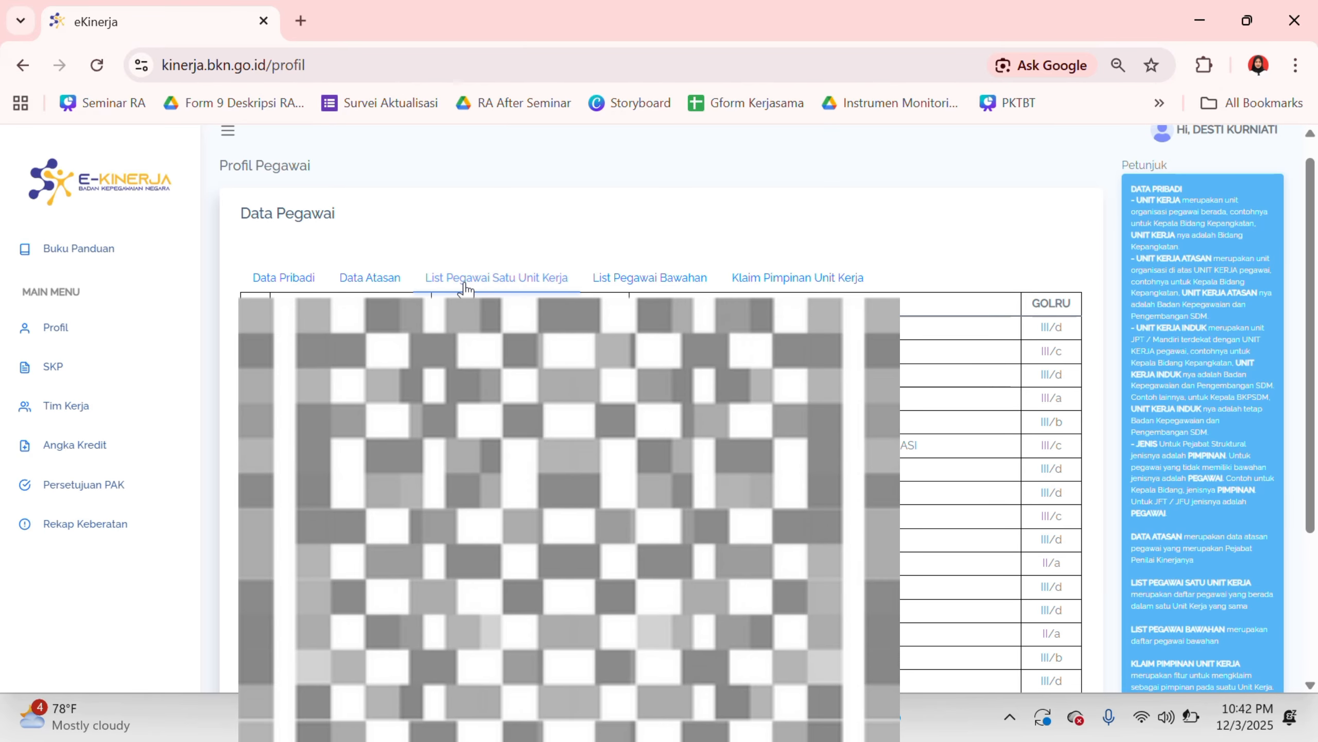
scroll(659, 416, down, 5)
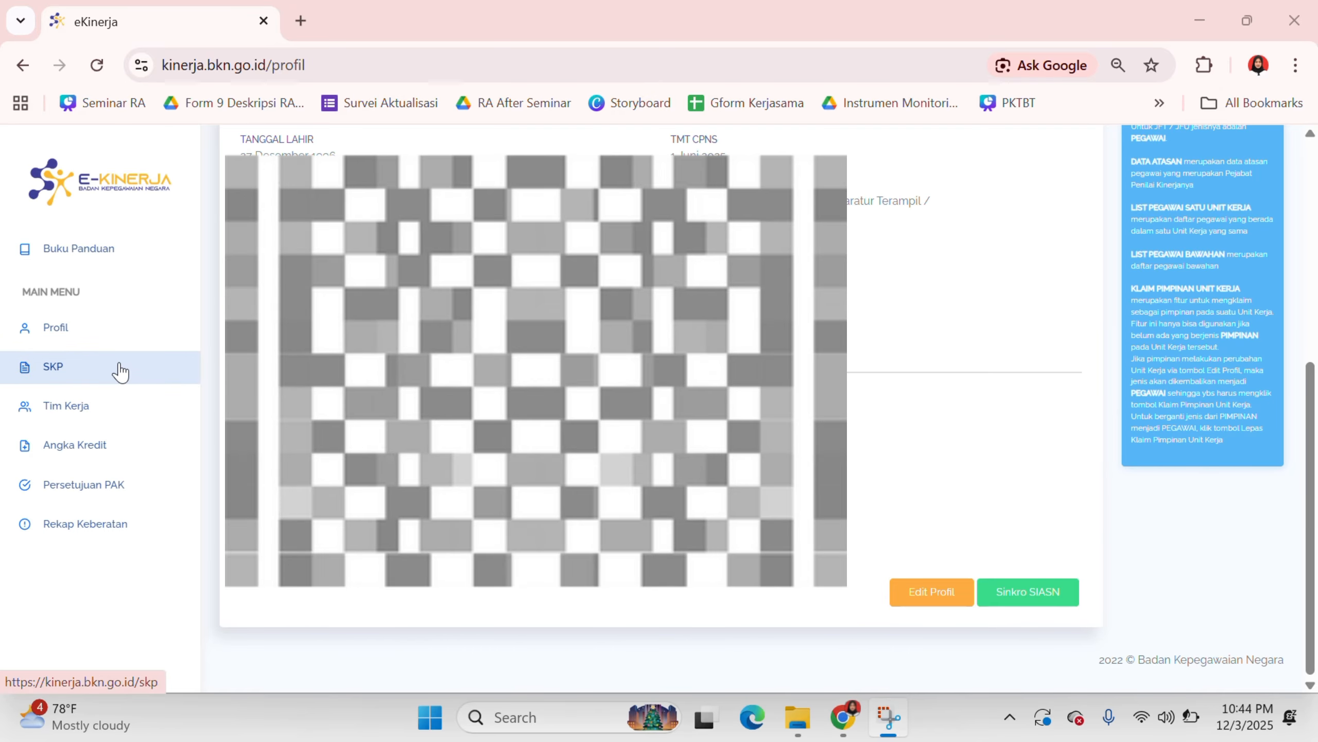
Step: Add an SKP period from 01/01/2025 to 12/31/2025 with the Kuantitatif approach
click(120, 372)
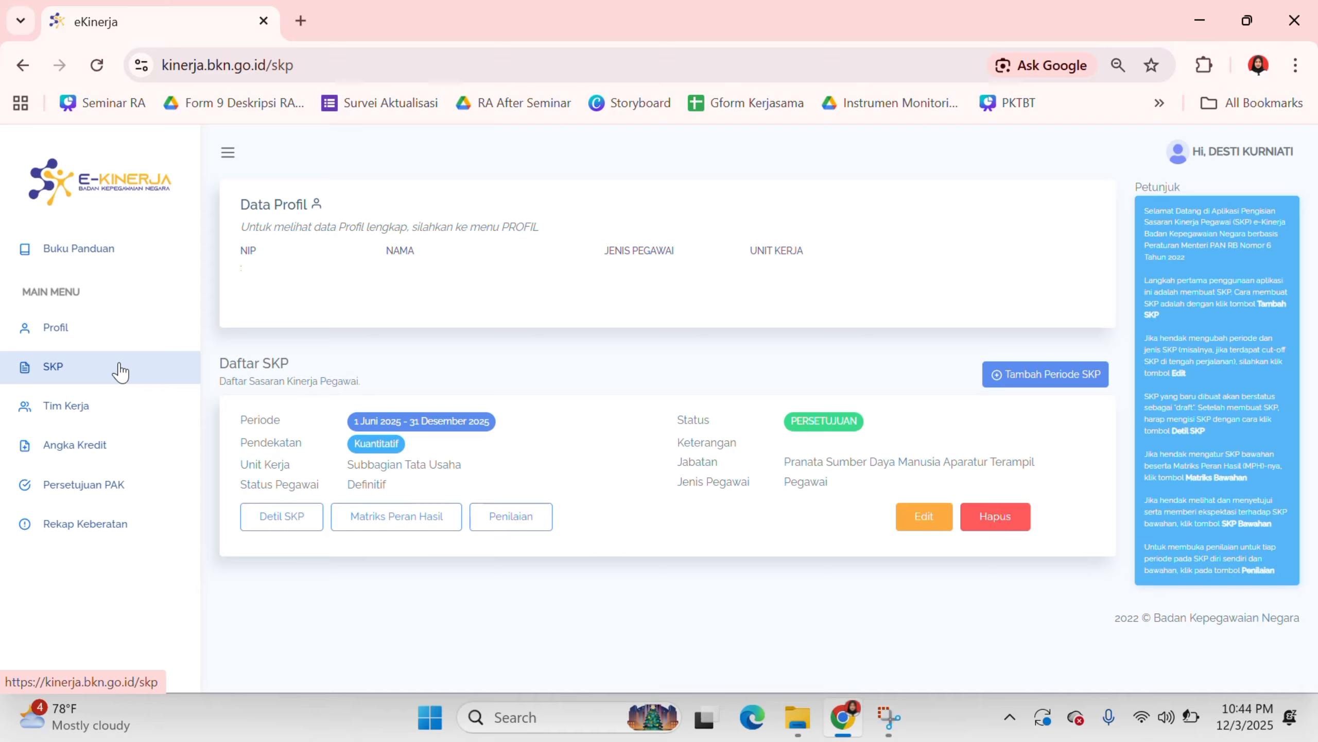
click(1018, 387)
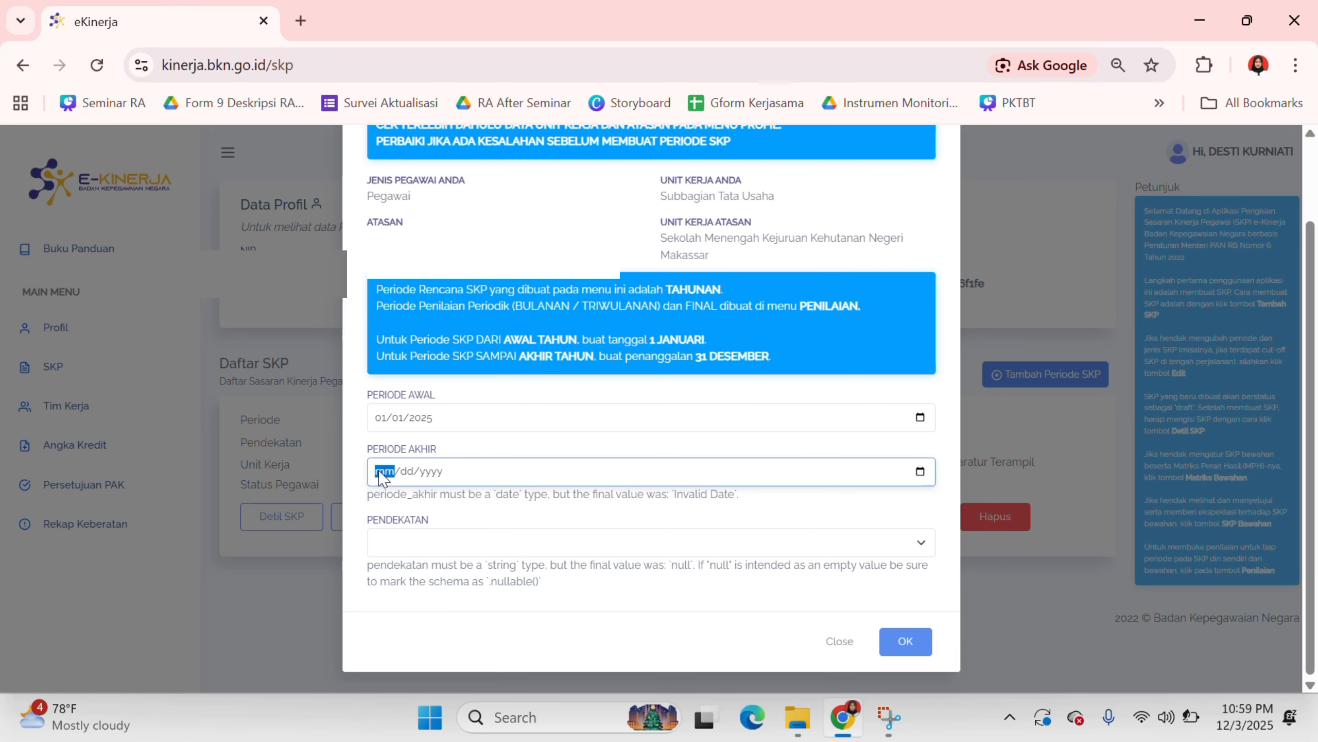
text(12/31/2025)
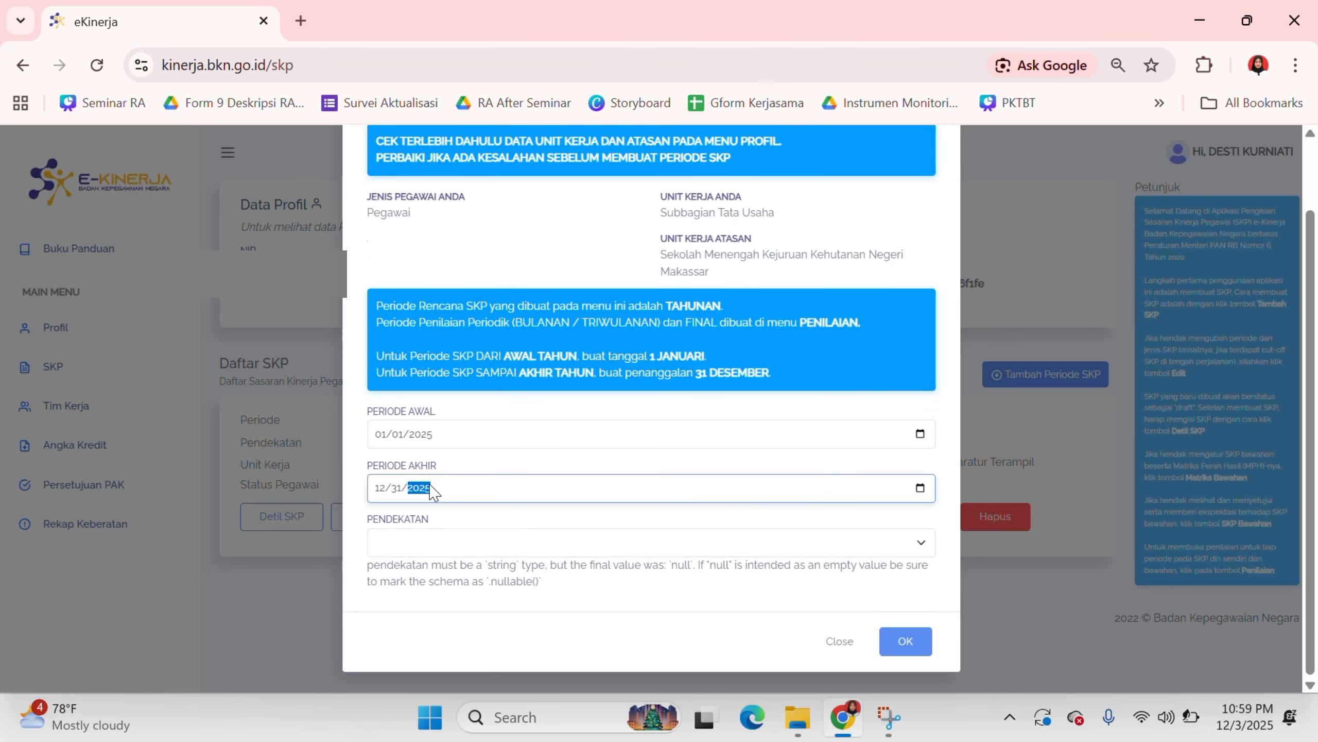
click(432, 545)
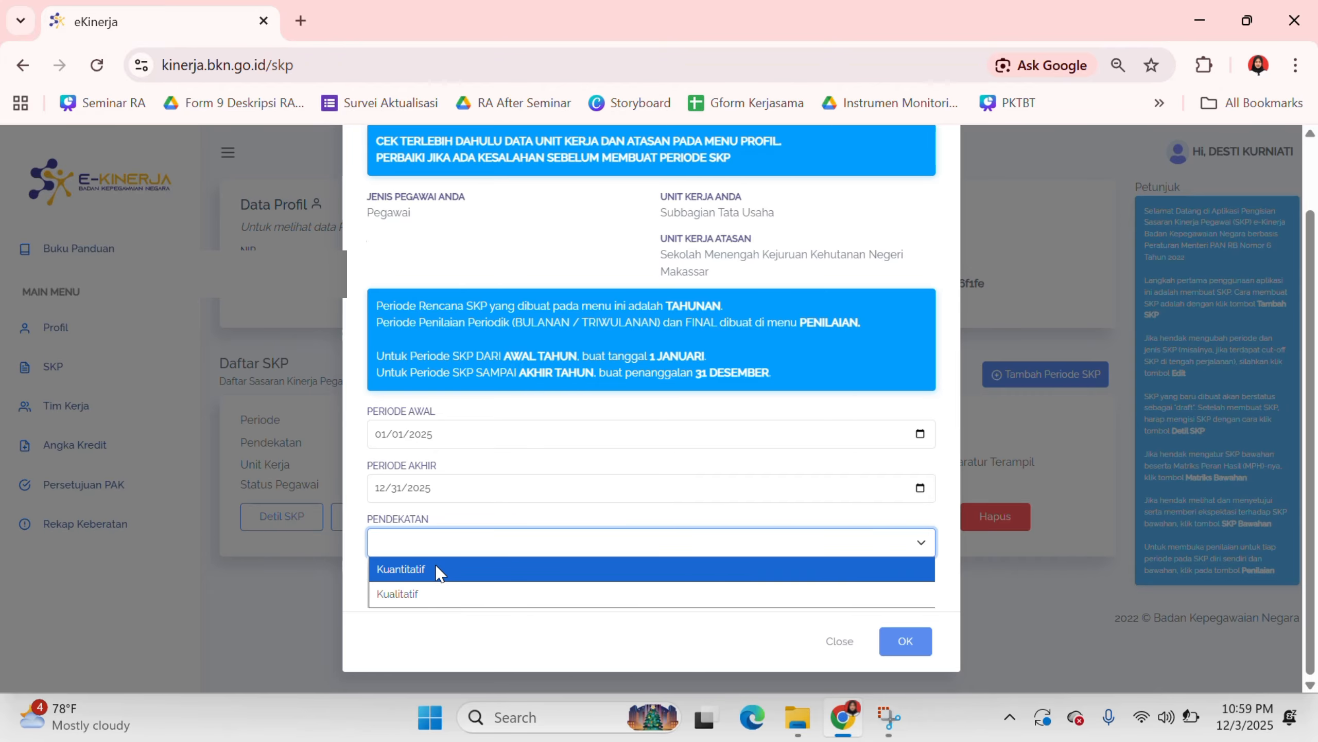
click(440, 572)
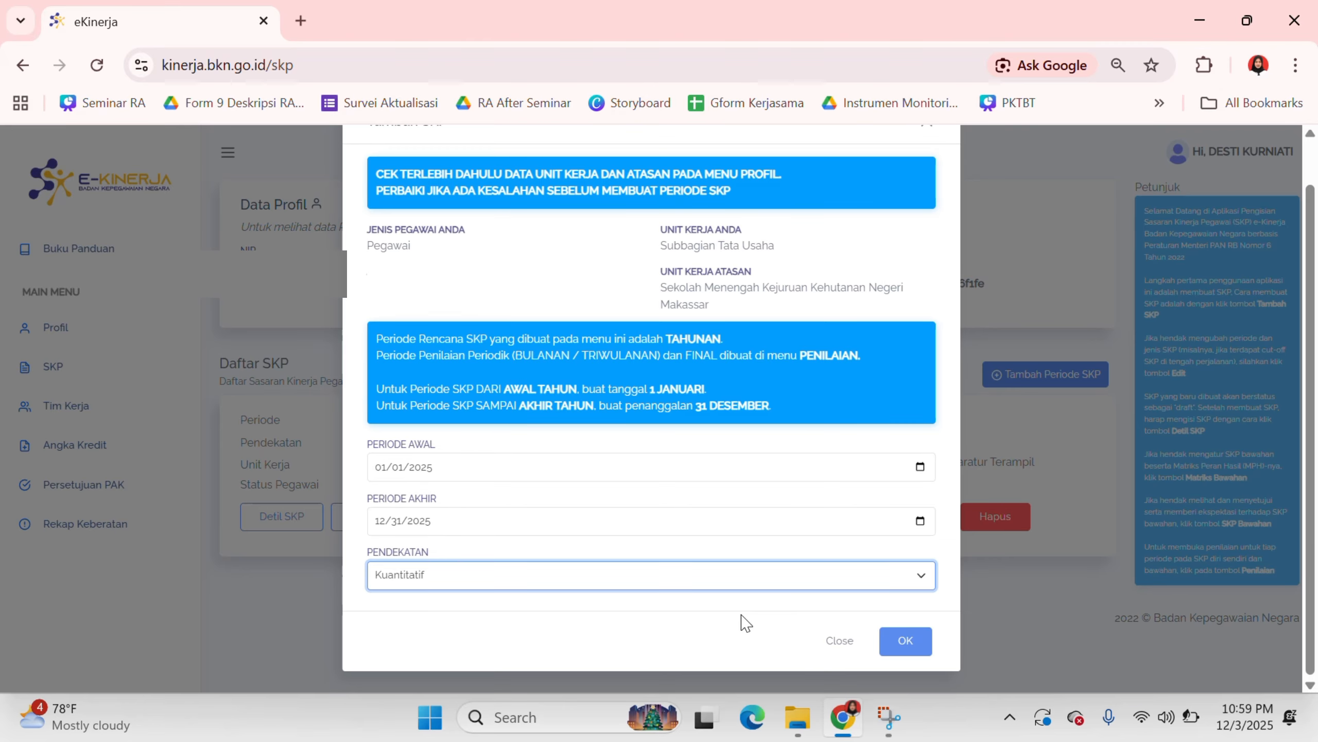
click(902, 653)
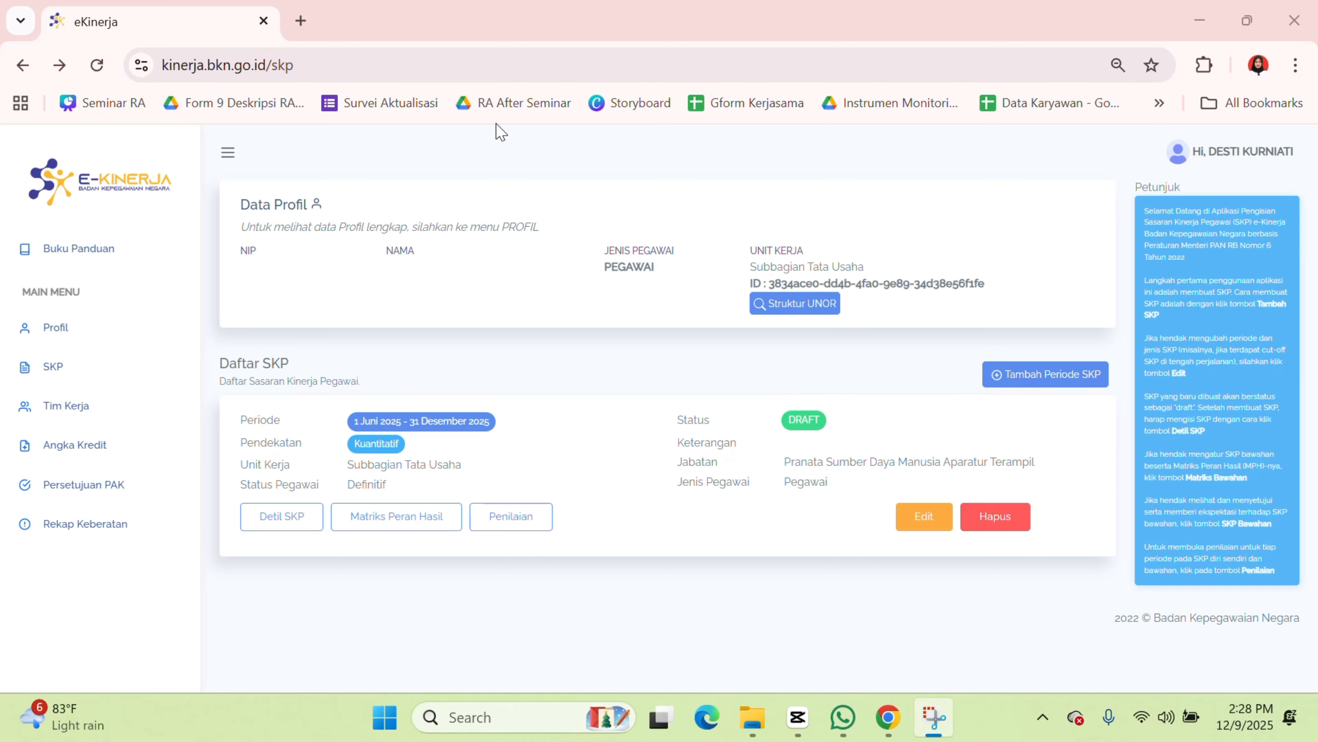
Step: From the draft SKP's details, start a new RHK intervening on Layanan Dukungan Kepegawaian, with Utama as its type
click(283, 520)
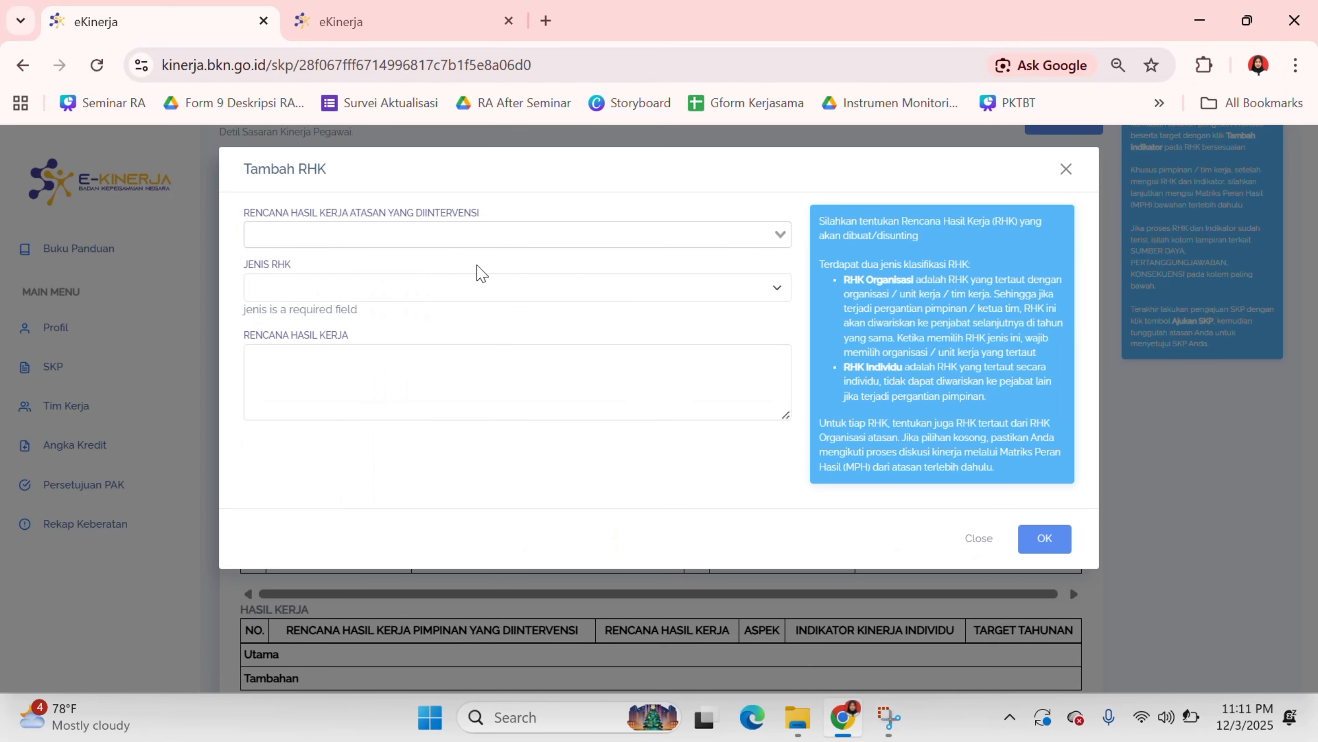
click(398, 237)
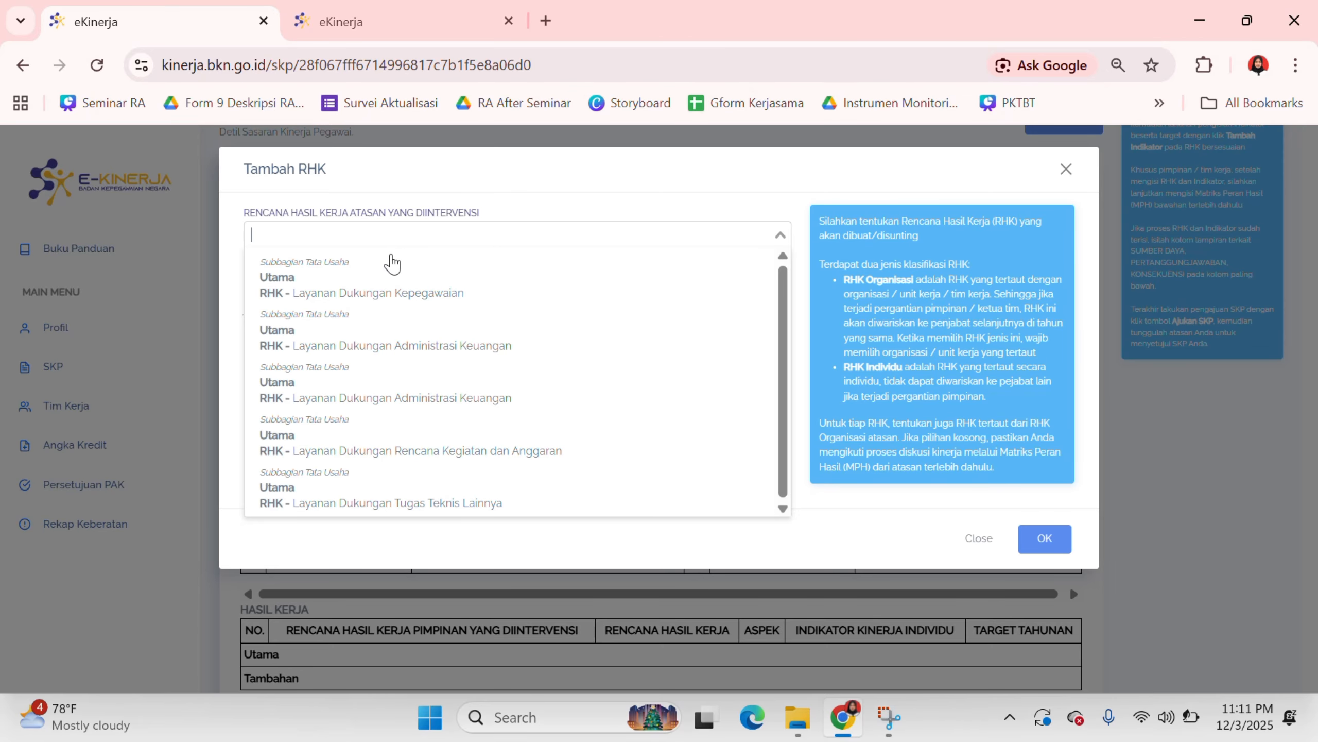
click(393, 265)
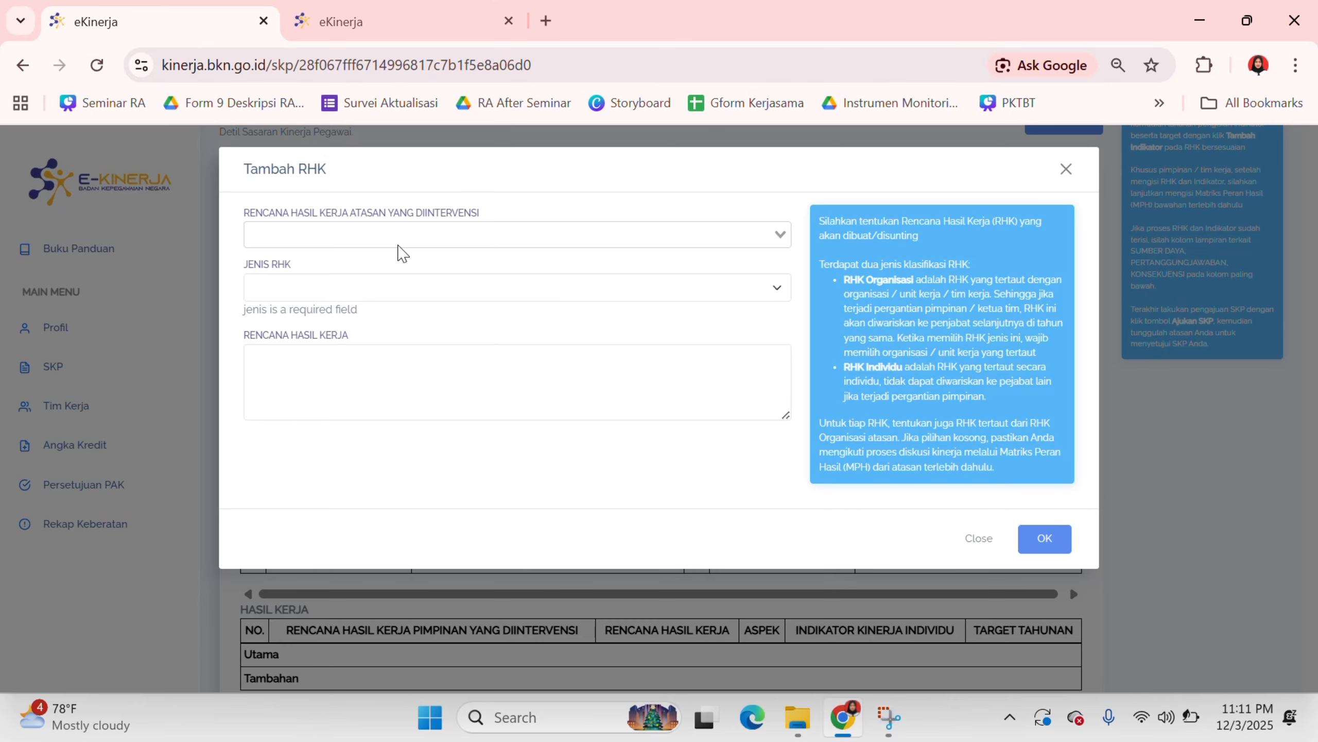
click(398, 239)
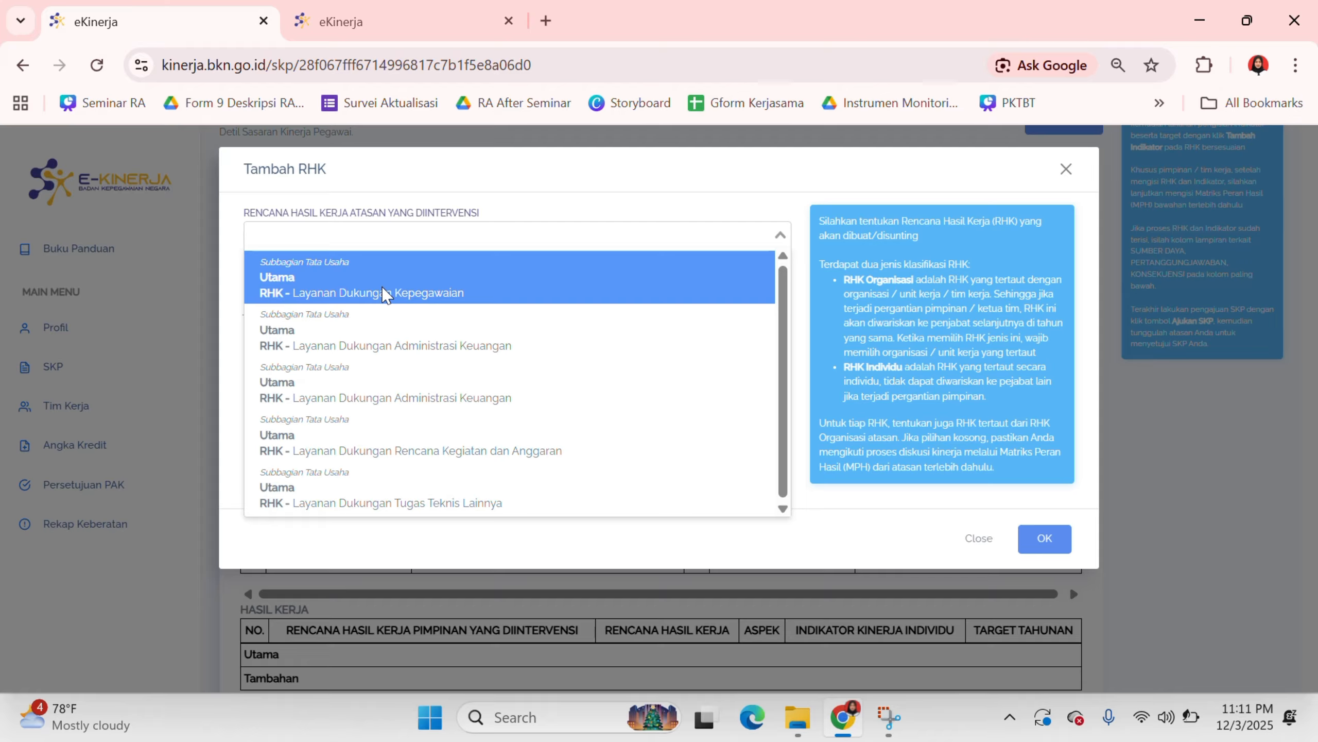
click(386, 294)
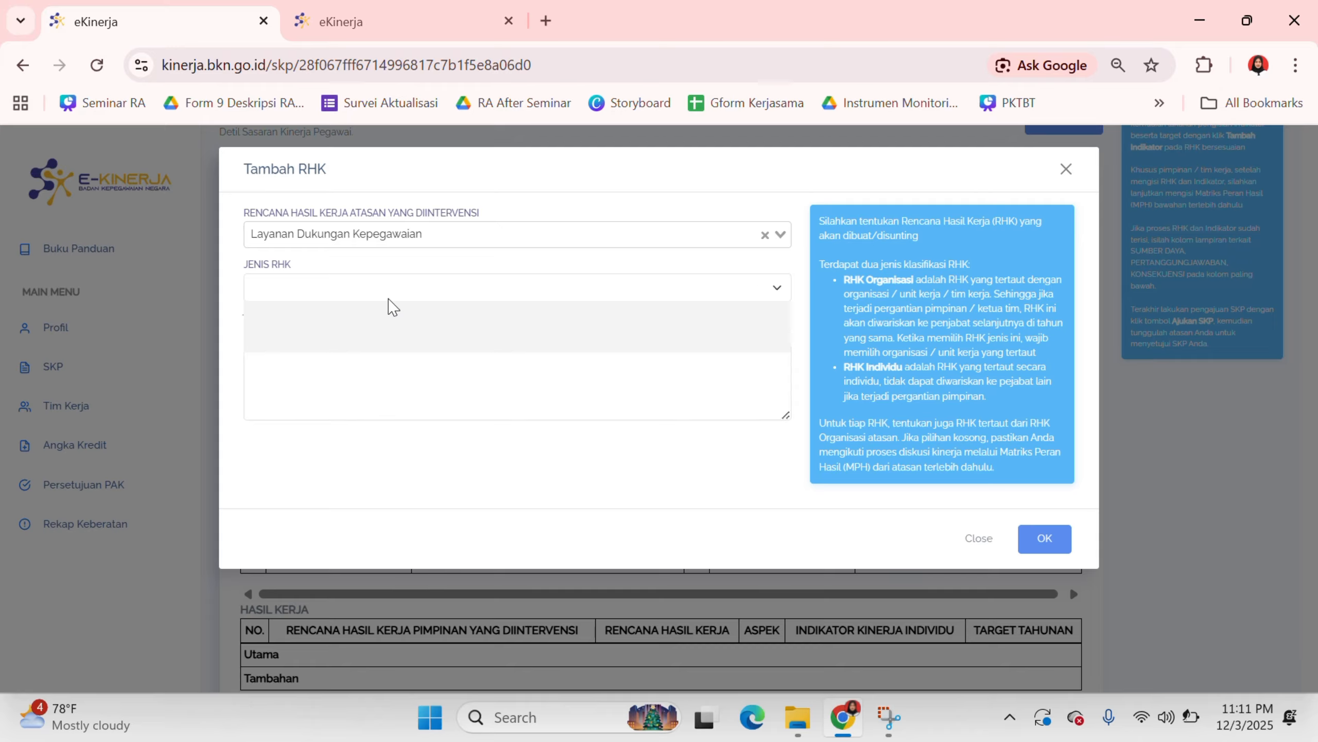
click(383, 306)
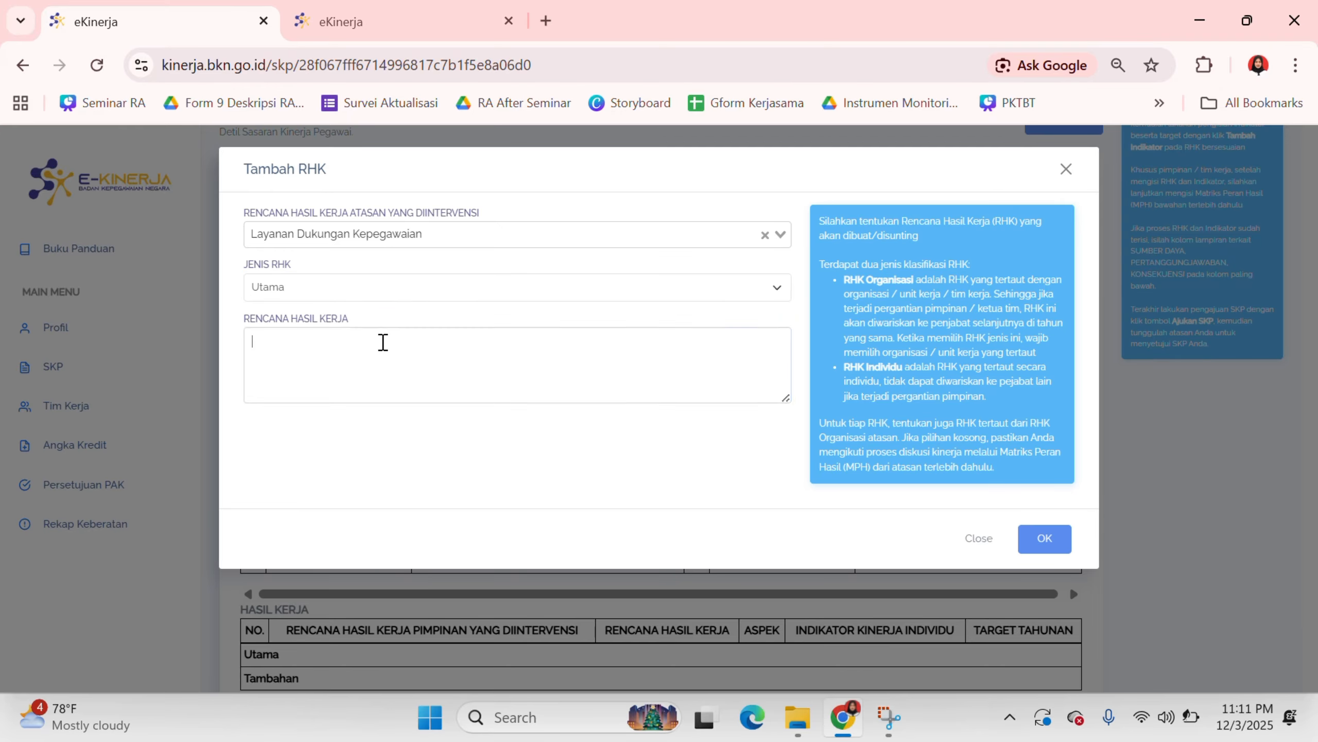
Step: Enter "Mengidentifikasi dan mengklasifikasi dalam proses cuti ASN" as the Rencana Hasil Kerja and save the RHK
text(M)
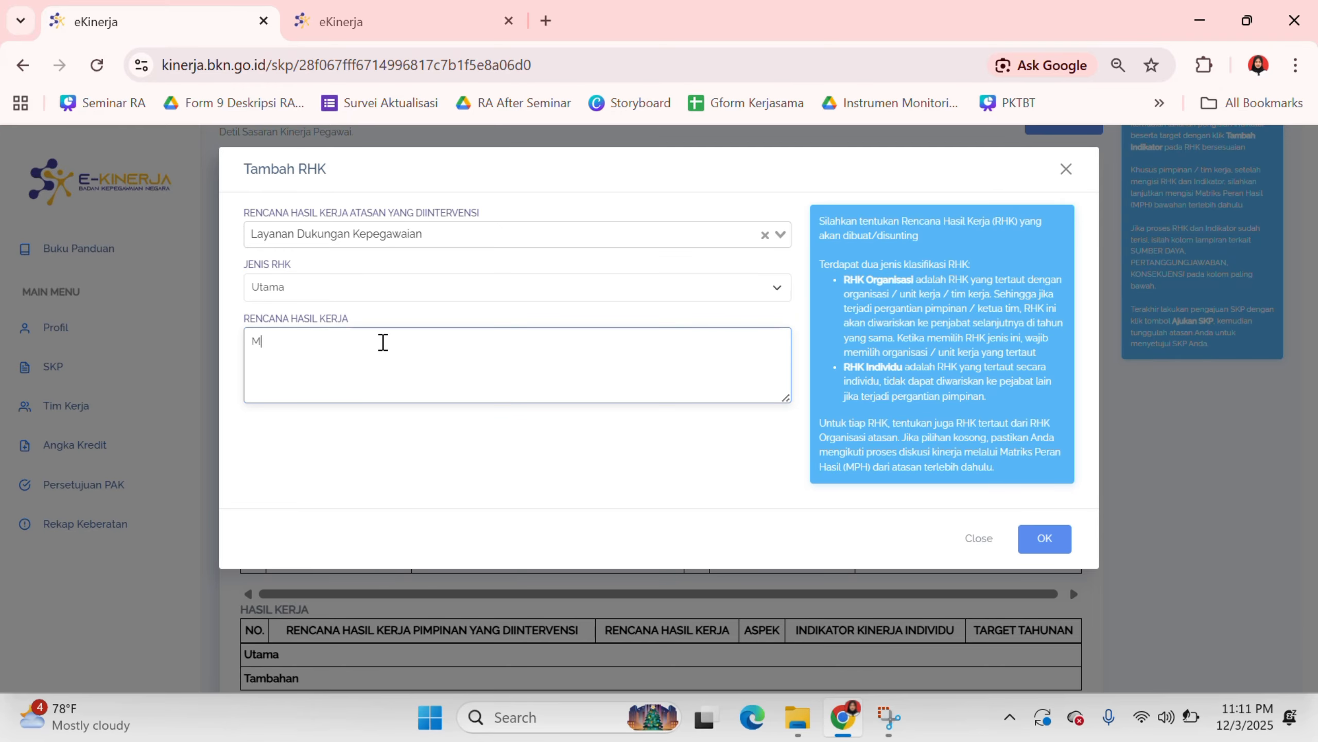
text(eng)
click(556, 46)
click(323, 338)
text(identifikasi dan mengklasifikasi dala)
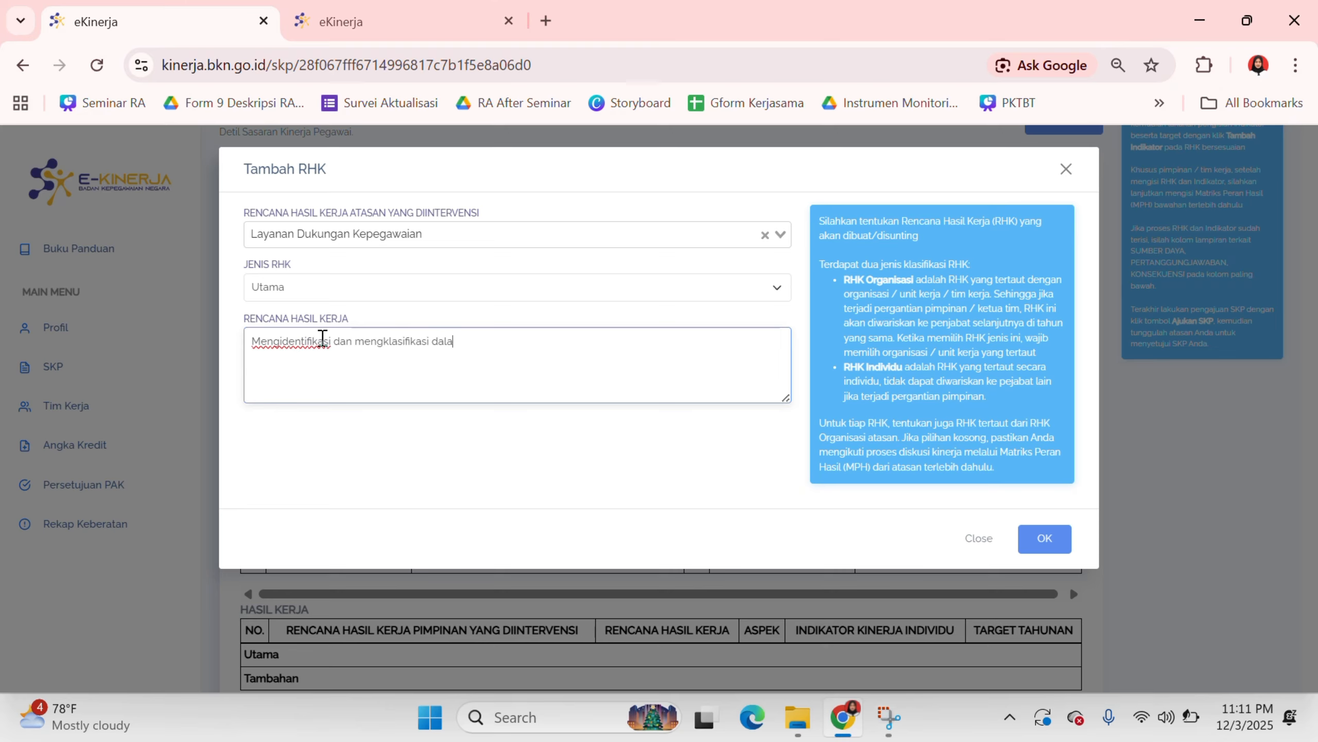
text(m proses cuti ASn)
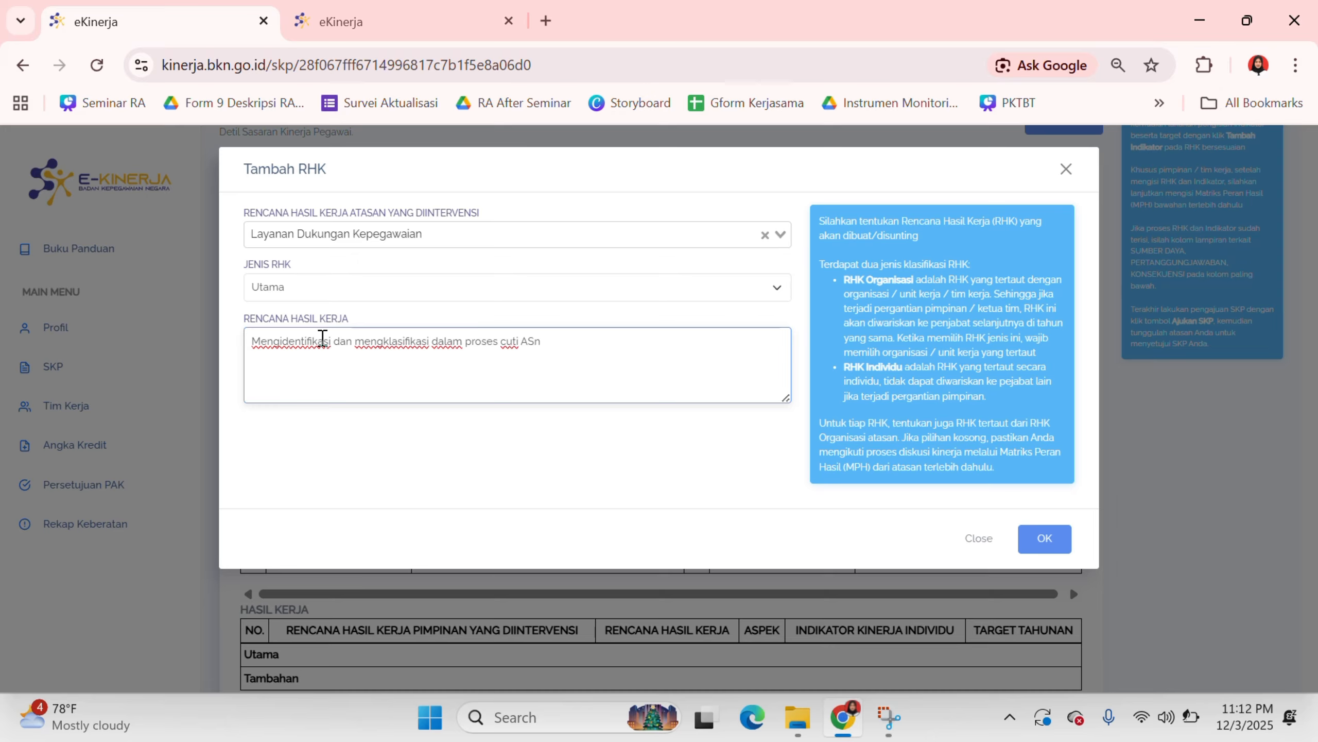
key(BackSpace)
text(N)
click(1038, 538)
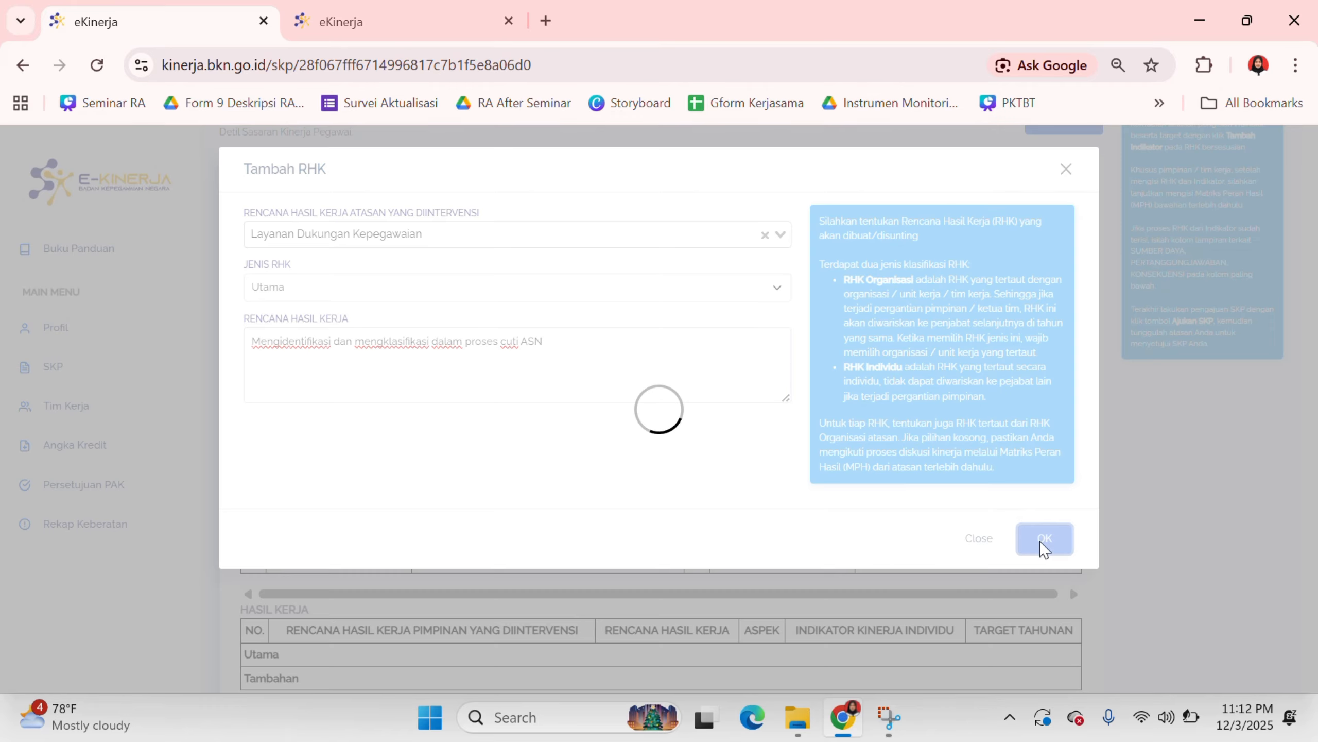
Step: Add a Kuantitas indicator "Dokumen proses cuti" with target 1 Dokumen to the leave-process RHK
click(878, 386)
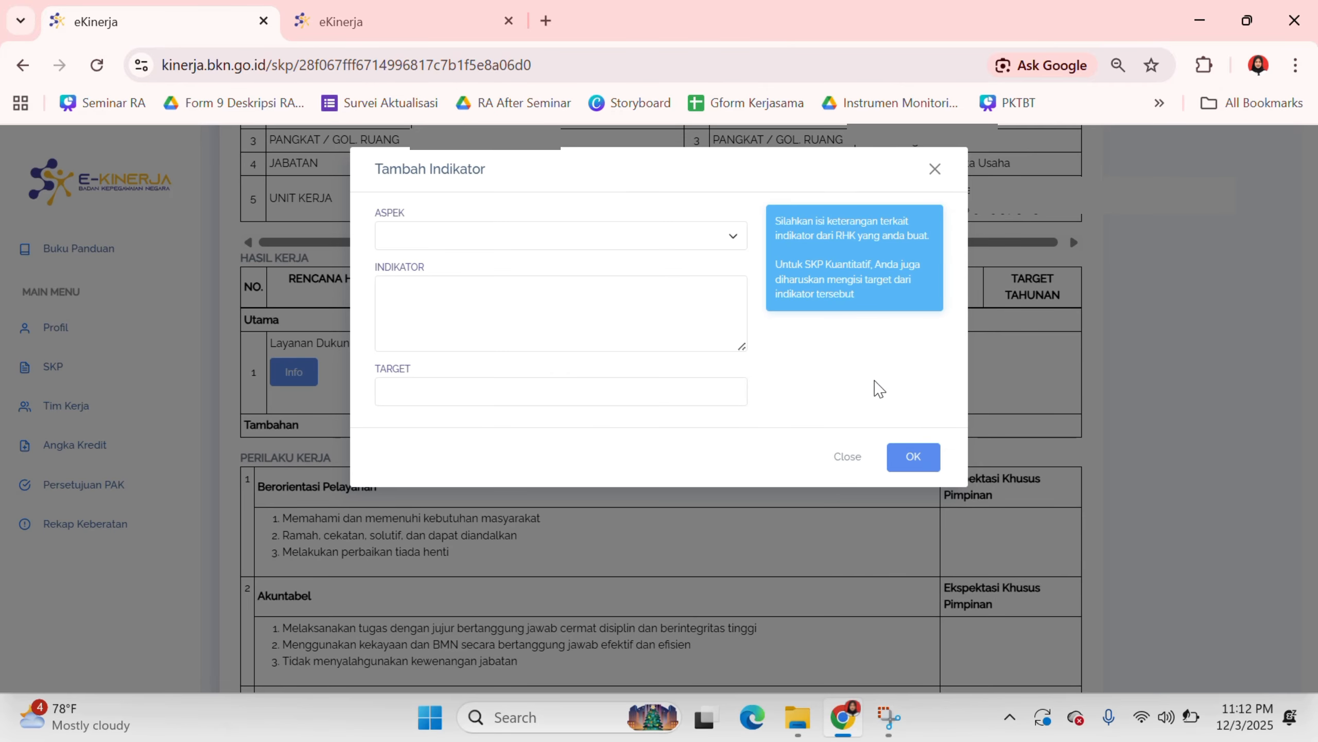
click(602, 244)
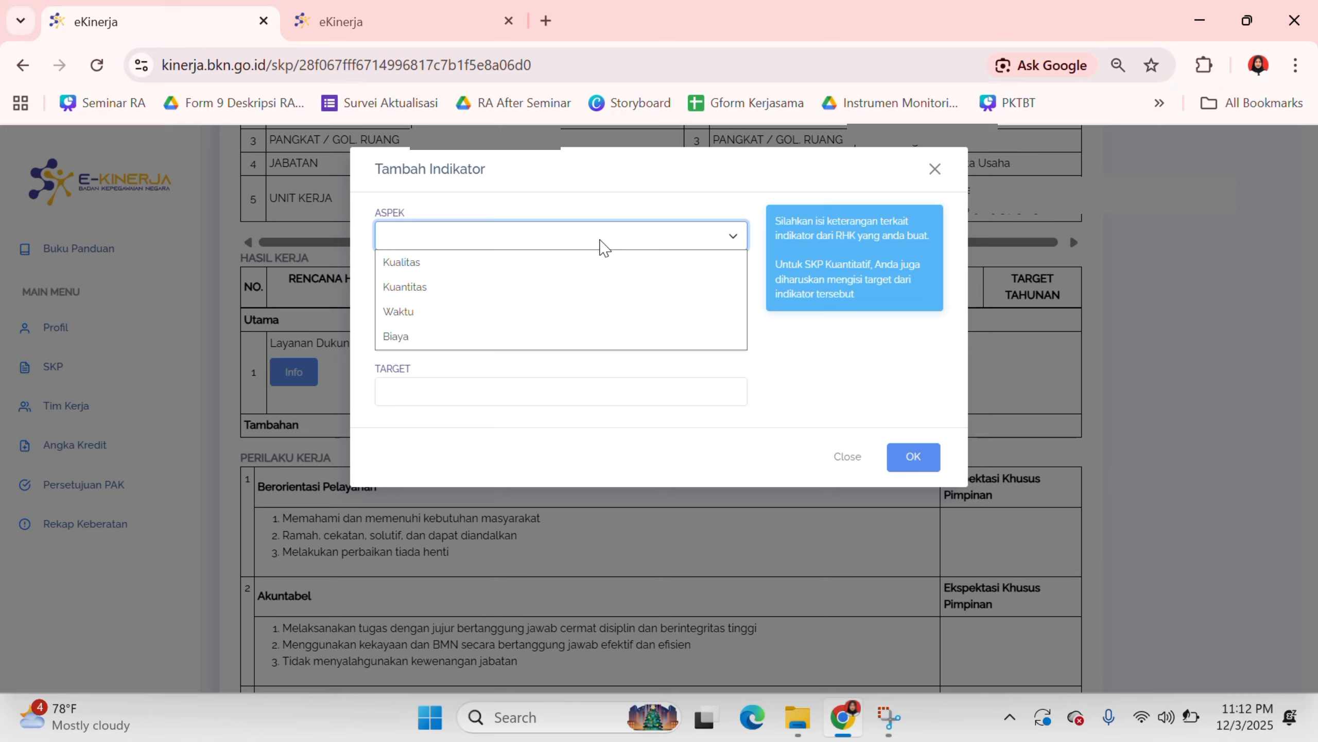
click(565, 297)
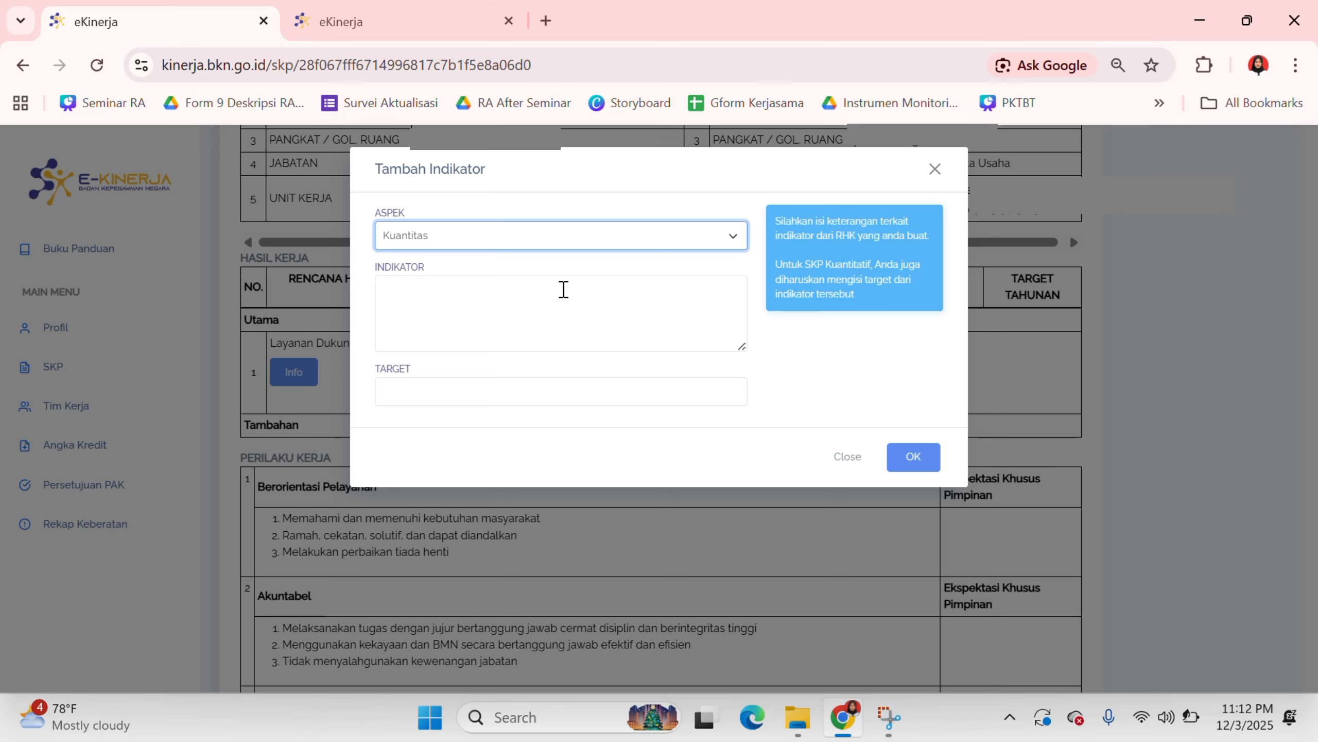
click(505, 300)
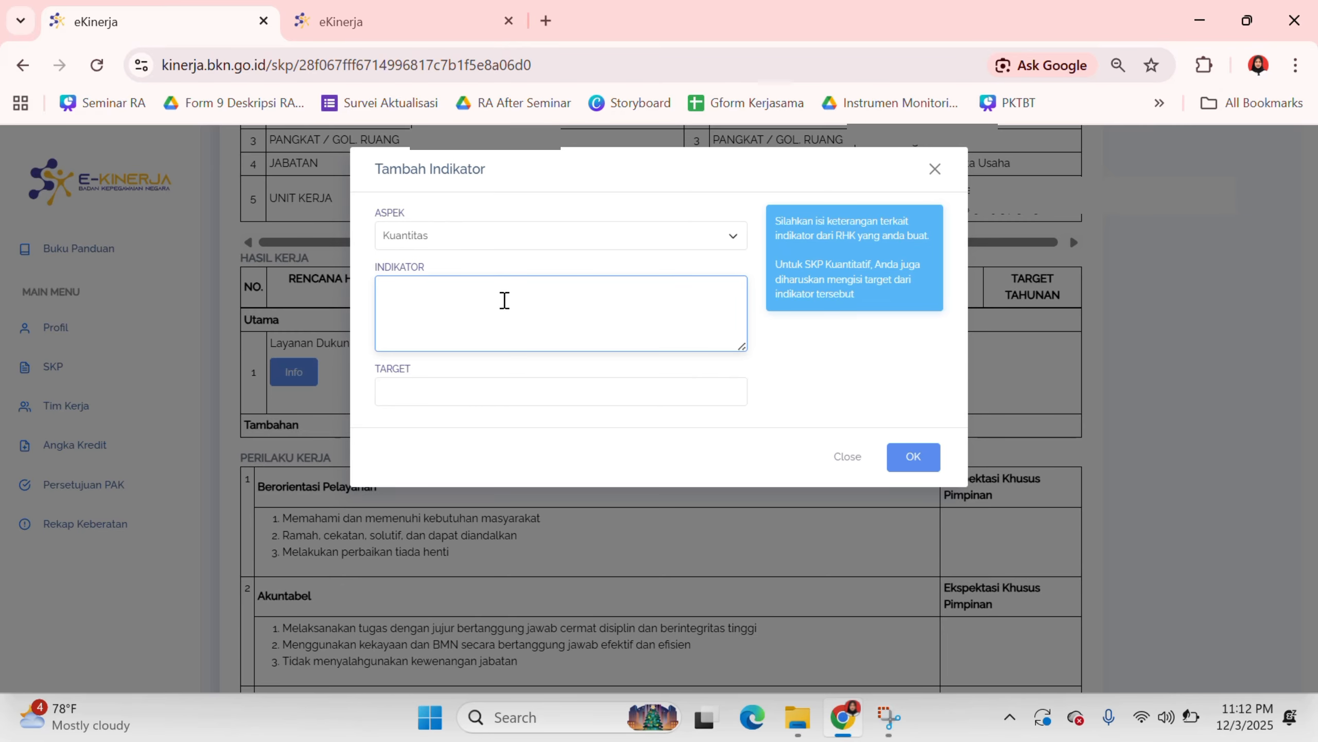
text(Dokumen proses cuti)
click(489, 391)
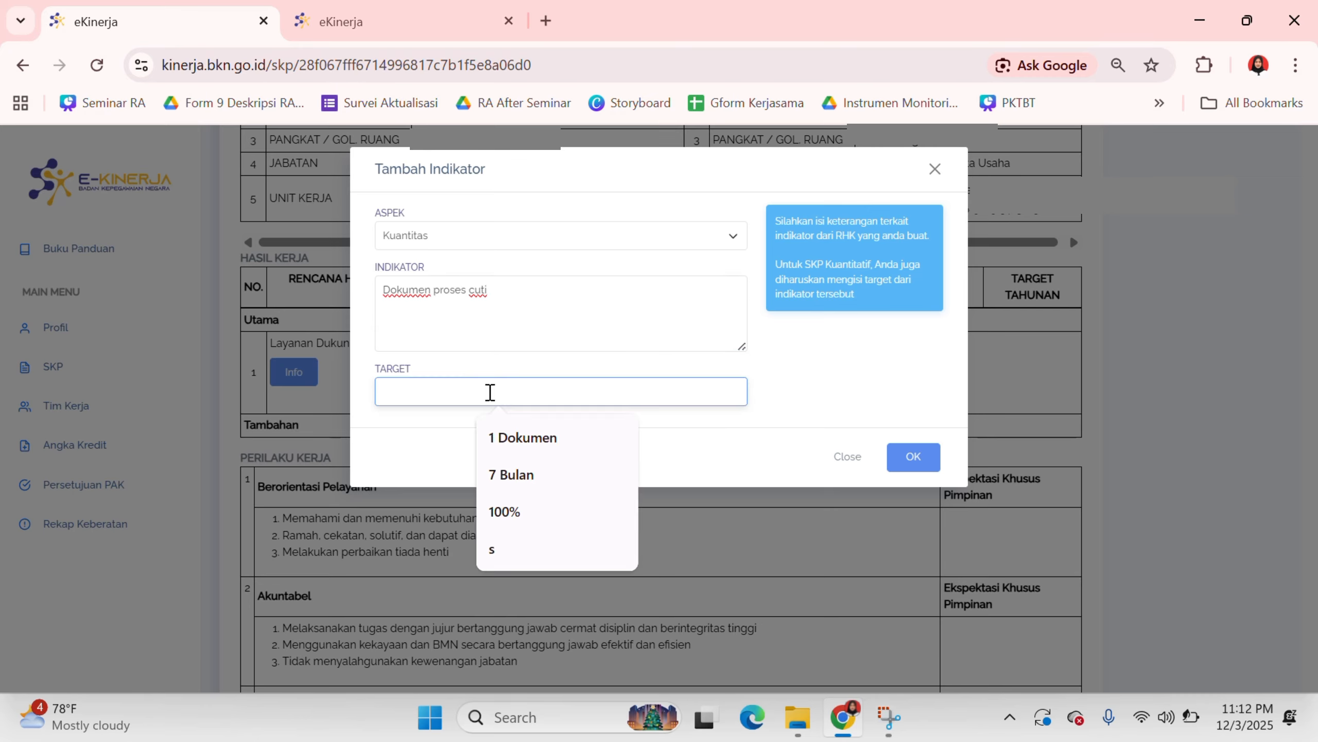
click(507, 438)
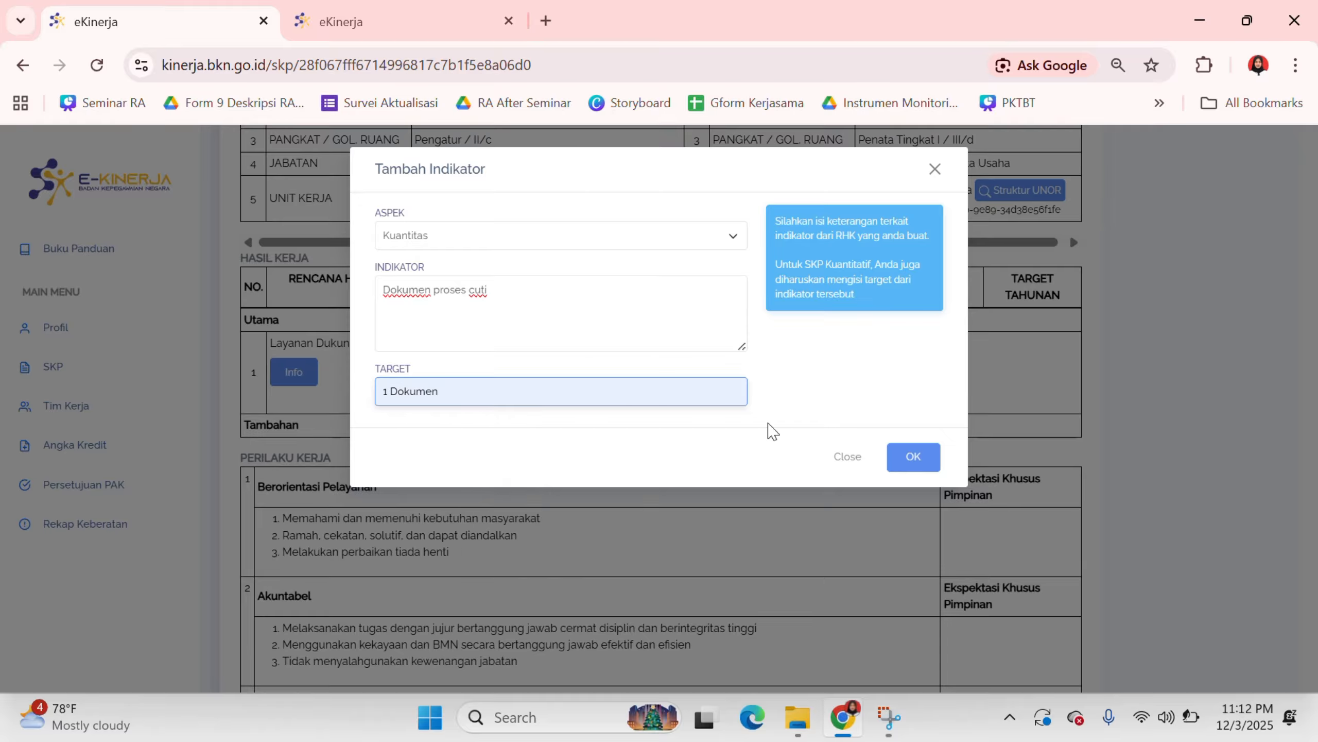
click(903, 451)
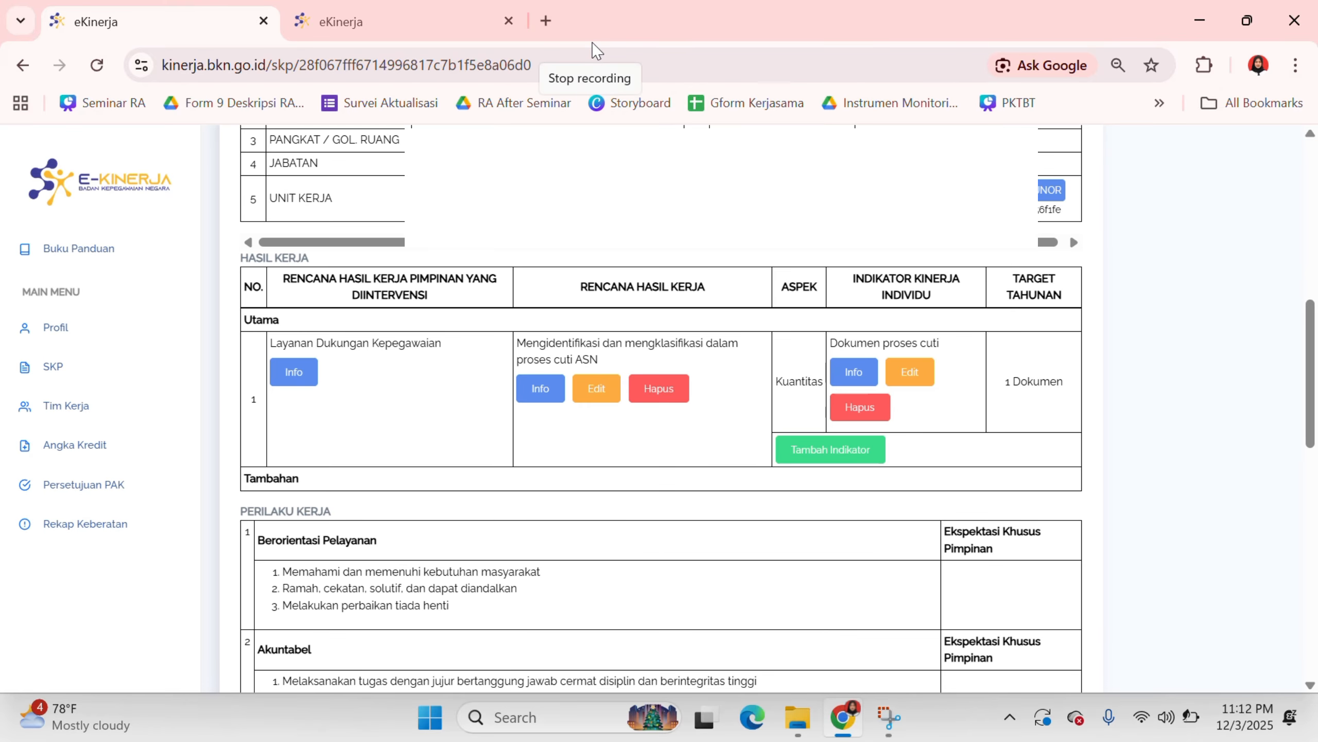
Step: Add a Kualitas indicator "Dokumen proses cuti" with target 100% to the same RHK
click(846, 450)
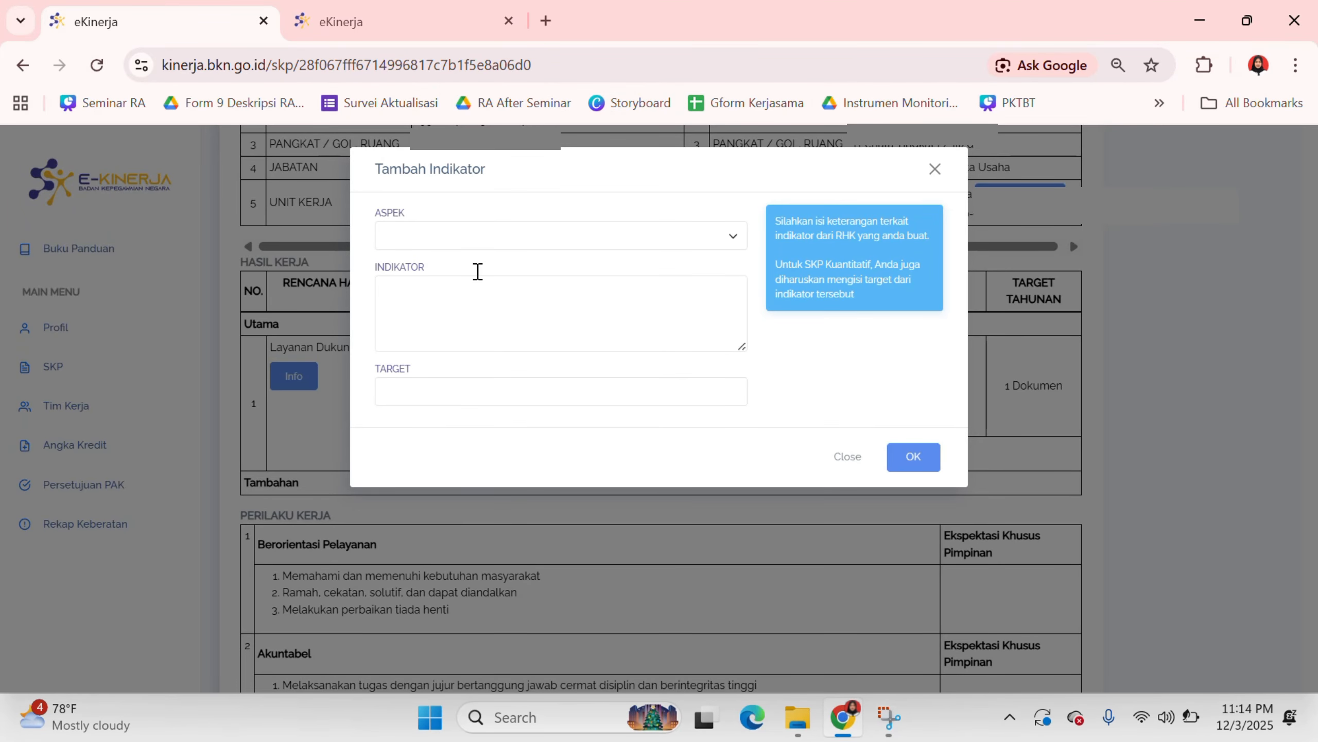
click(443, 241)
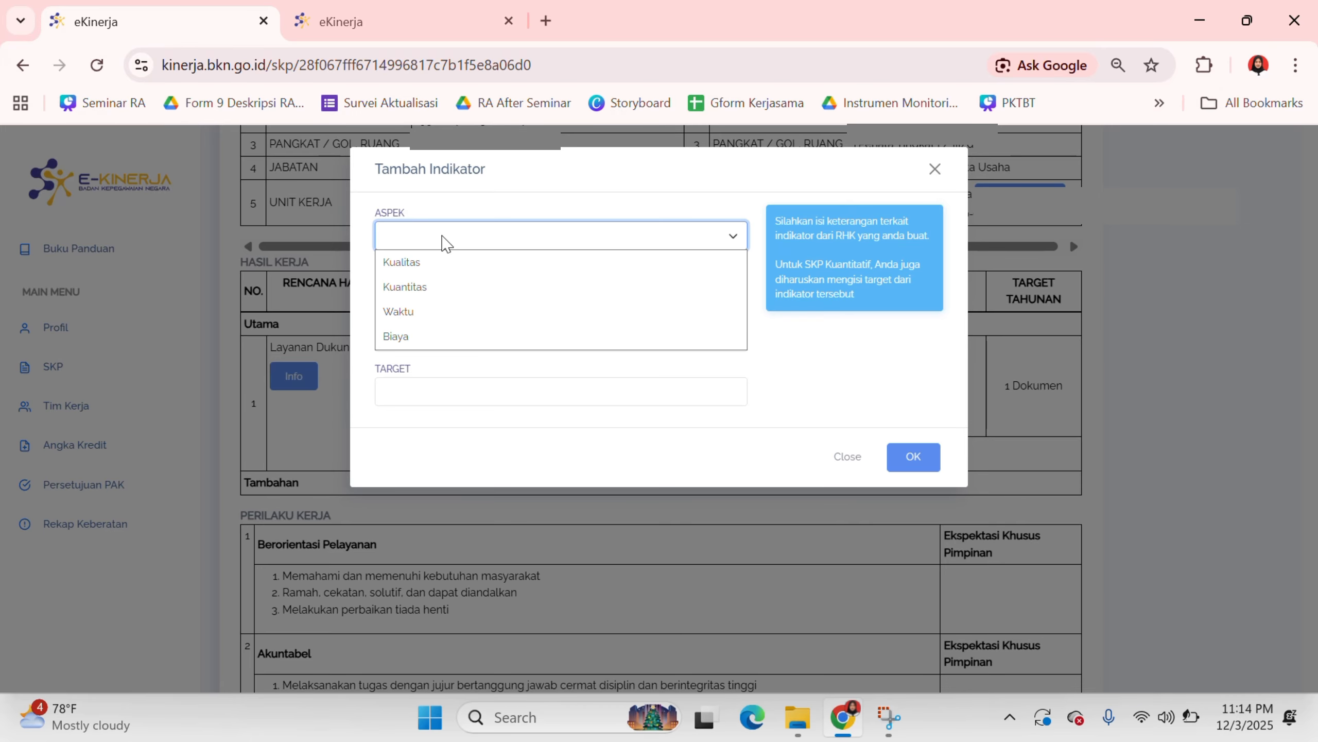
click(441, 262)
click(442, 286)
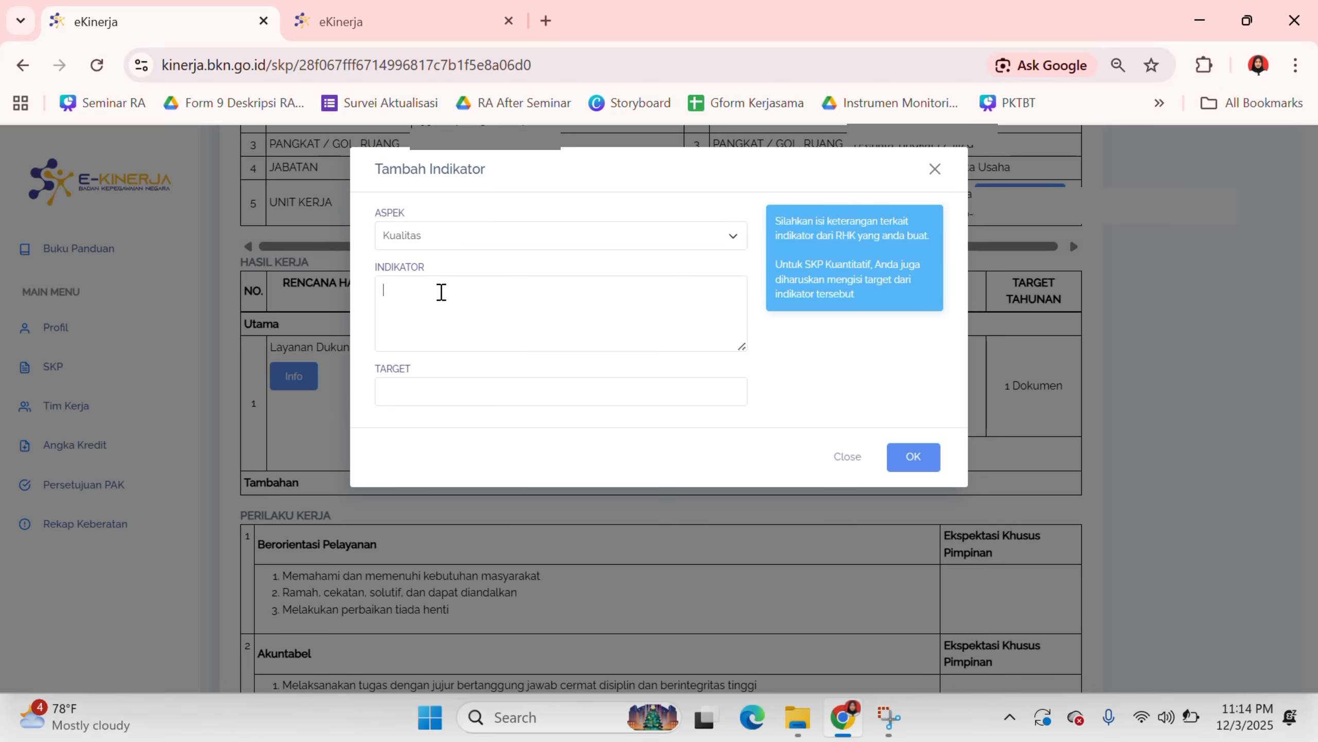
text(Dokumen )
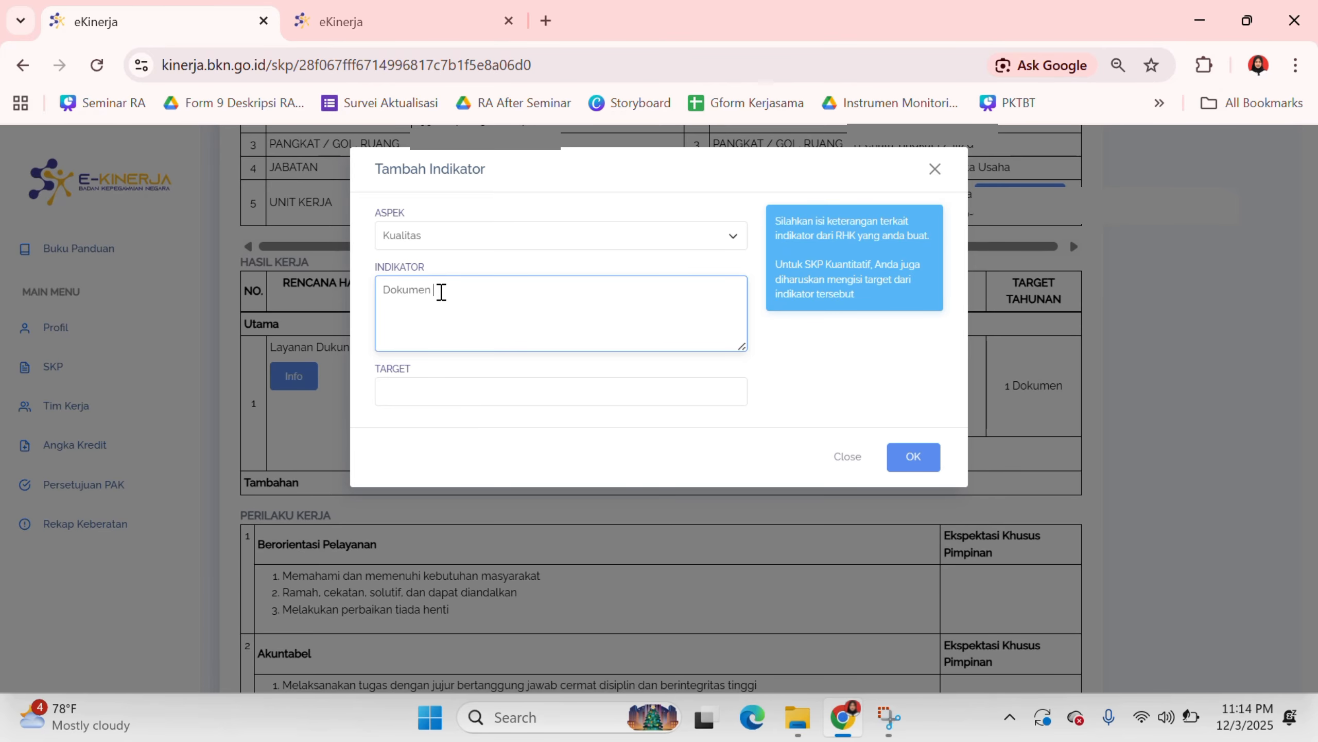
text(proses cuti)
click(460, 390)
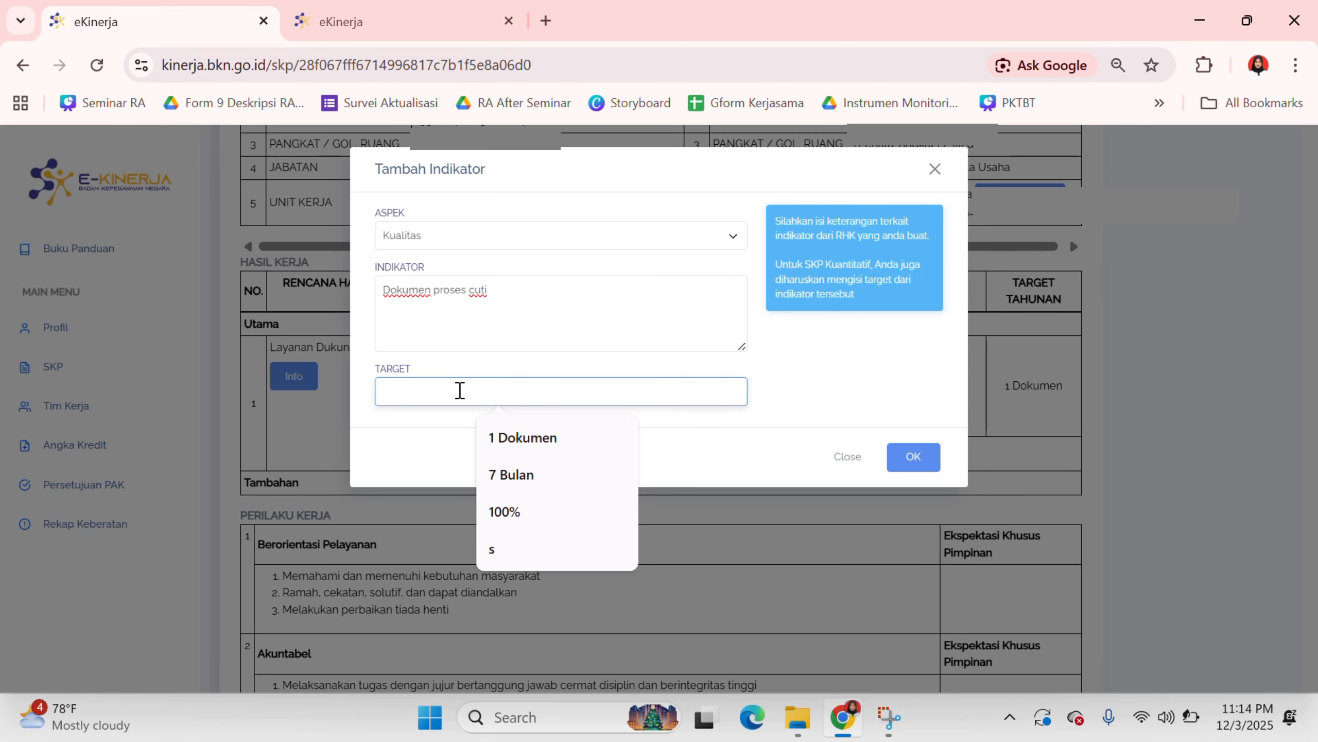
click(531, 535)
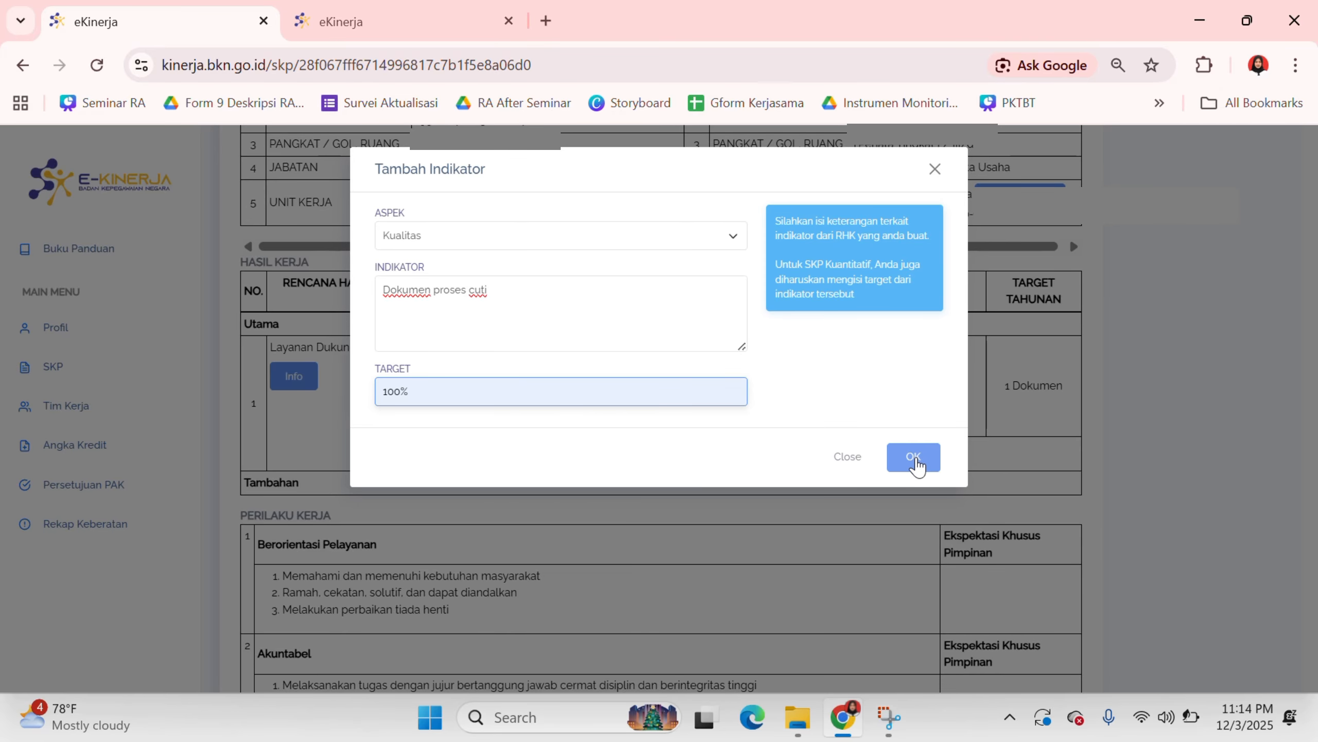
click(915, 459)
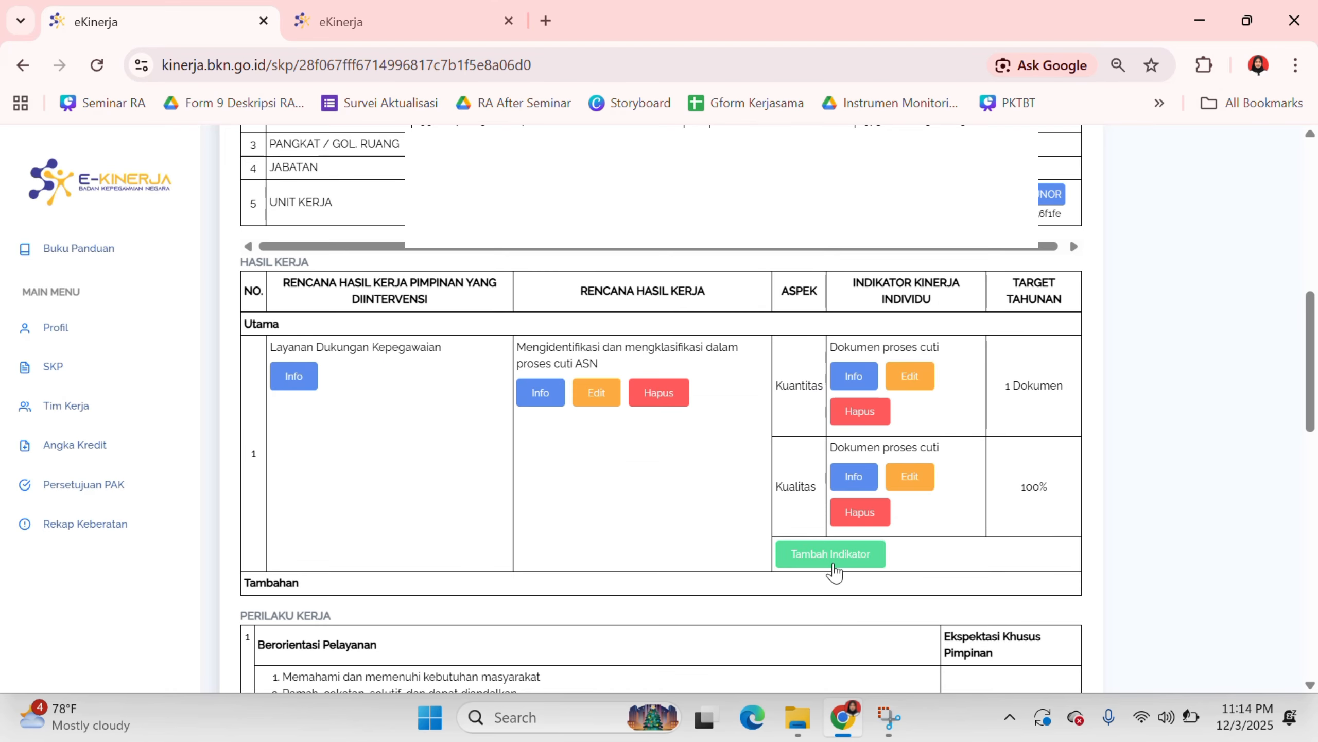
Step: Add a Waktu indicator "Proses pelaksanaan cuti" with target 7 Bulan to the leave-process RHK
click(833, 564)
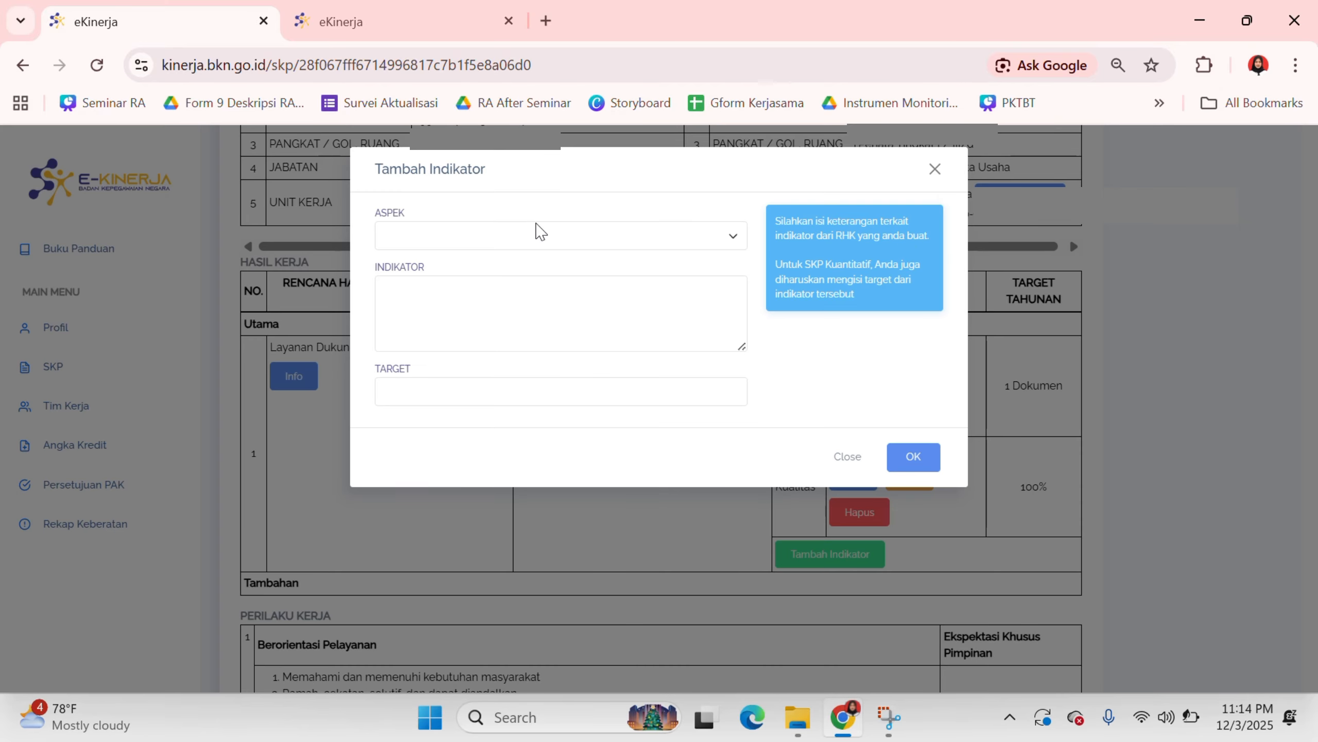
click(536, 231)
click(480, 317)
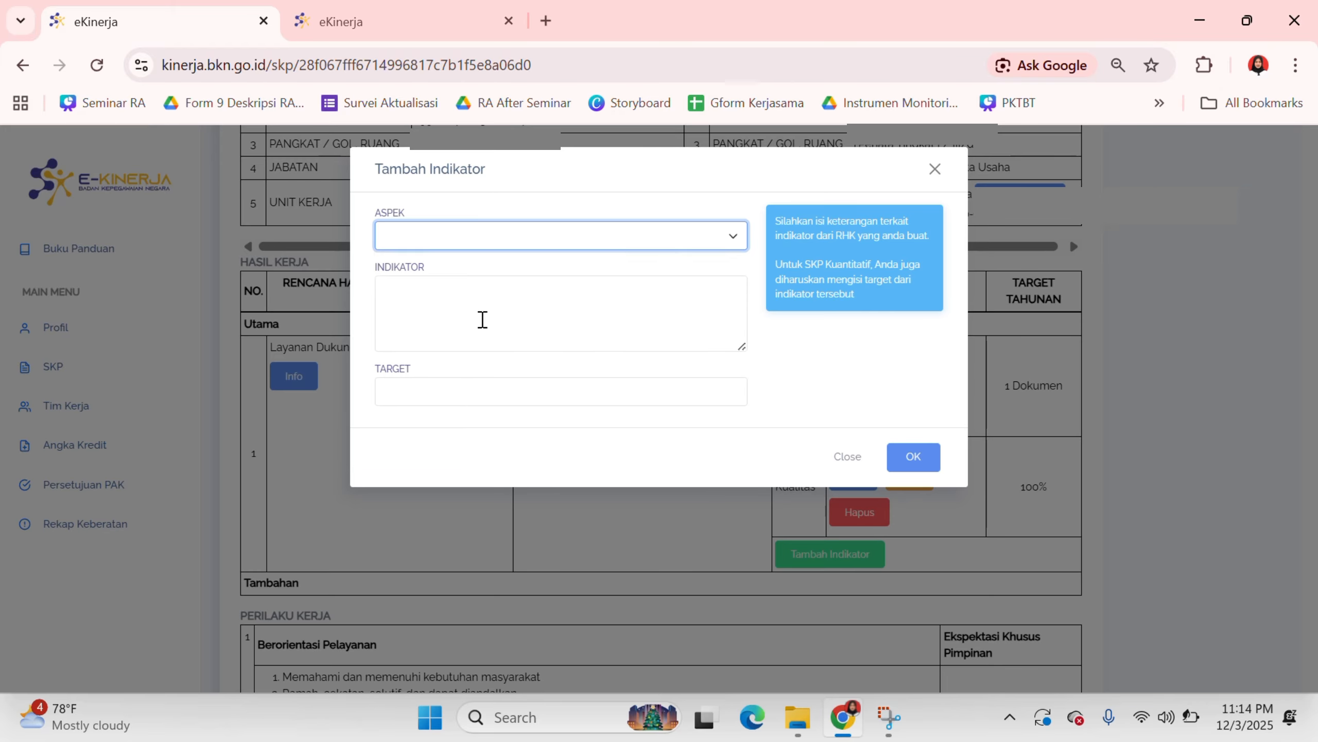
click(441, 289)
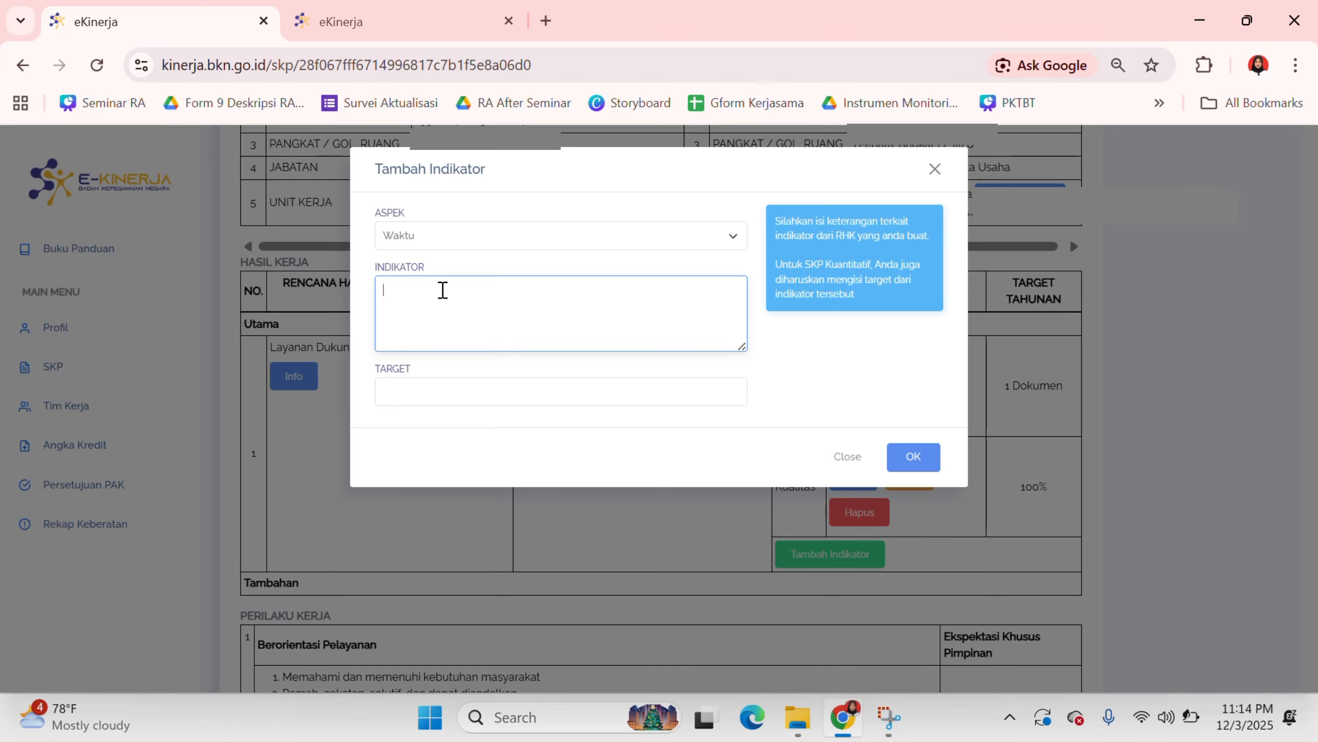
text(Proses pelaksanaan cuti)
key(Tab)
text(7)
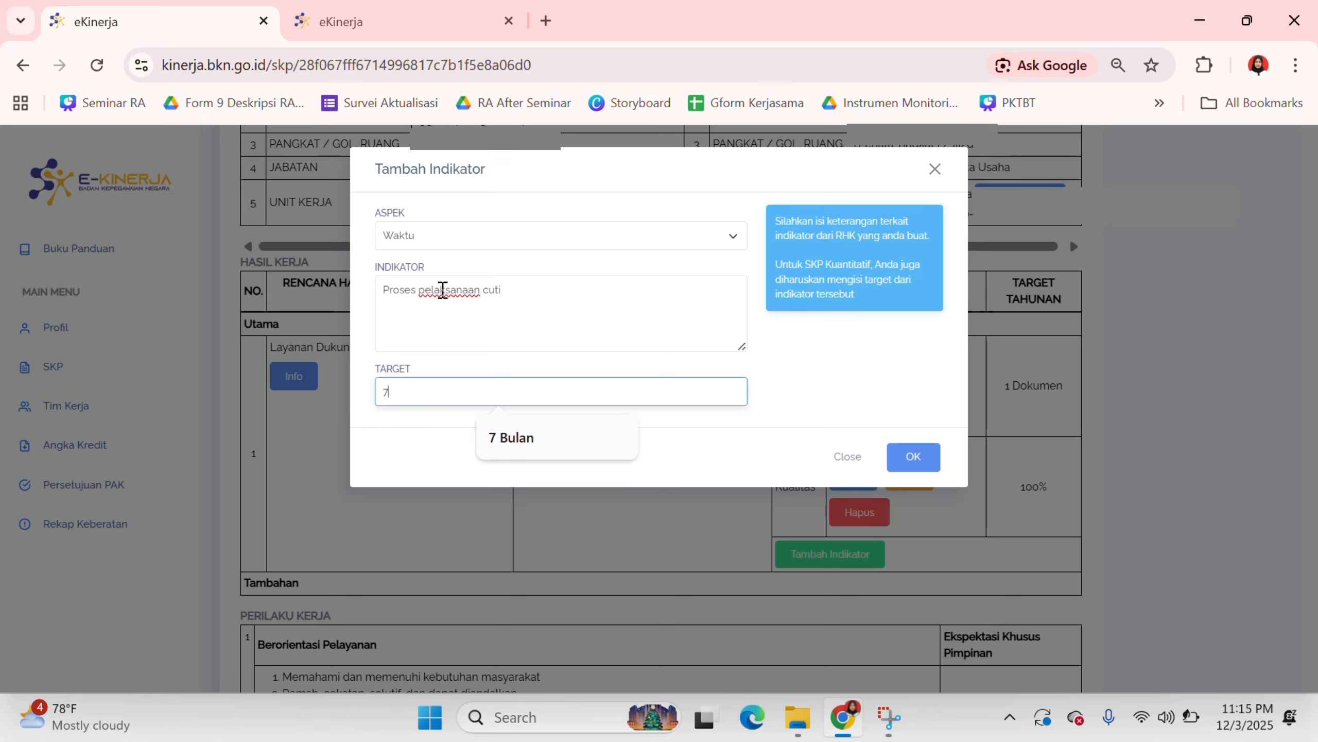
click(556, 27)
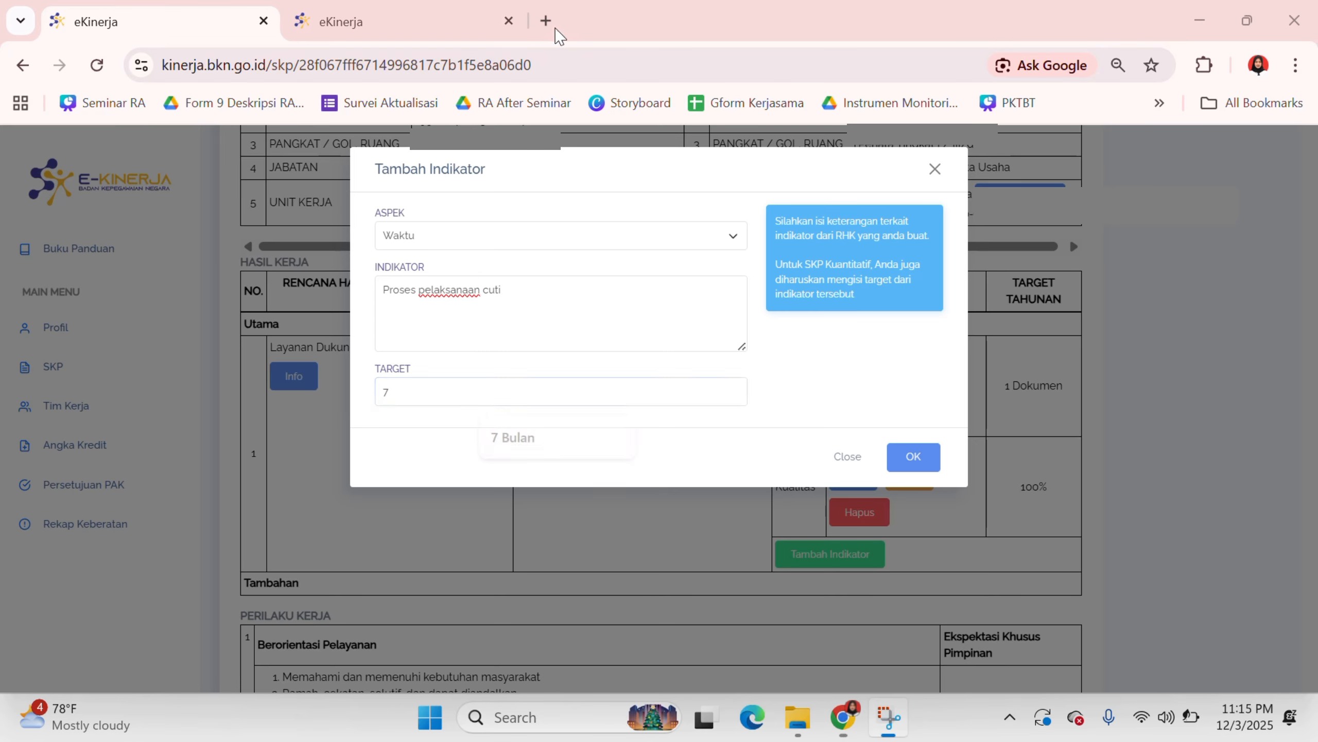
click(432, 392)
text(b)
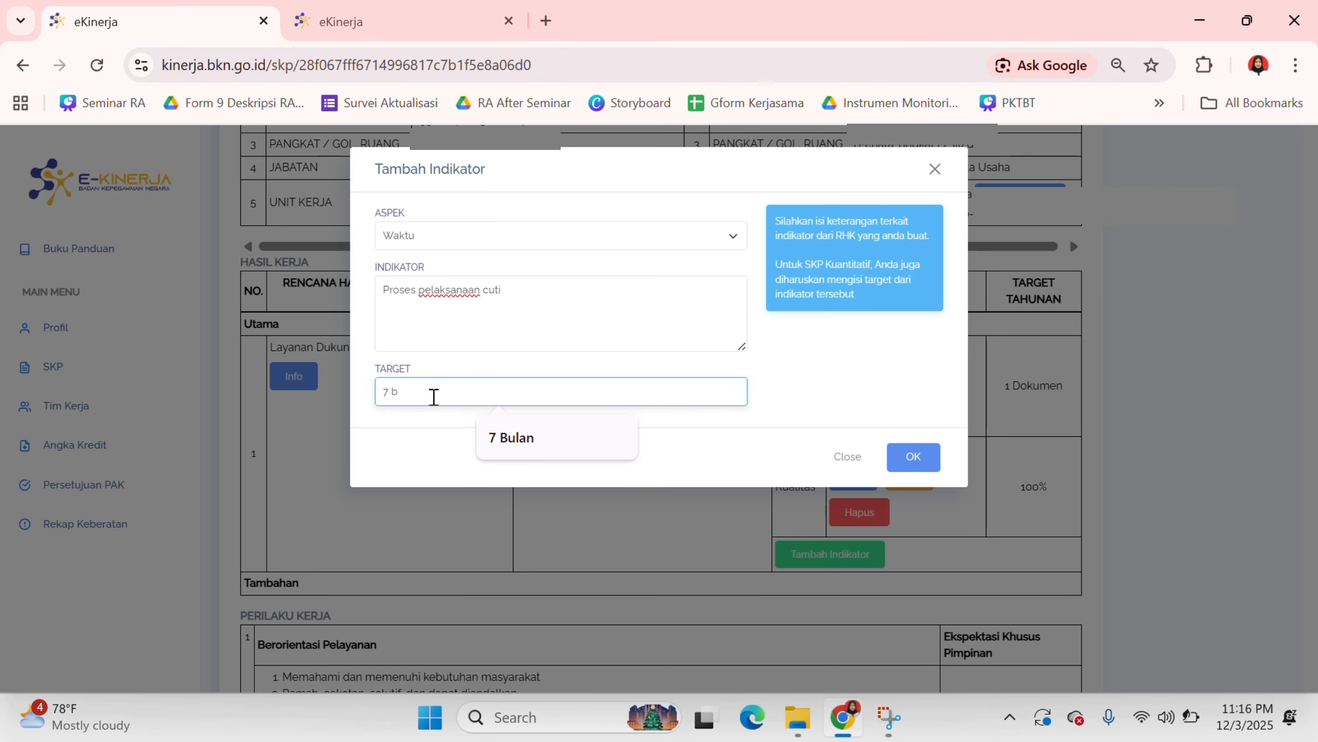
click(506, 450)
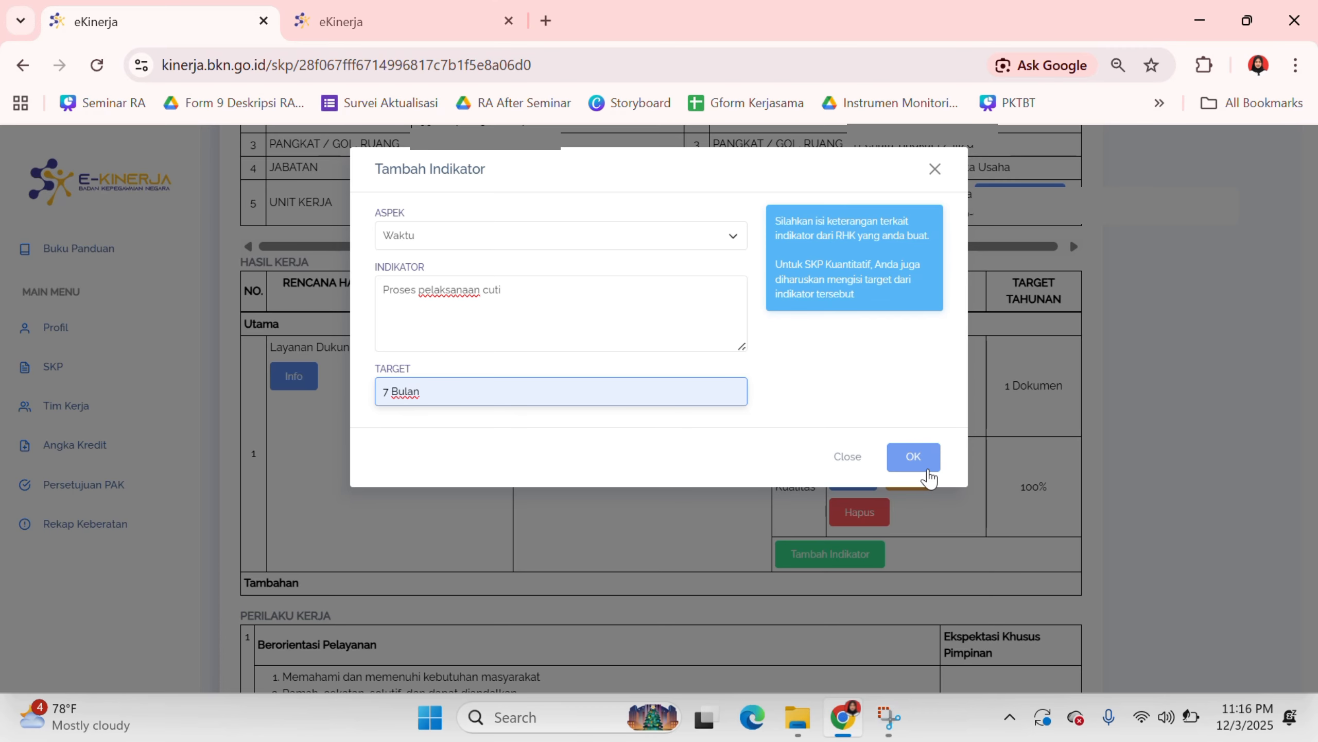
click(925, 467)
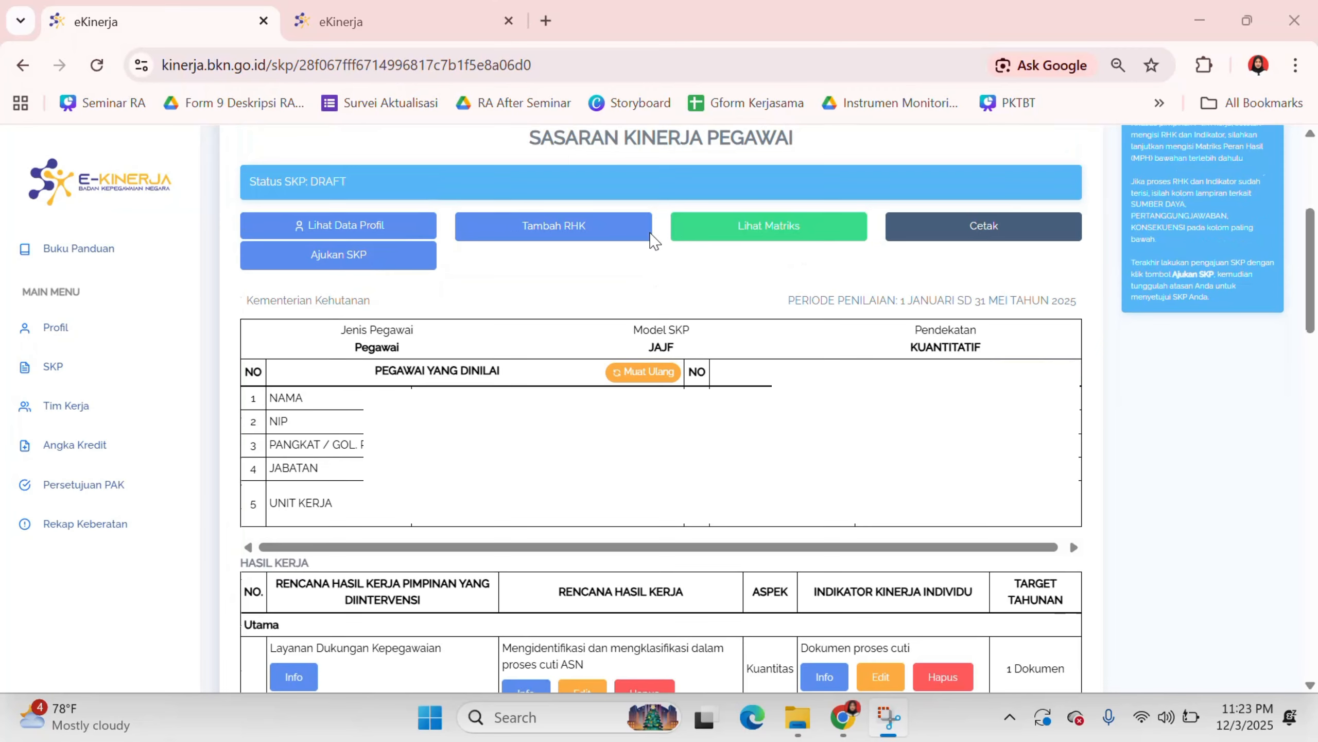
Step: Add an RHK of type Utama intervening on Layanan Dukungan Tugas Teknis Lainnya, with "Melaksanakan tugas tambahan" as its Rencana Hasil Kerja
scroll(655, 240, up, 2)
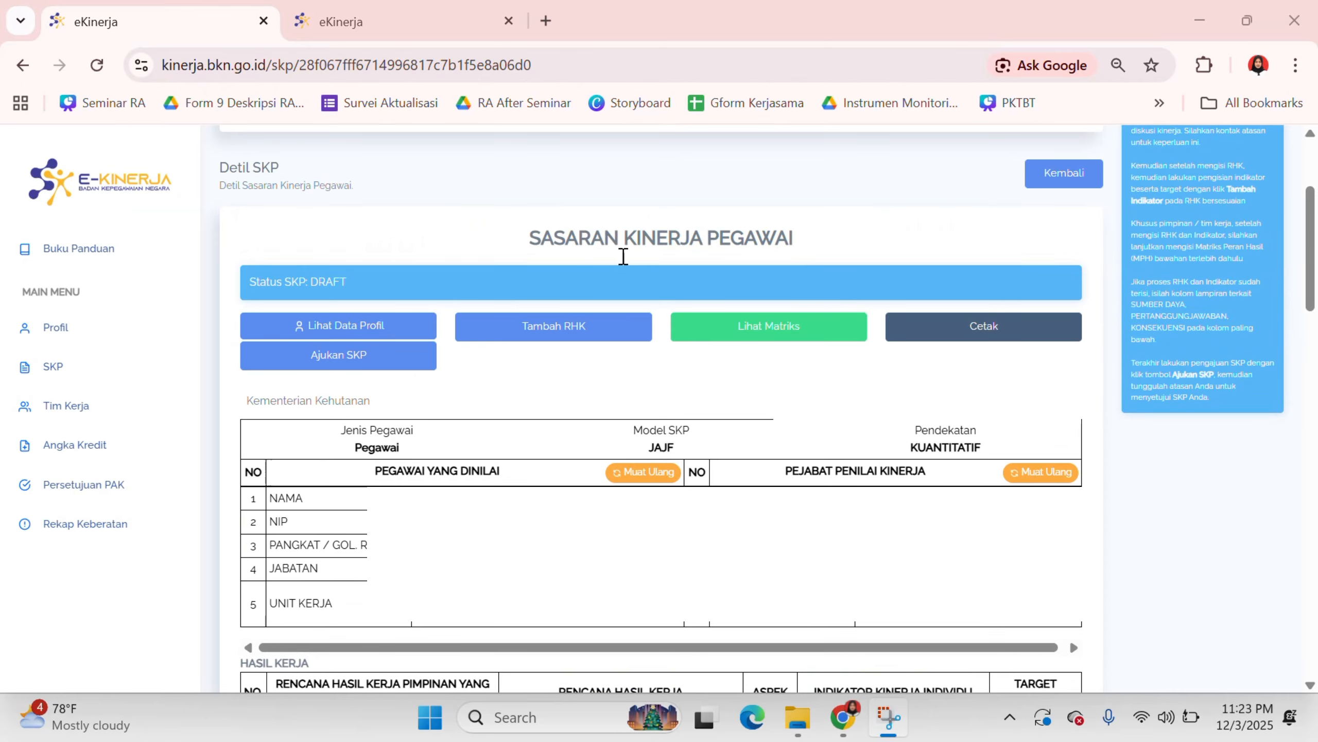
click(566, 334)
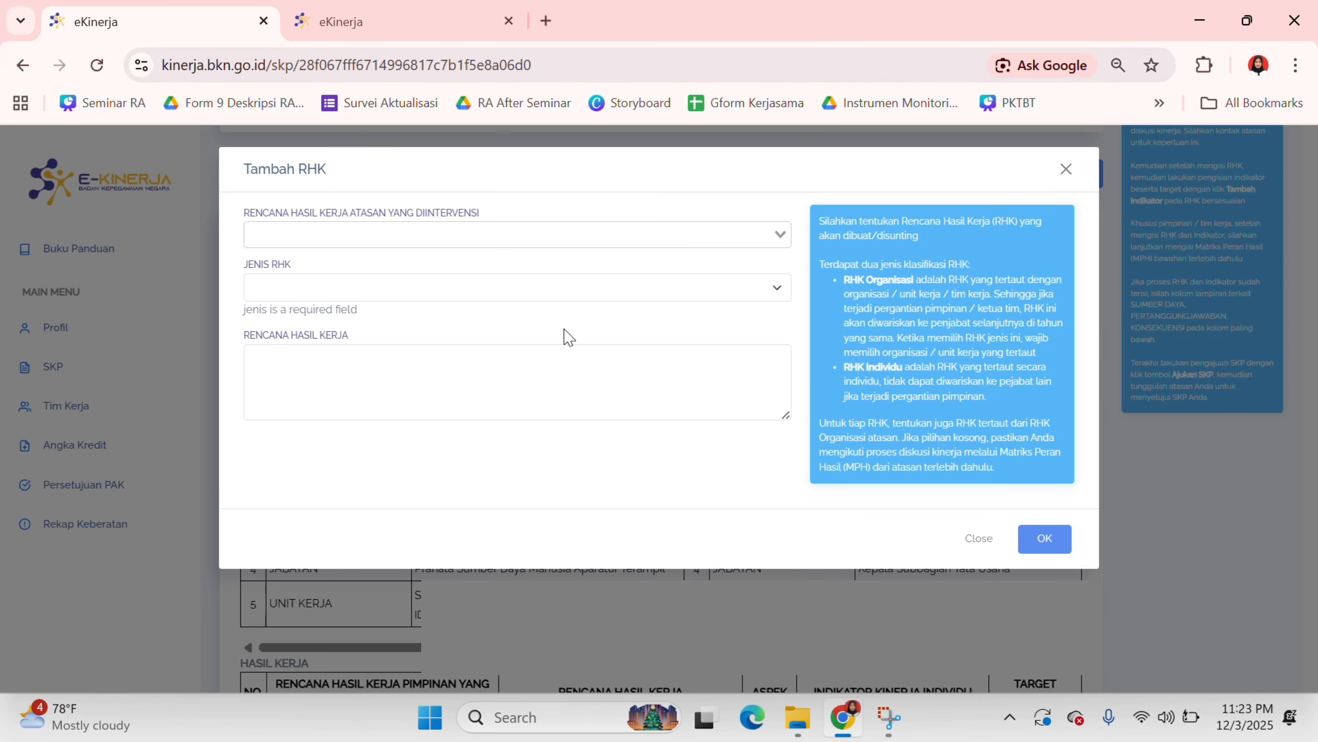
click(405, 237)
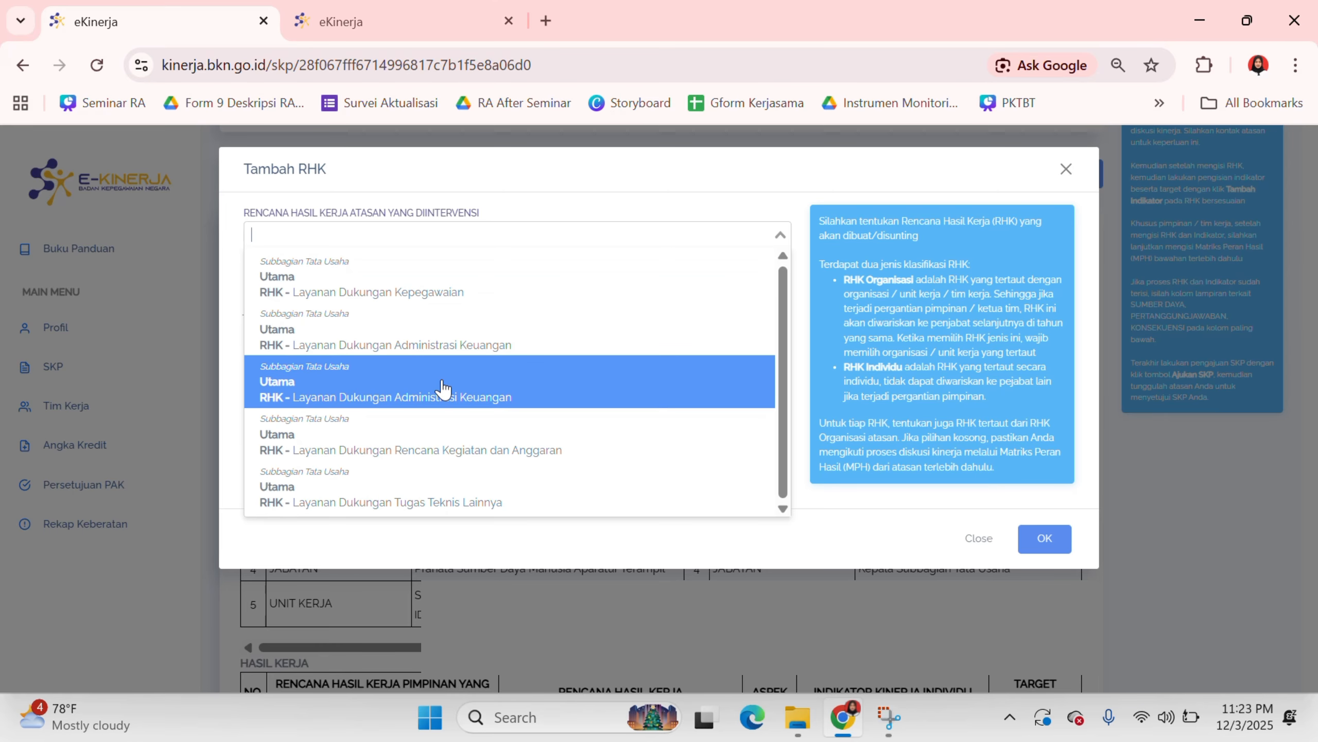
click(441, 488)
click(338, 299)
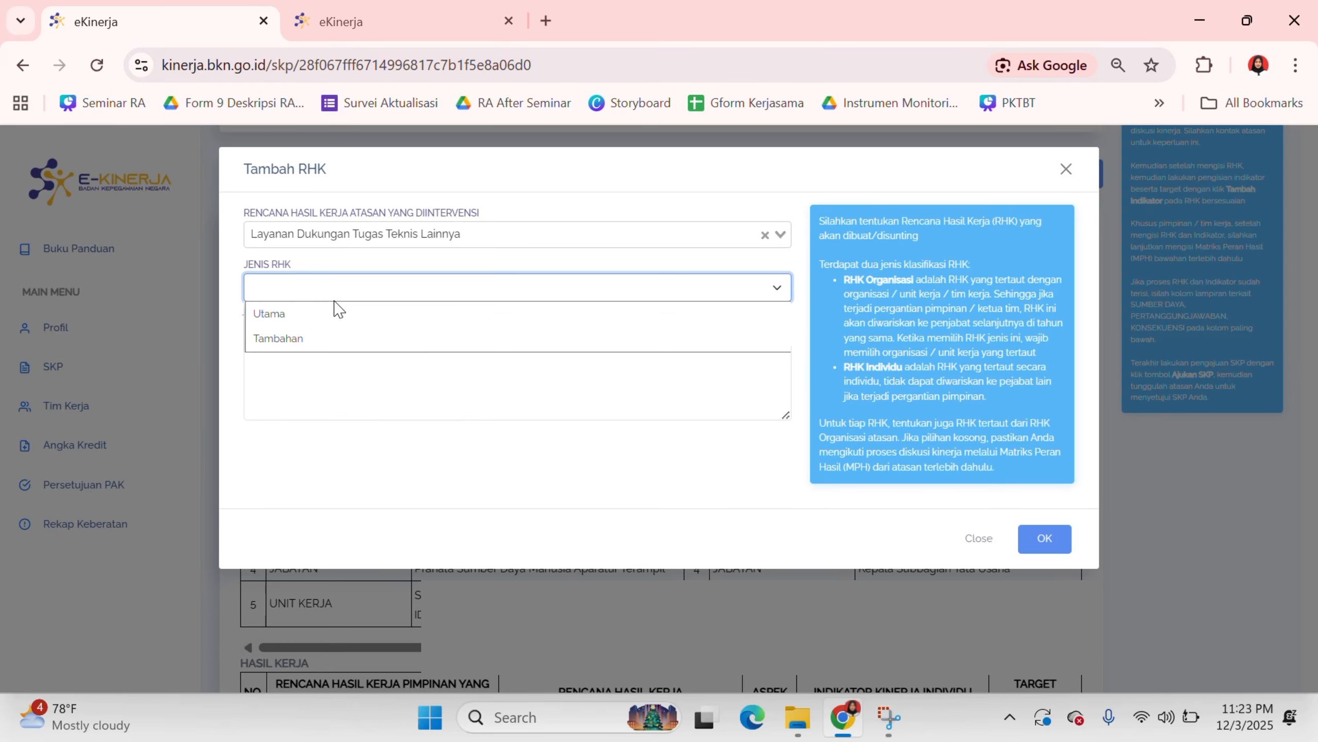
click(335, 310)
click(335, 335)
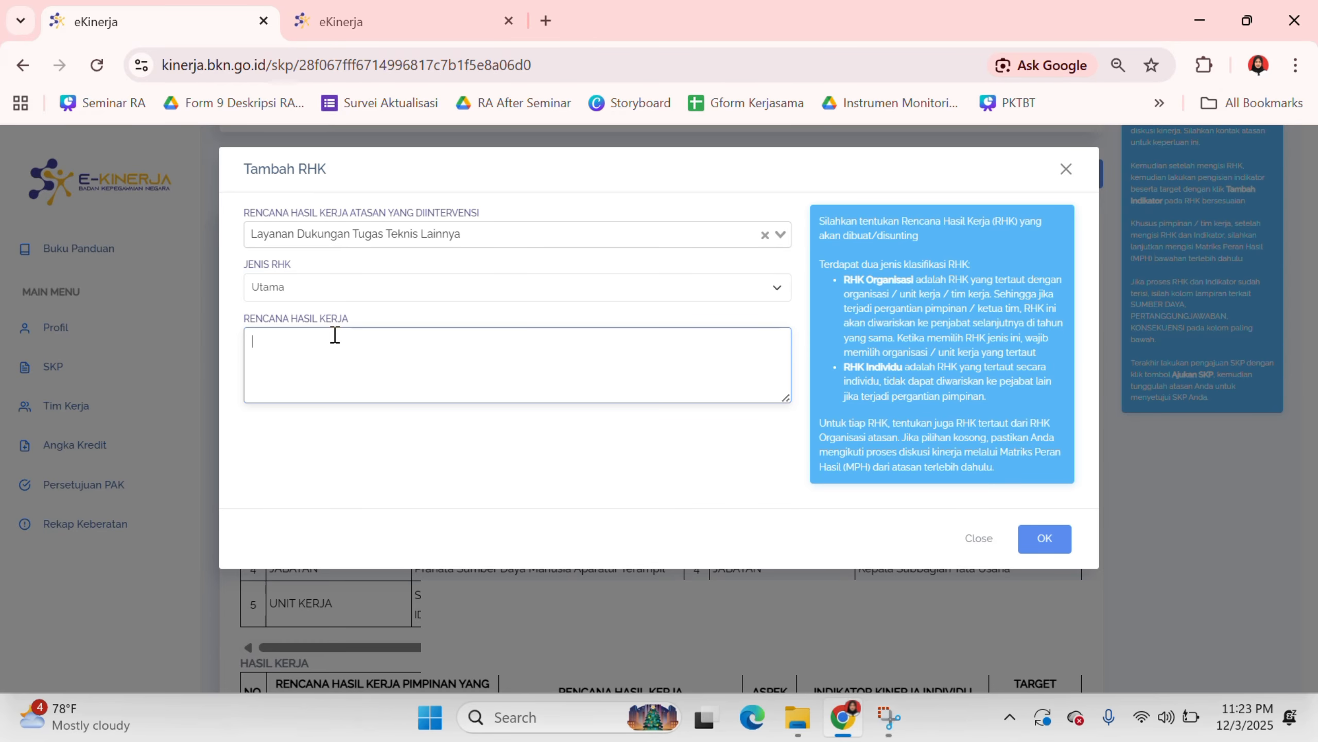
text(Melaksanakan tugas tamb)
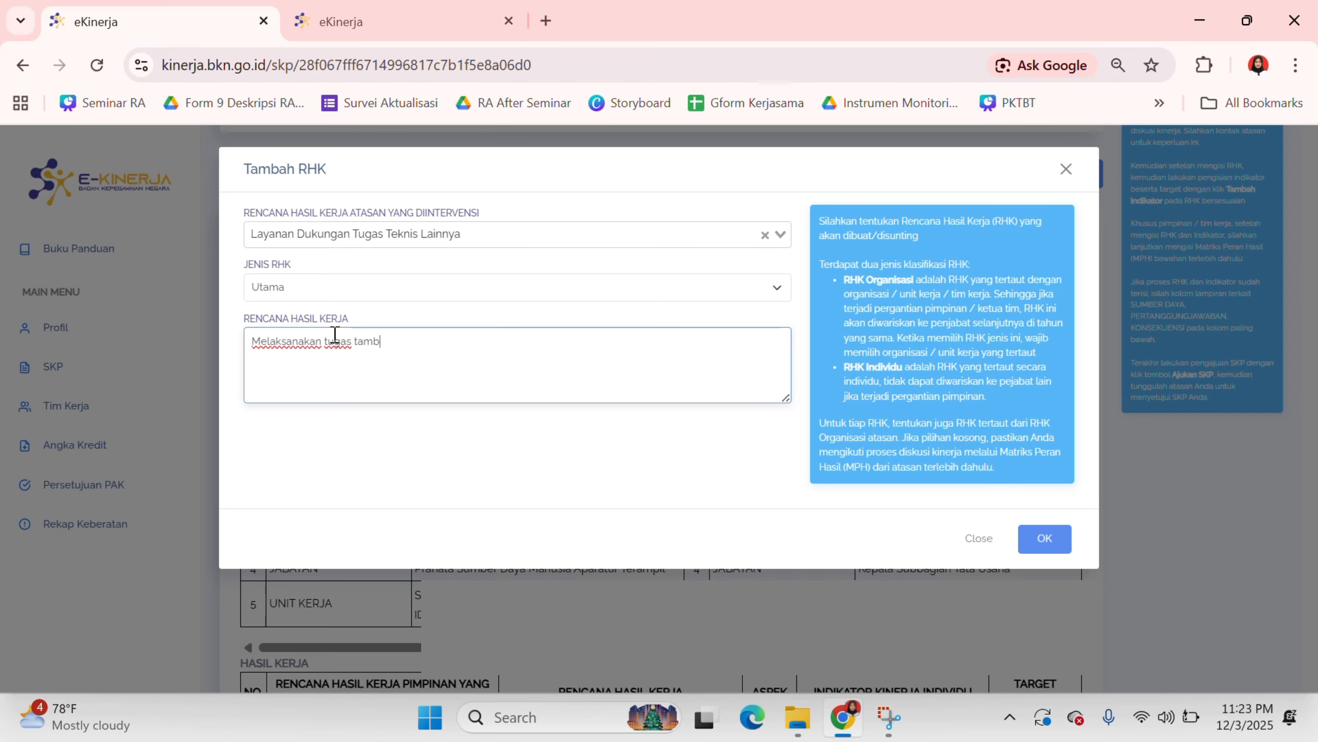
text(ahan)
click(1041, 527)
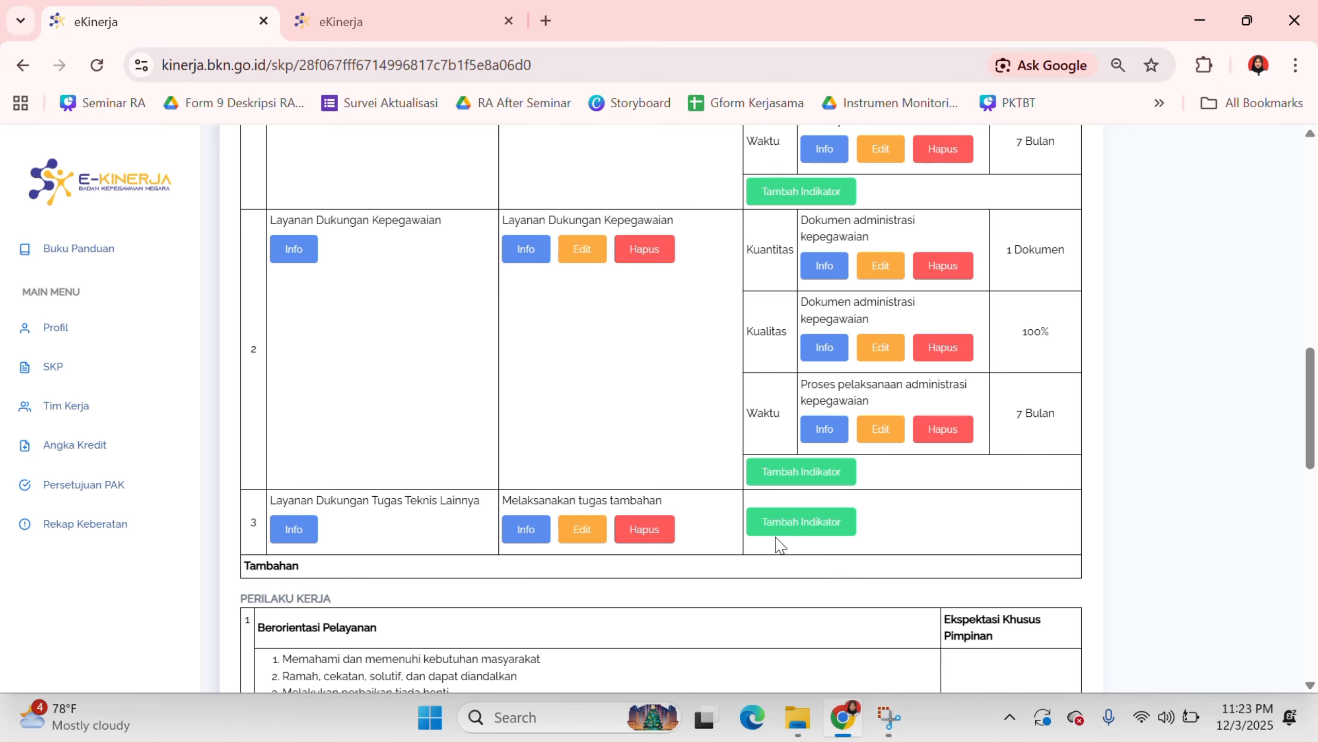
Step: Add a Kuantitas indicator "Dokumen tugas tambahan" with target 1 Dokumen to the "Melaksanakan tugas tambahan" RHK
click(778, 532)
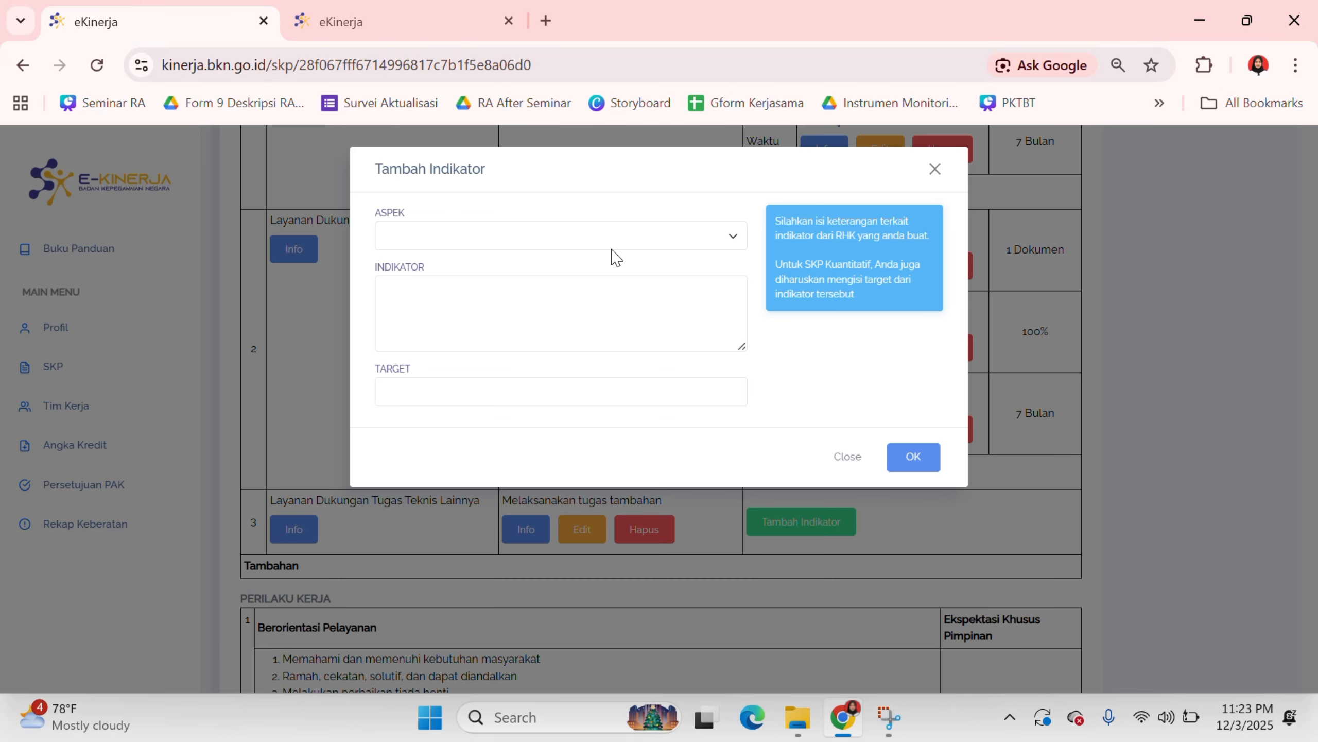
click(605, 242)
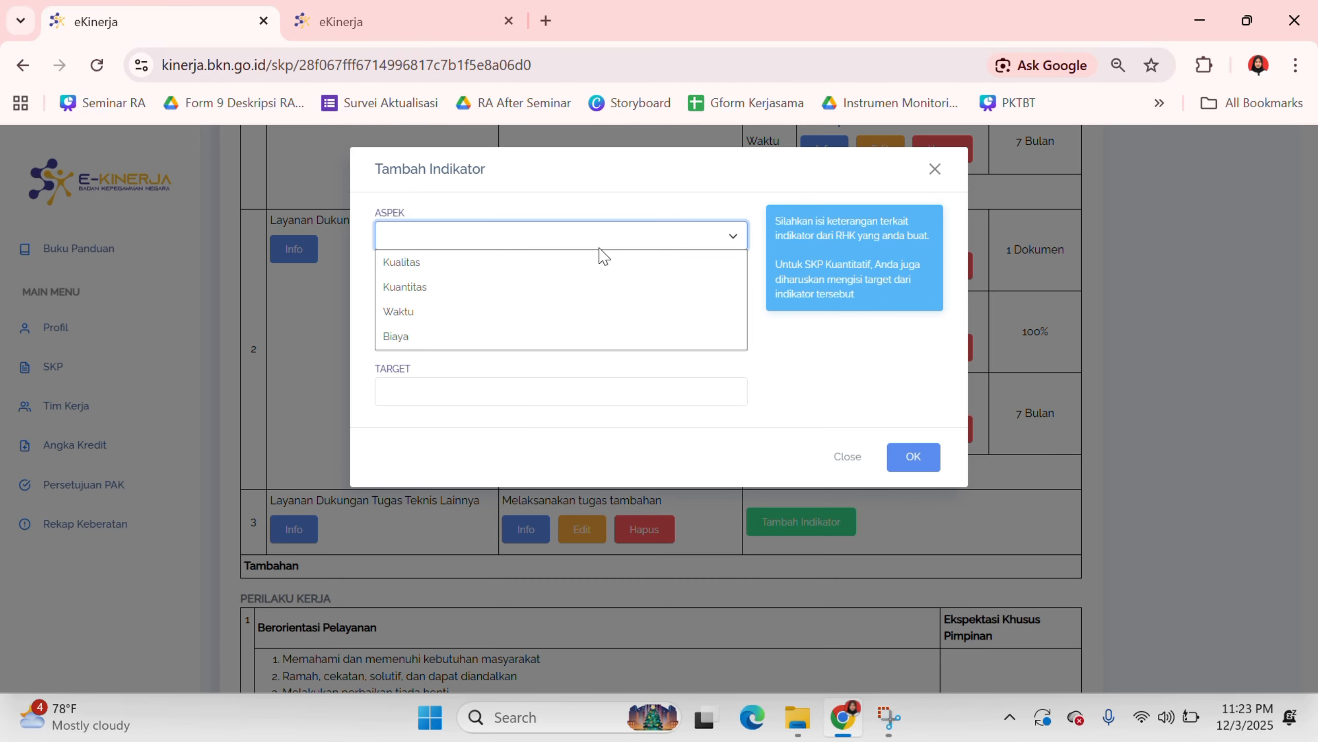
click(598, 284)
click(554, 300)
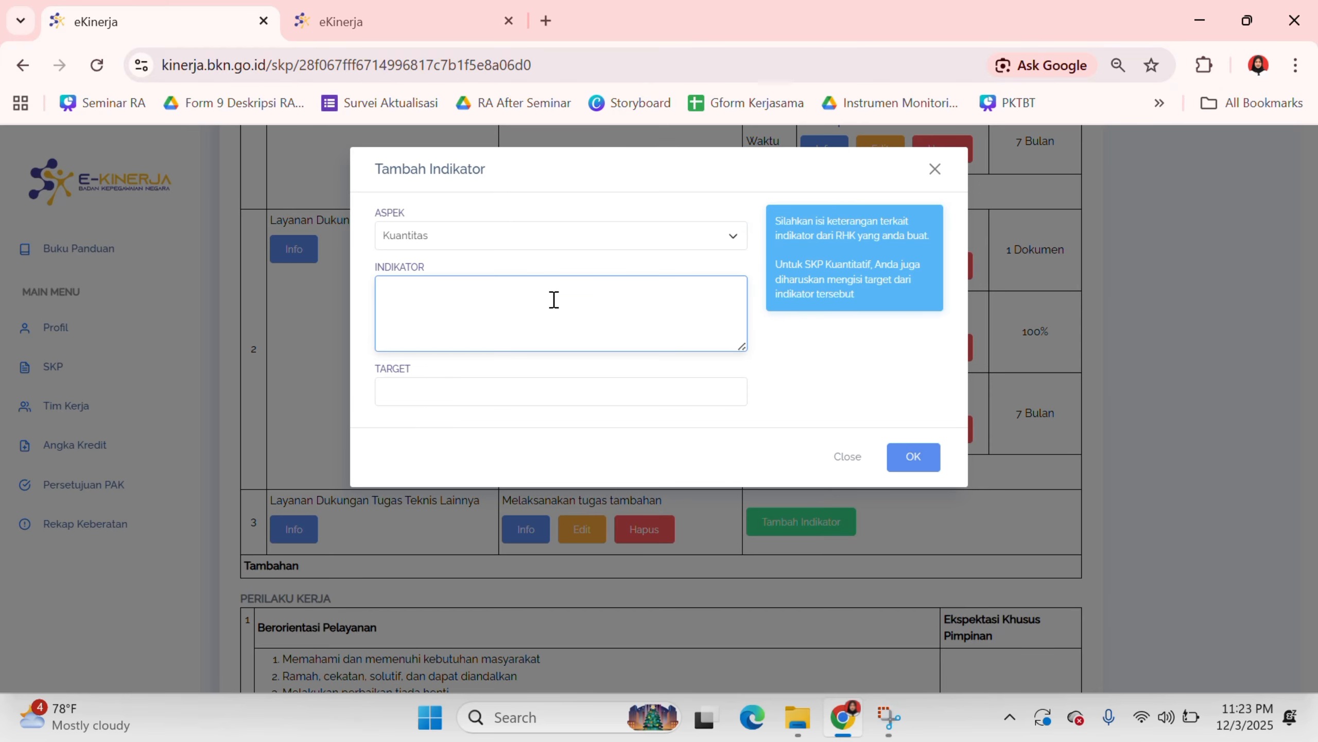
text(Dokumen tugas tambahan)
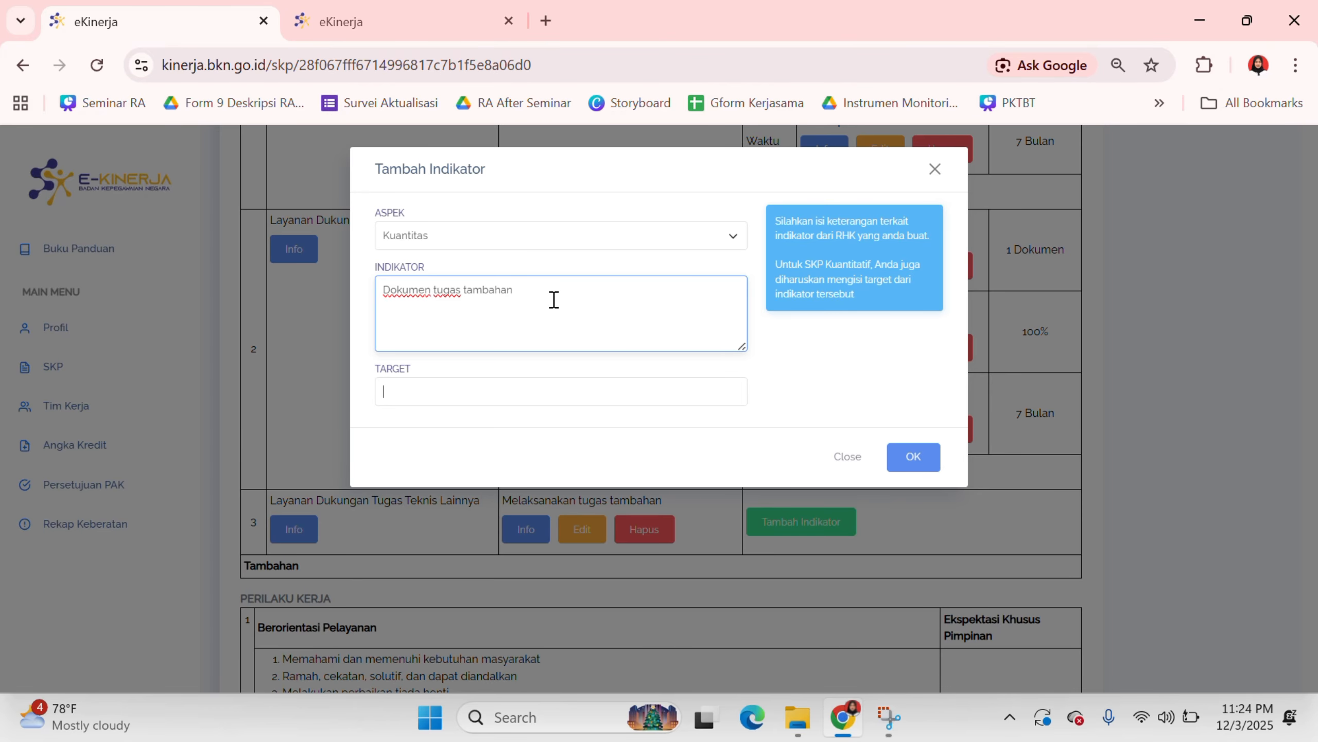
key(Tab)
text(1)
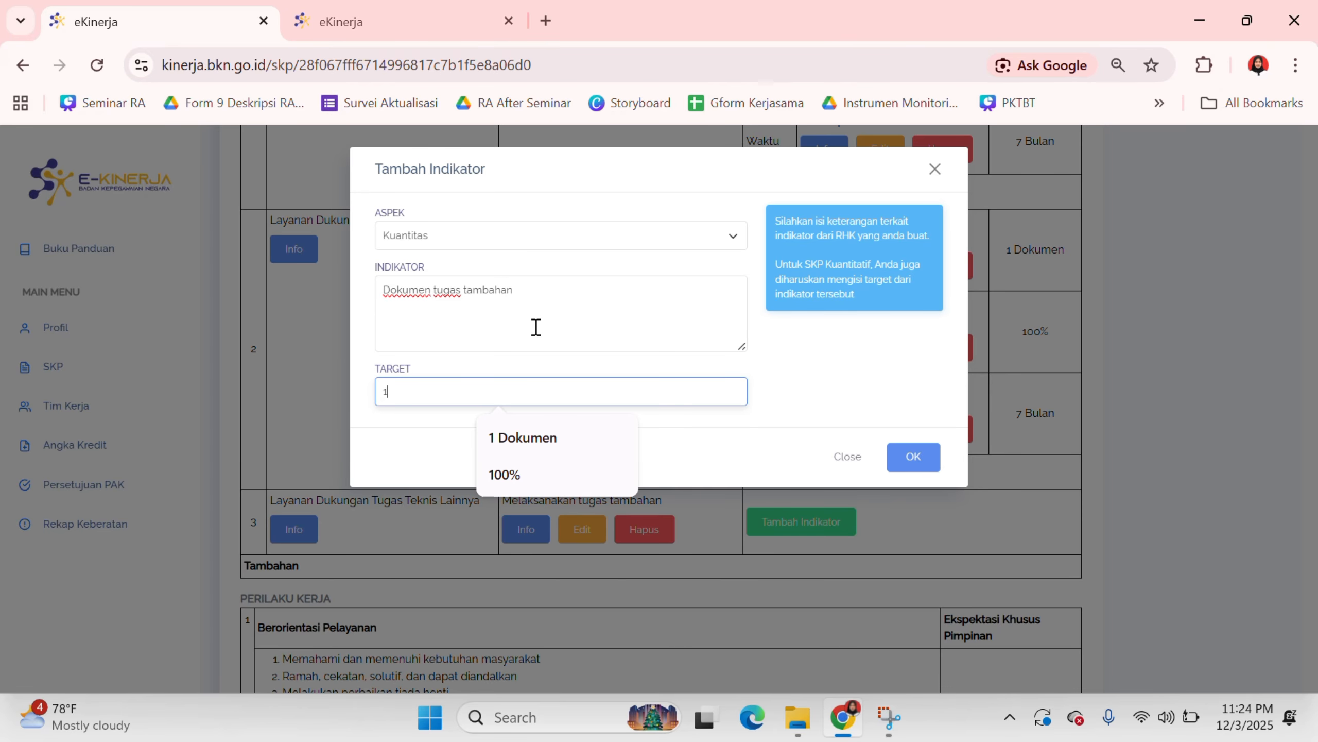
click(506, 439)
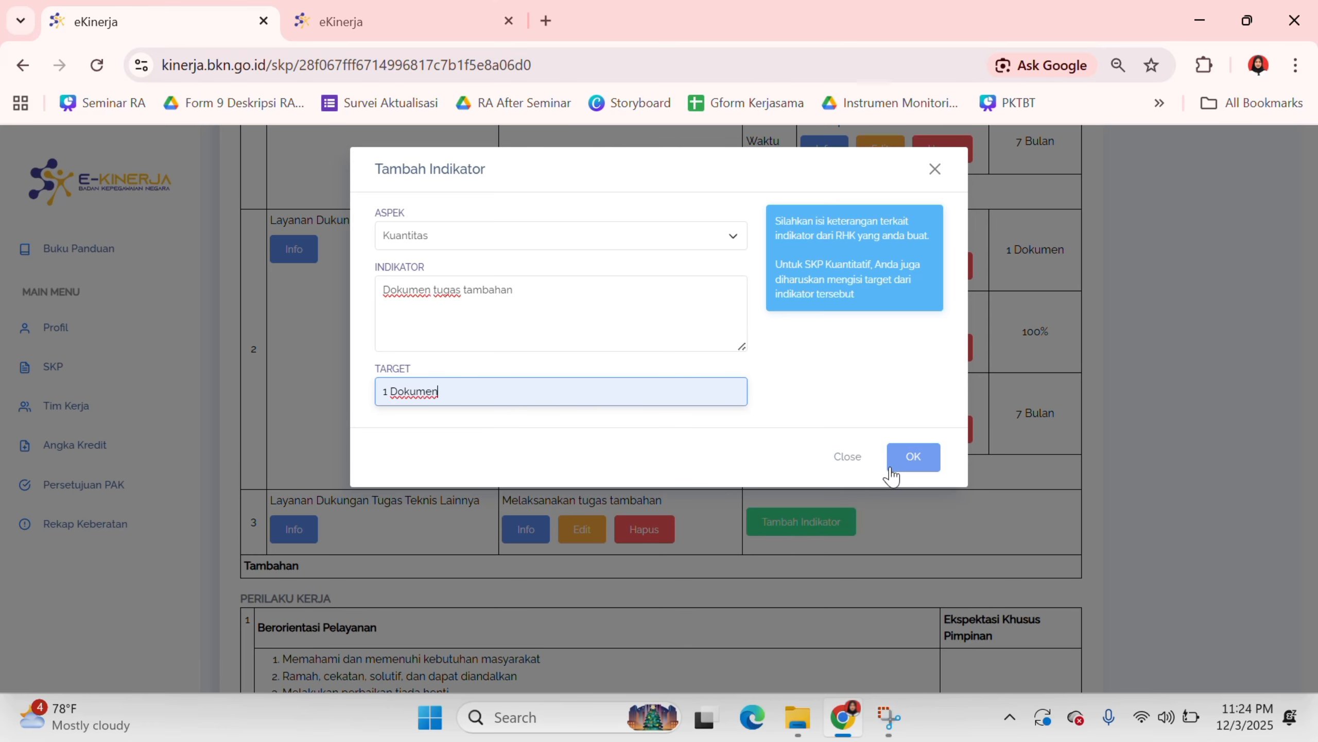
click(913, 457)
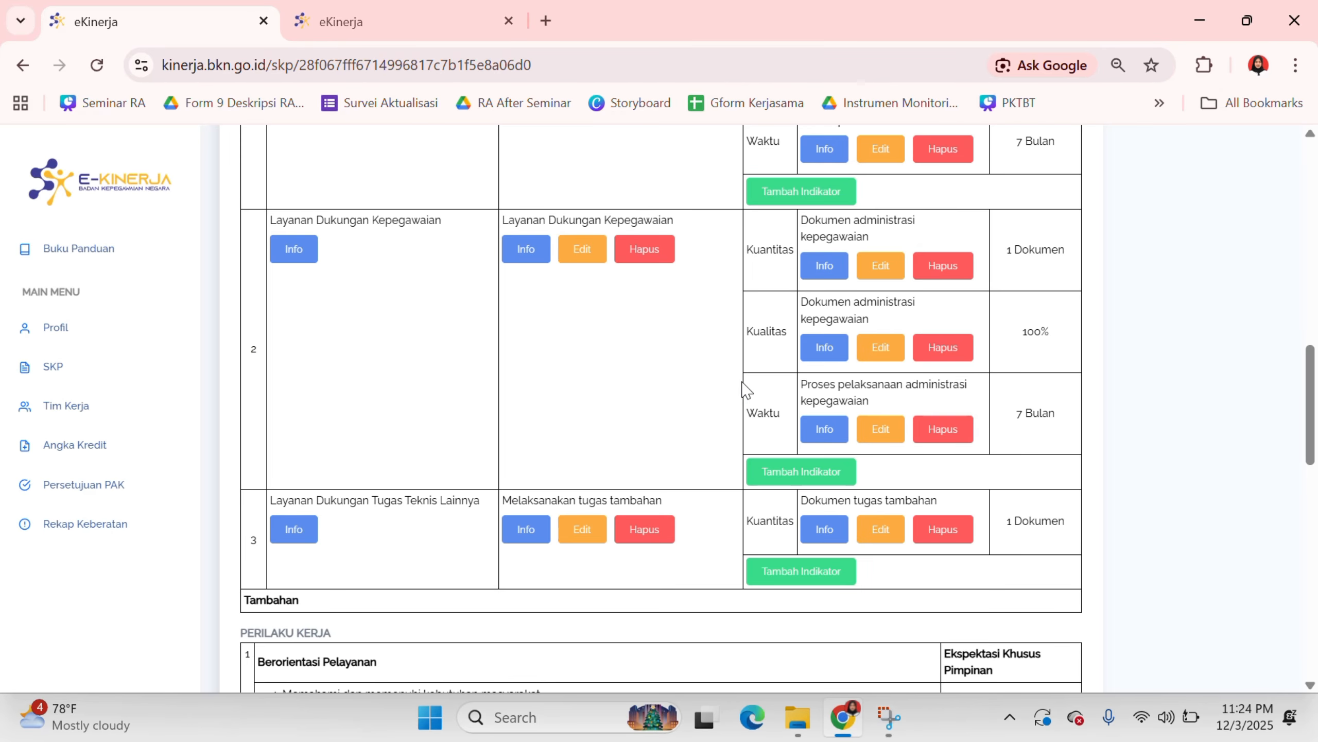
Step: Add a Kualitas indicator "Dokumen tugas tambahan" with target 100% to the additional-task RHK
scroll(825, 387, down, 1)
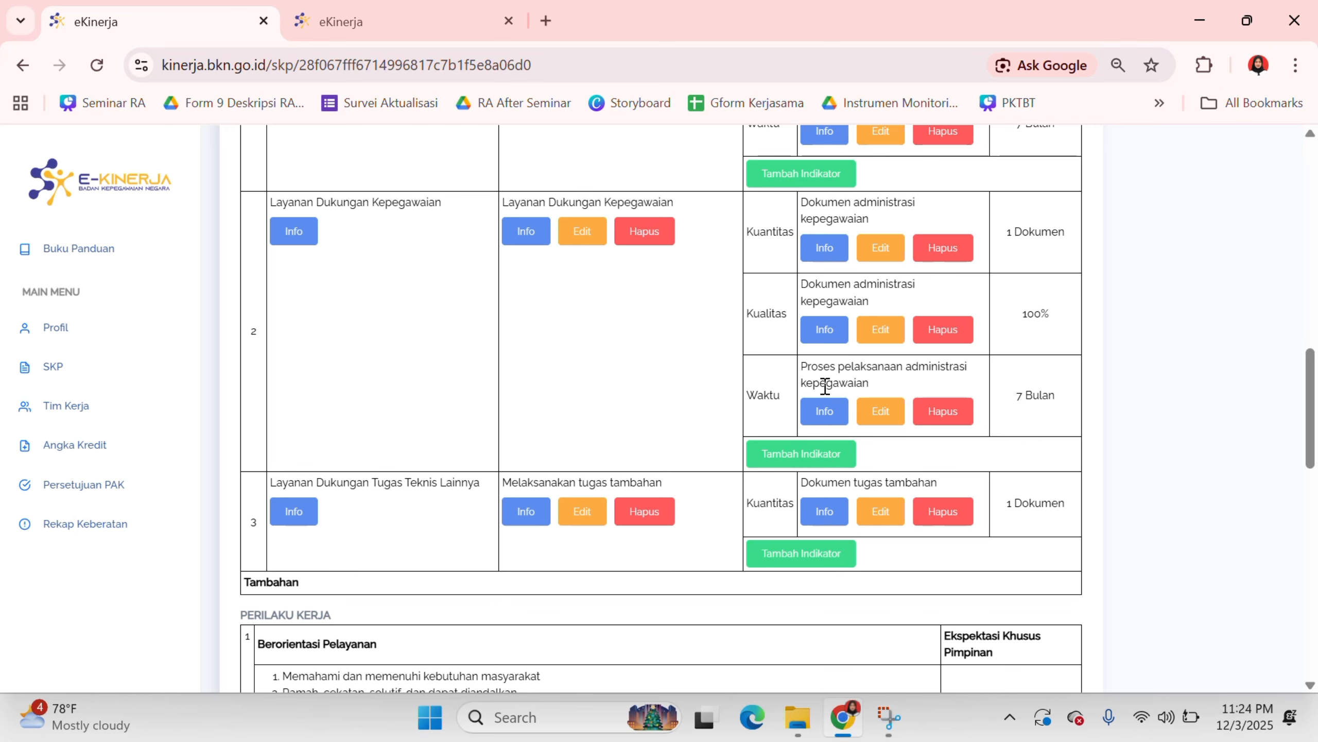
scroll(825, 386, down, 1)
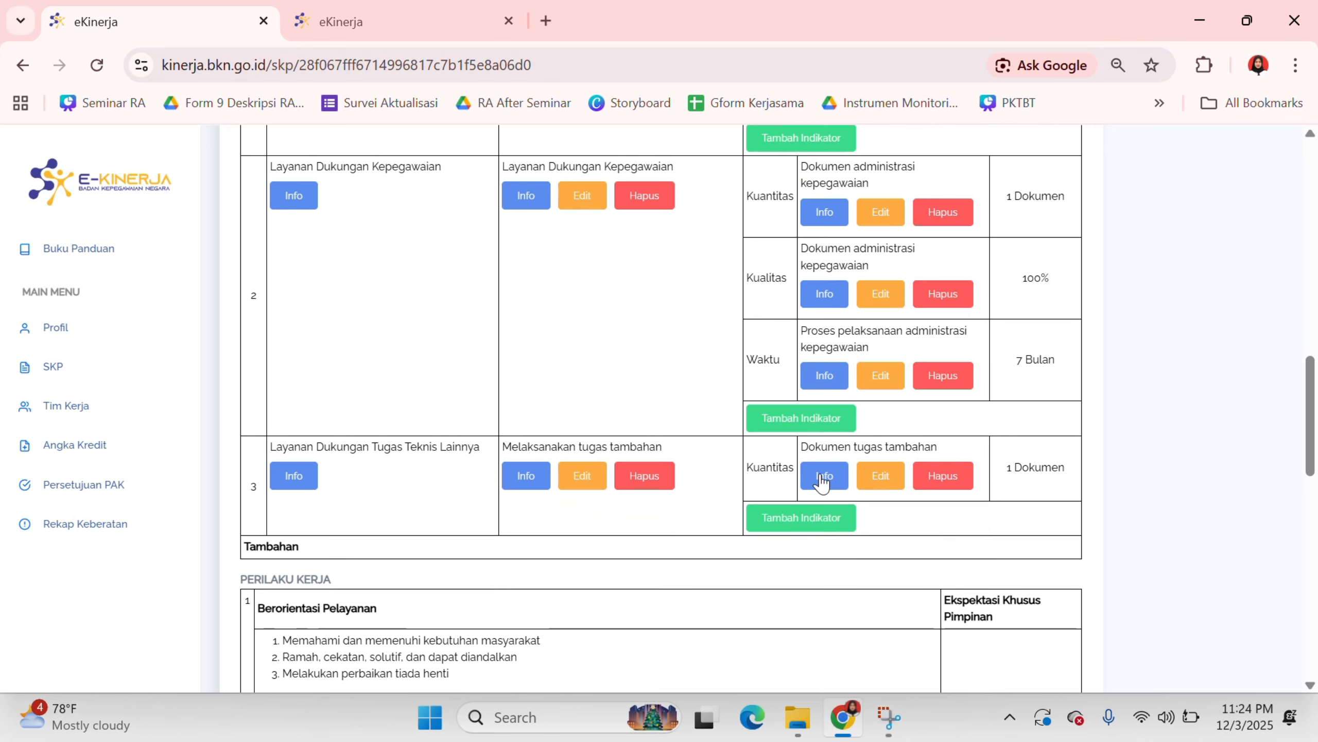
click(811, 516)
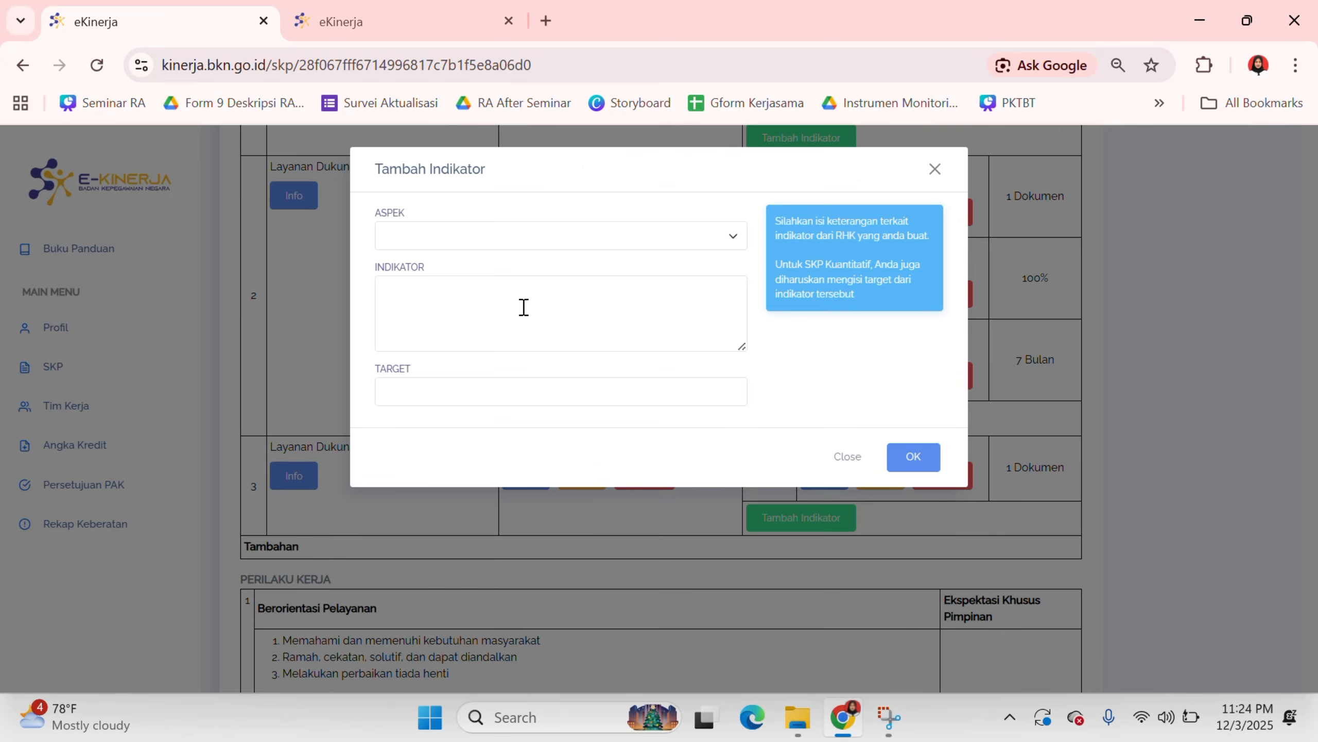
click(446, 246)
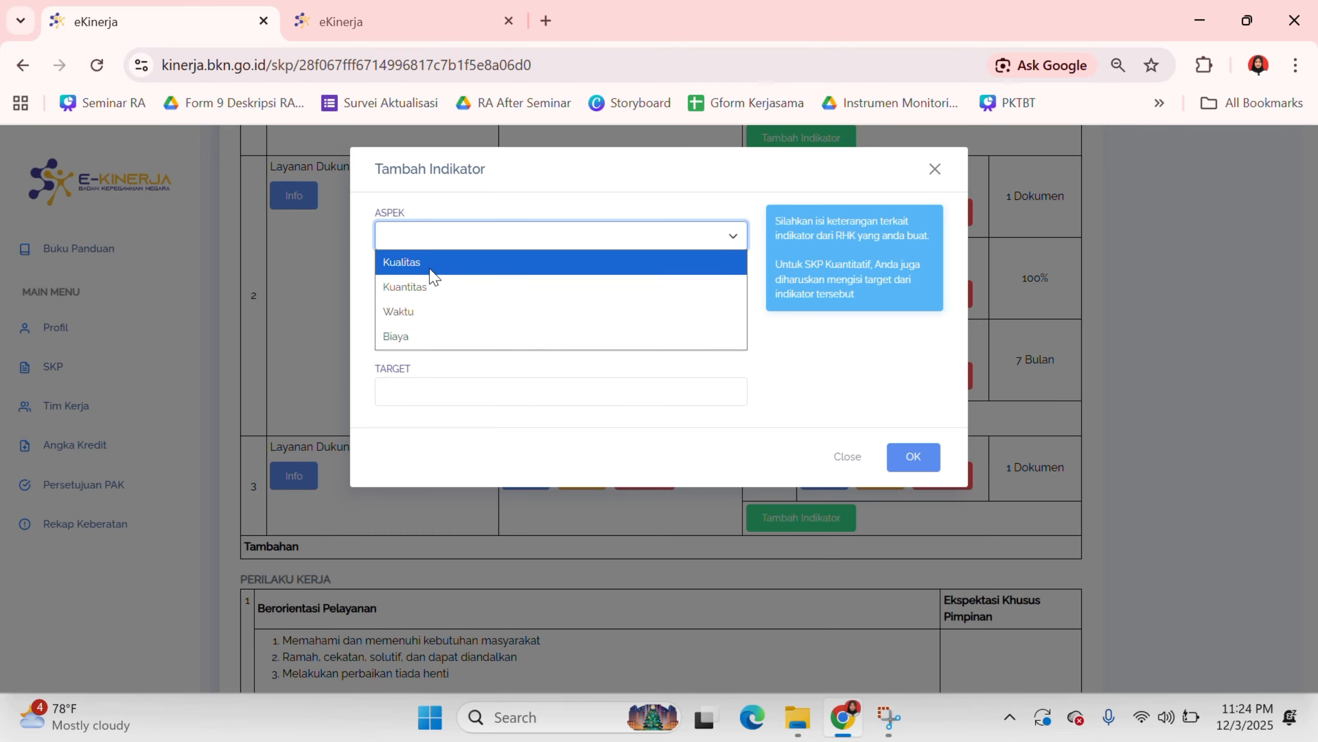
click(430, 269)
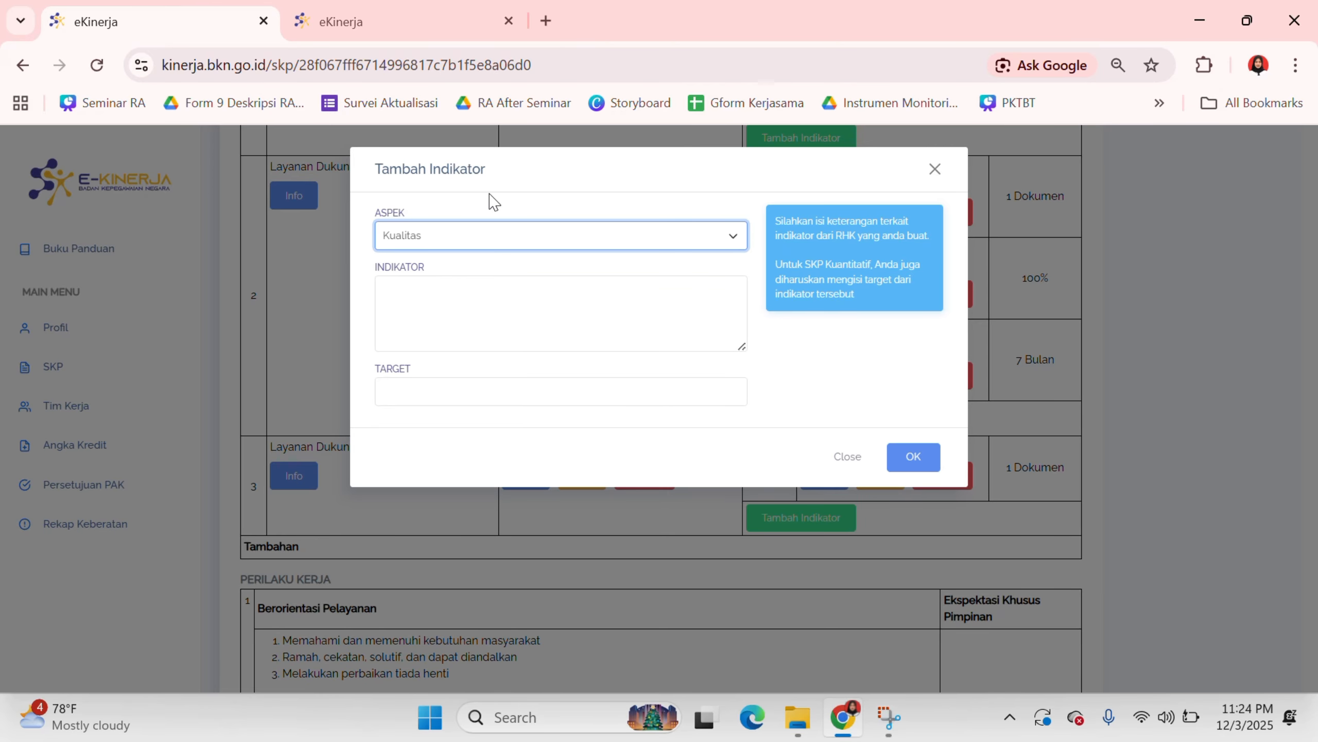
click(500, 322)
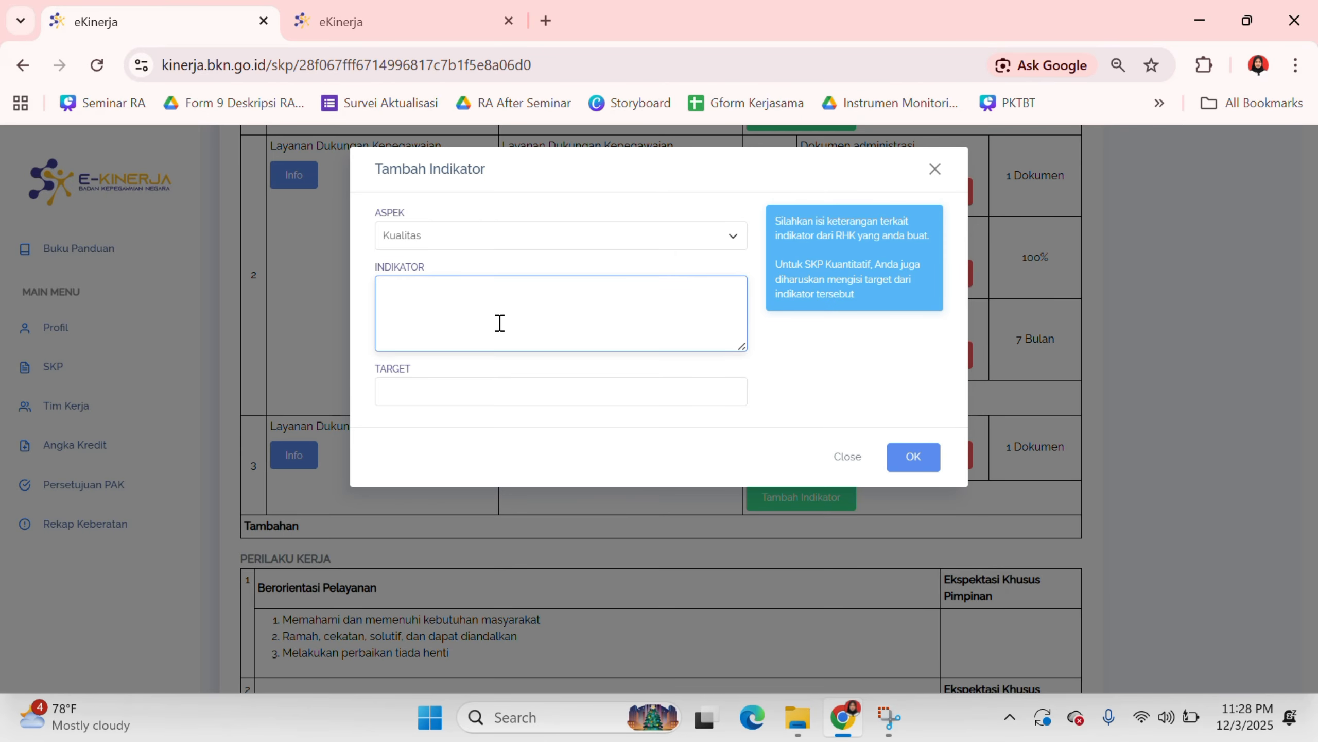
text(DOkumen tugas tambahan)
click(399, 293)
key(BackSpace)
text(o)
click(420, 386)
text(100%)
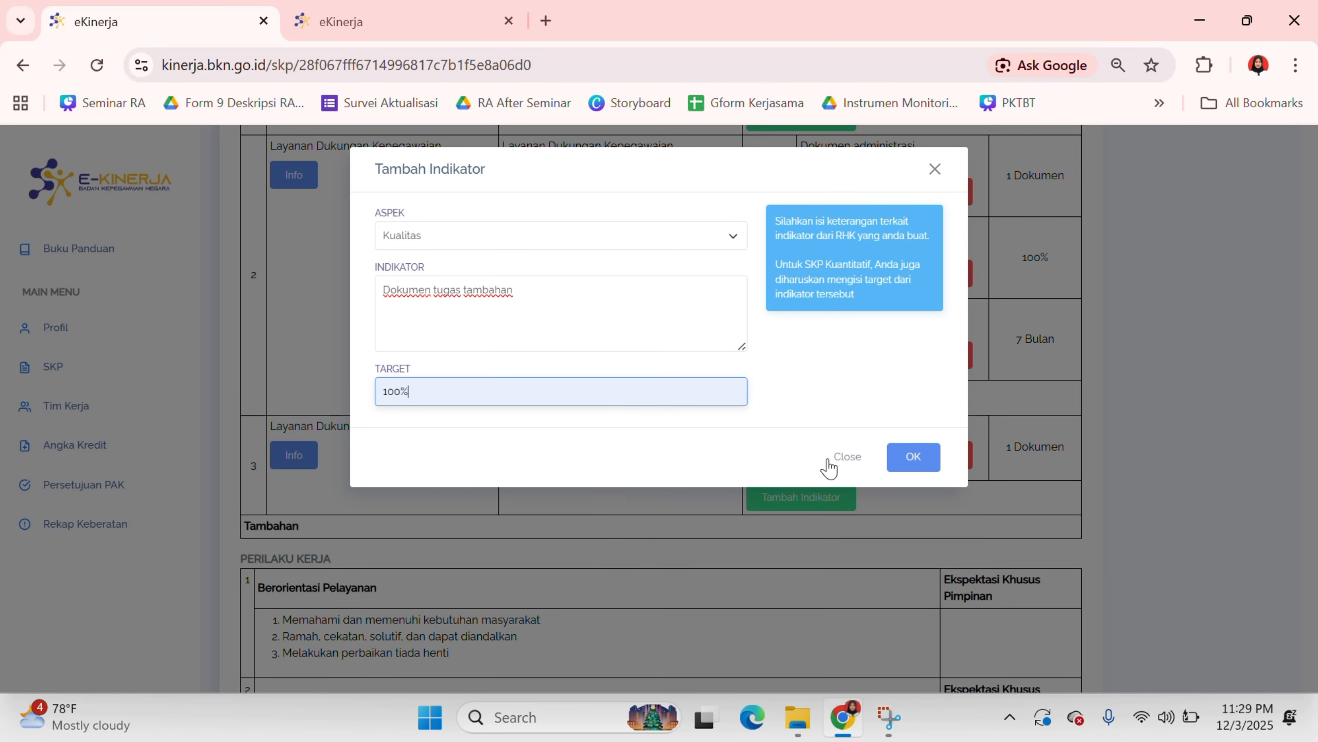
click(912, 470)
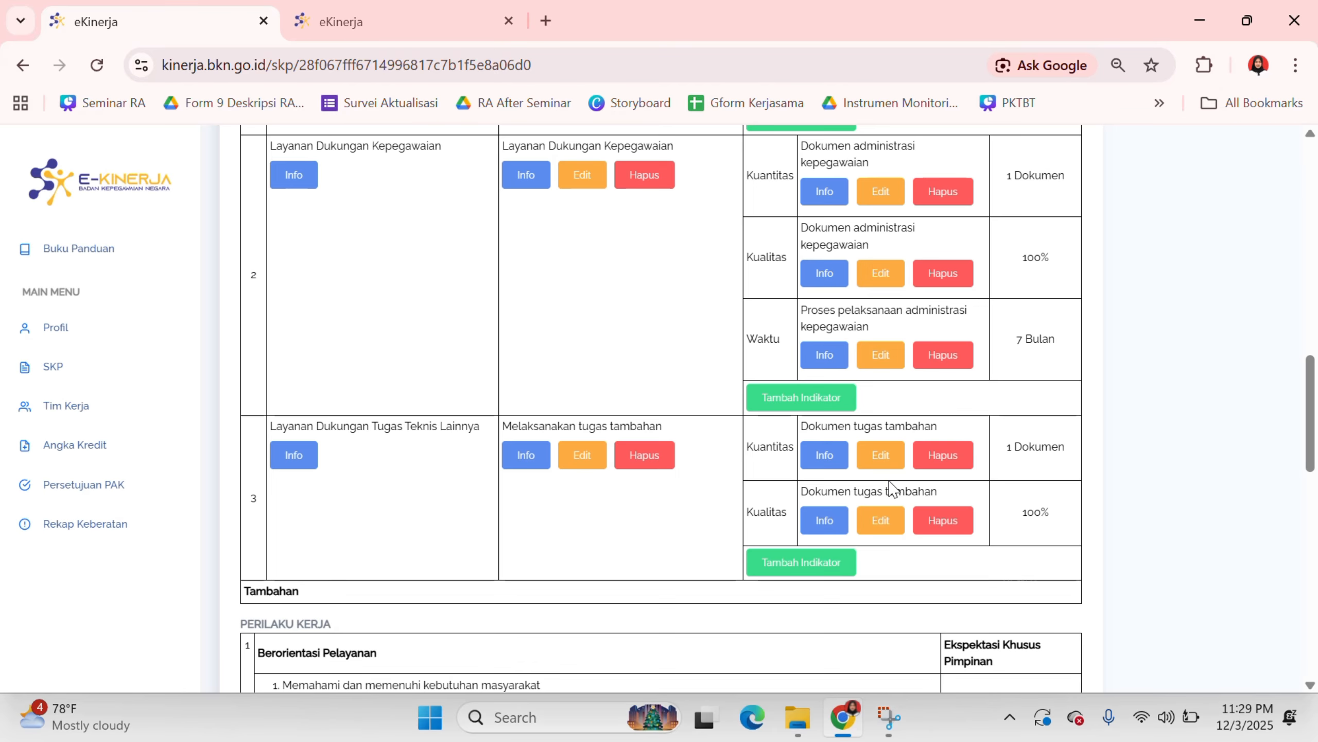
Step: Add a Waktu indicator "Proses pelaksanaan tugas tambahan" with target 7 Bulan to the additional-task RHK
click(805, 561)
click(518, 241)
click(474, 307)
click(474, 306)
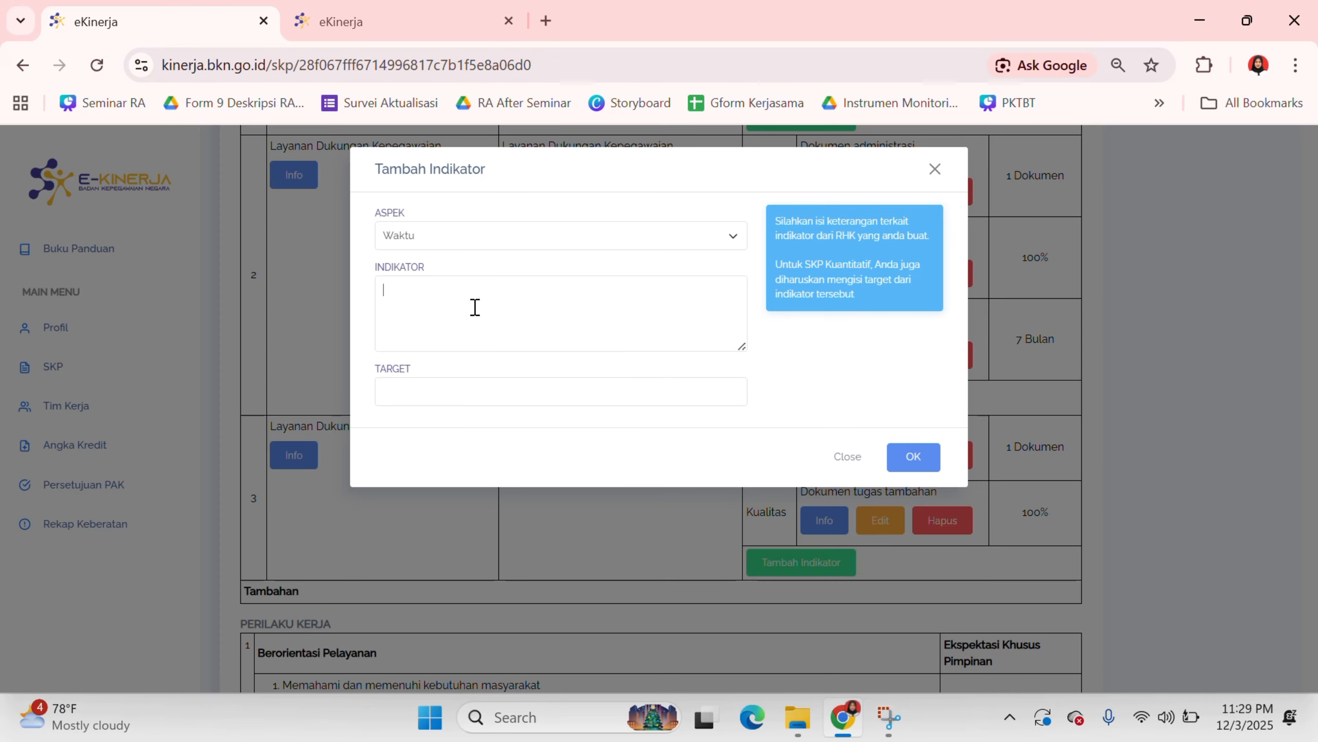
text(Proses pelaksanaan t)
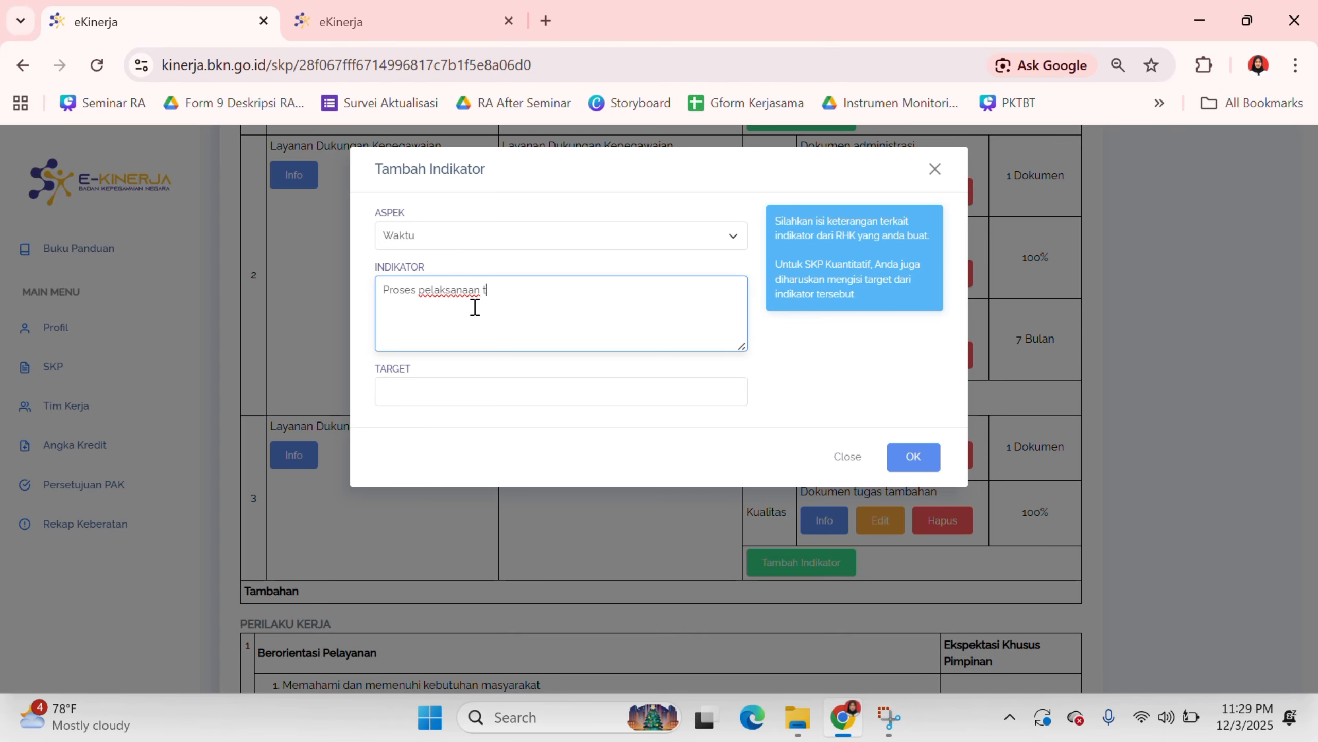
text(ugas tambahan)
click(524, 391)
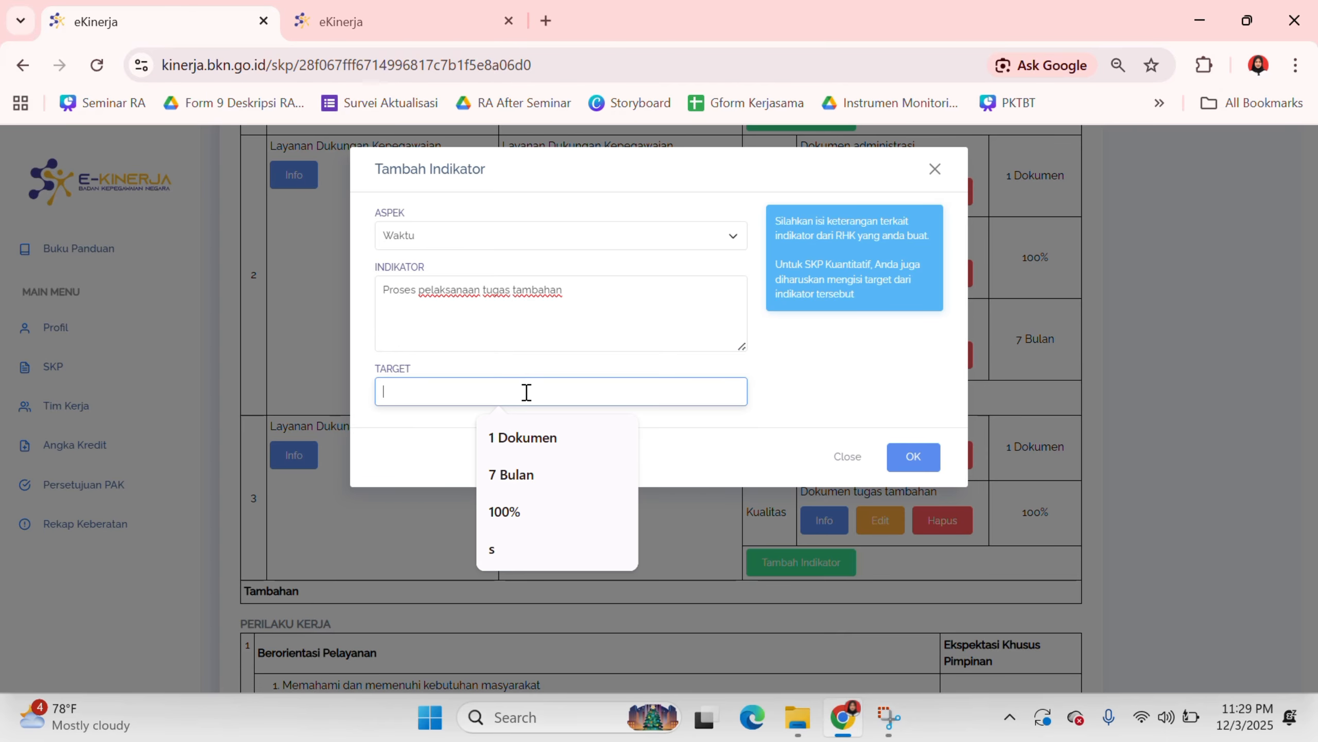
click(538, 489)
click(907, 460)
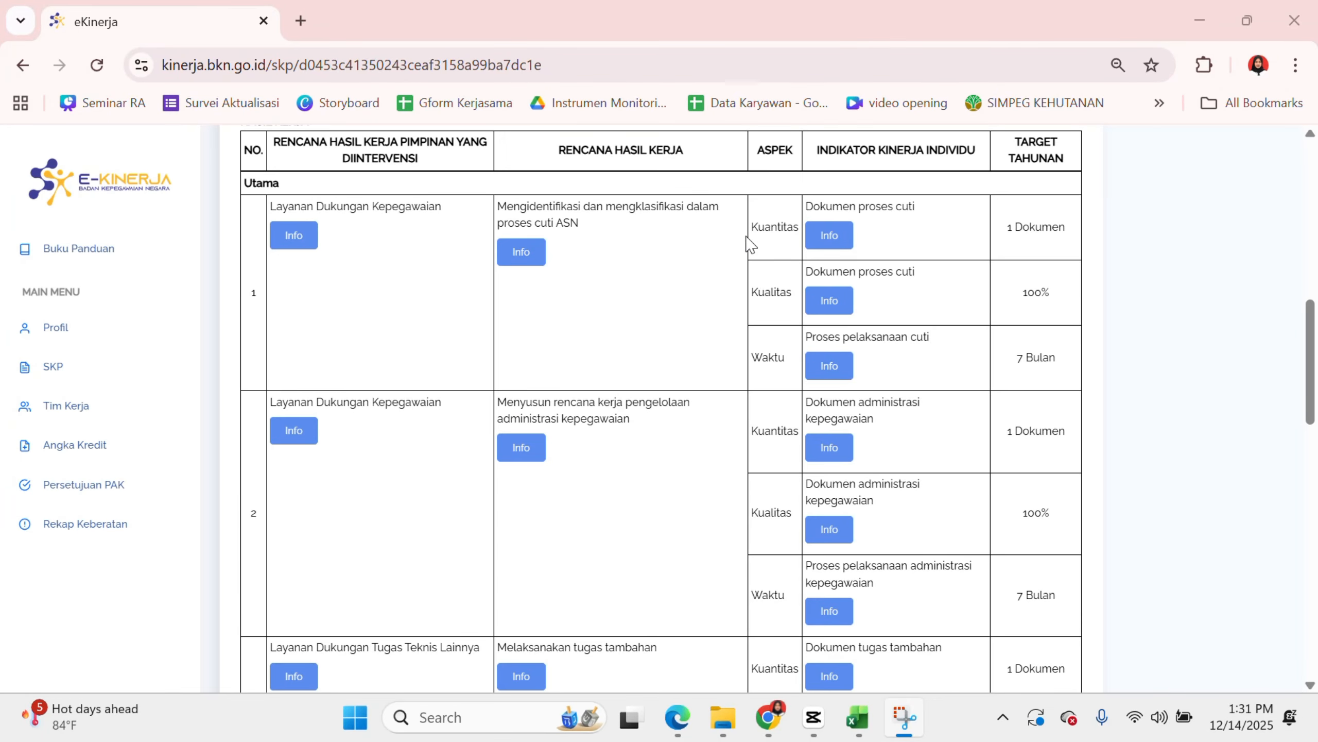
Step: Review the Hasil Kerja table of the staff SKP, checking each RHK's aspects, indicators and annual targets
scroll(747, 243, down, 1)
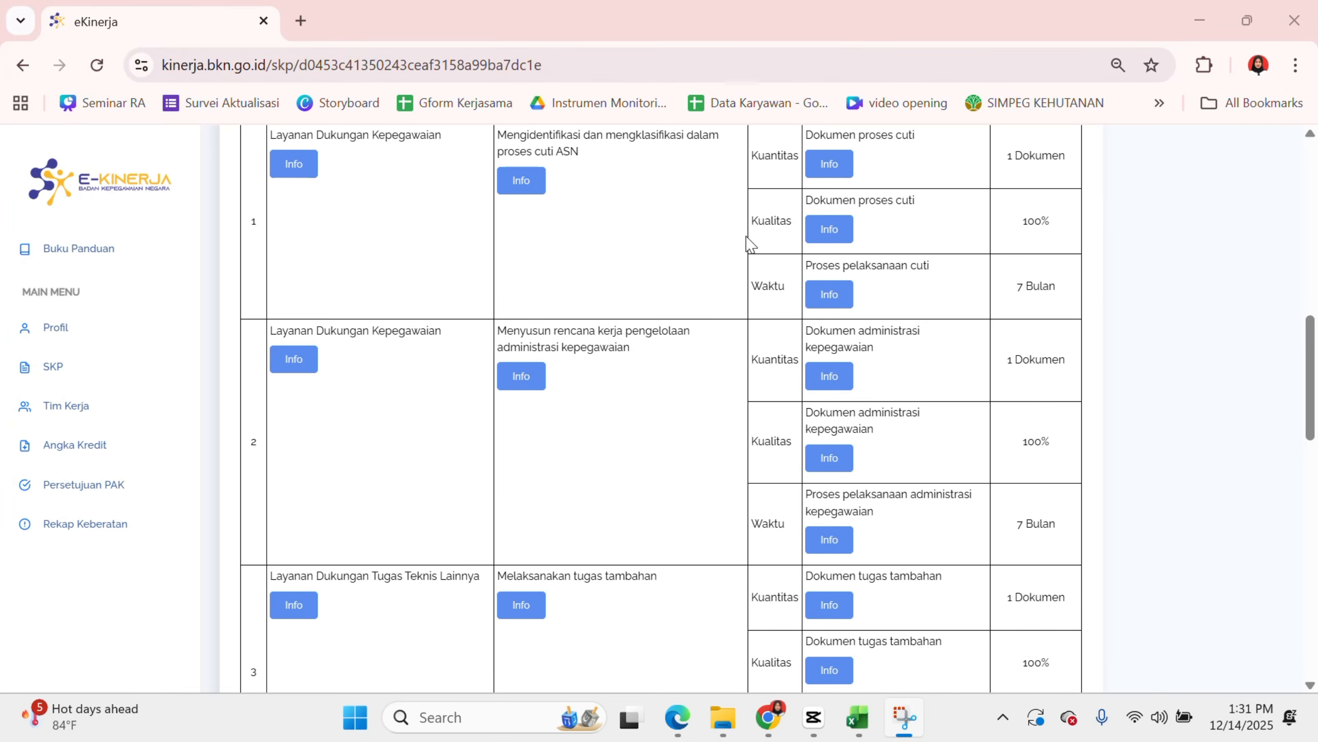
scroll(747, 243, down, 1)
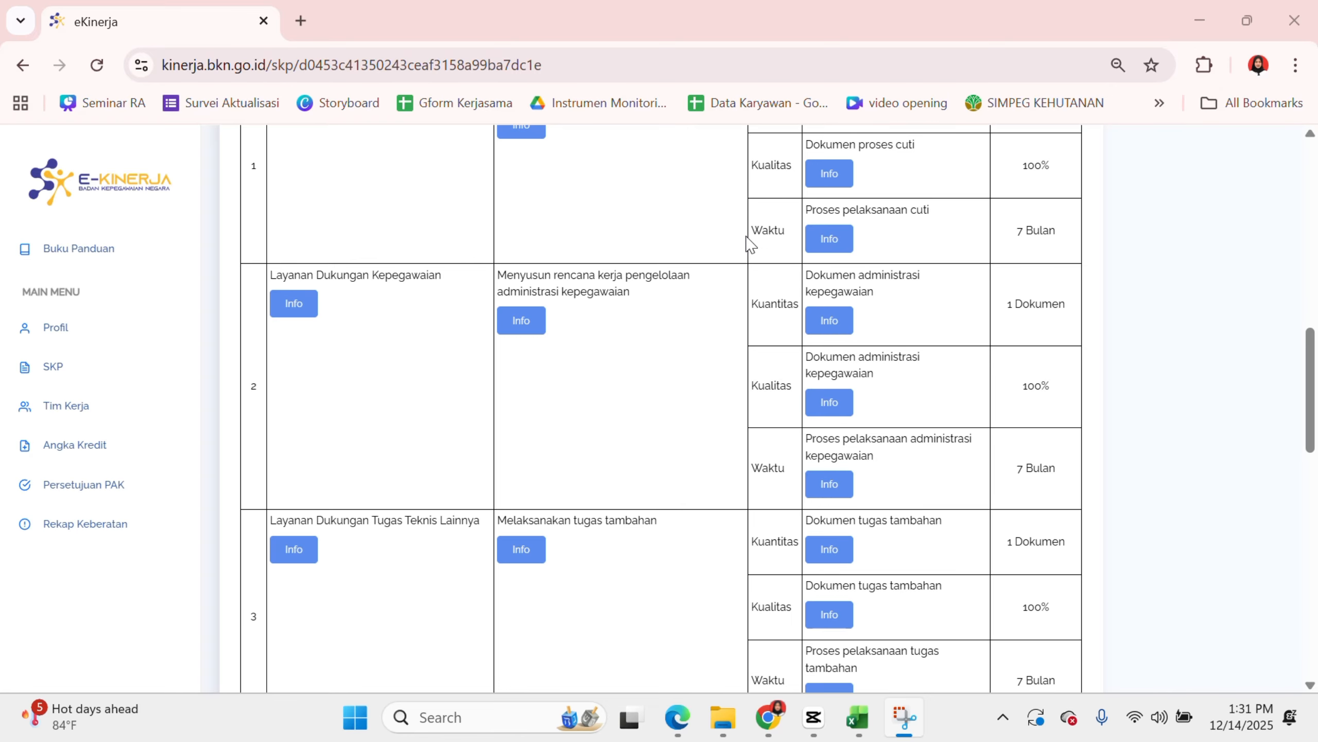
scroll(747, 243, down, 1)
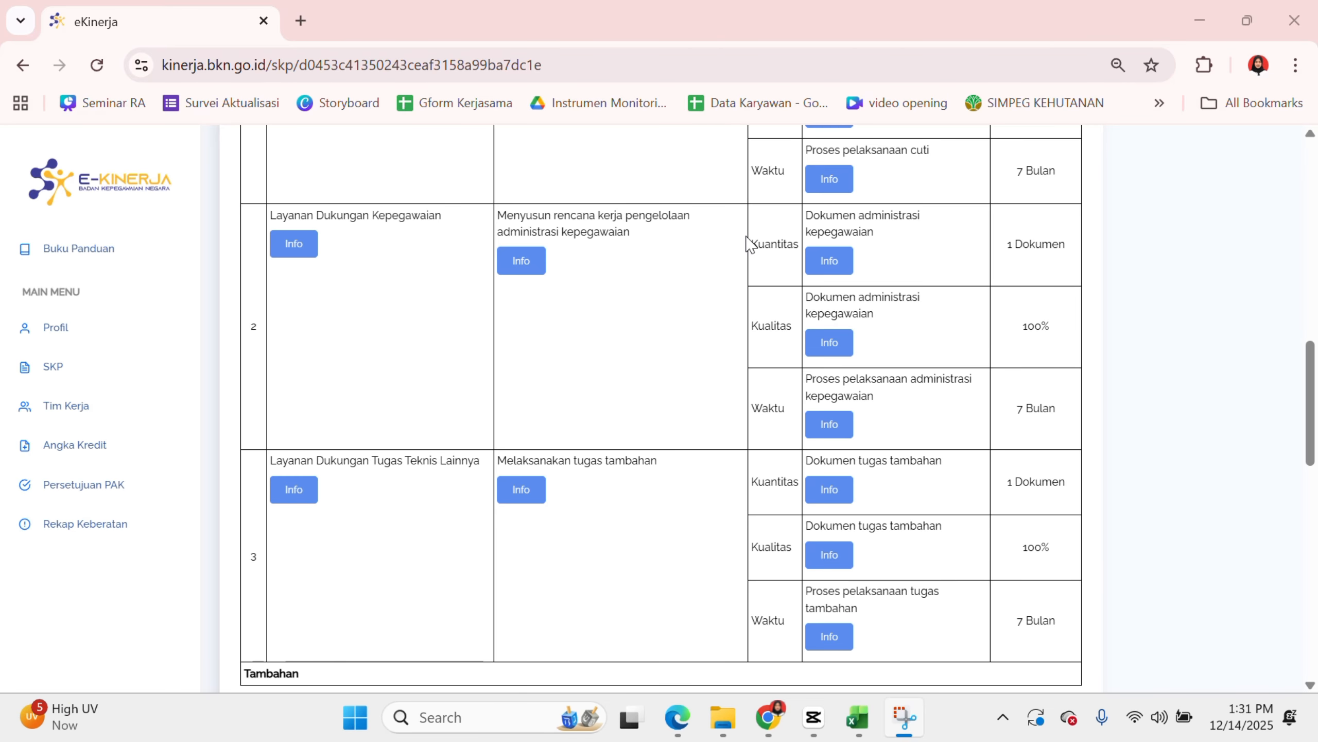
scroll(747, 244, up, 2)
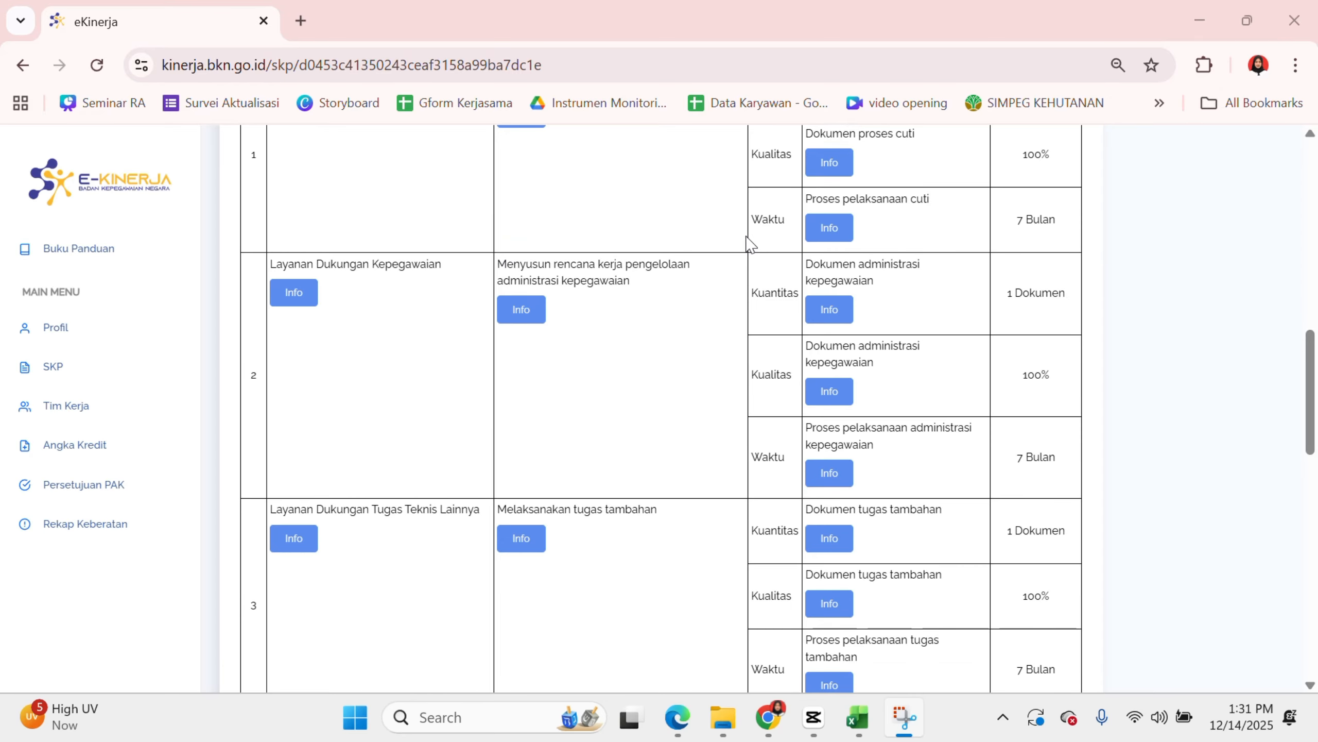
scroll(747, 244, up, 1)
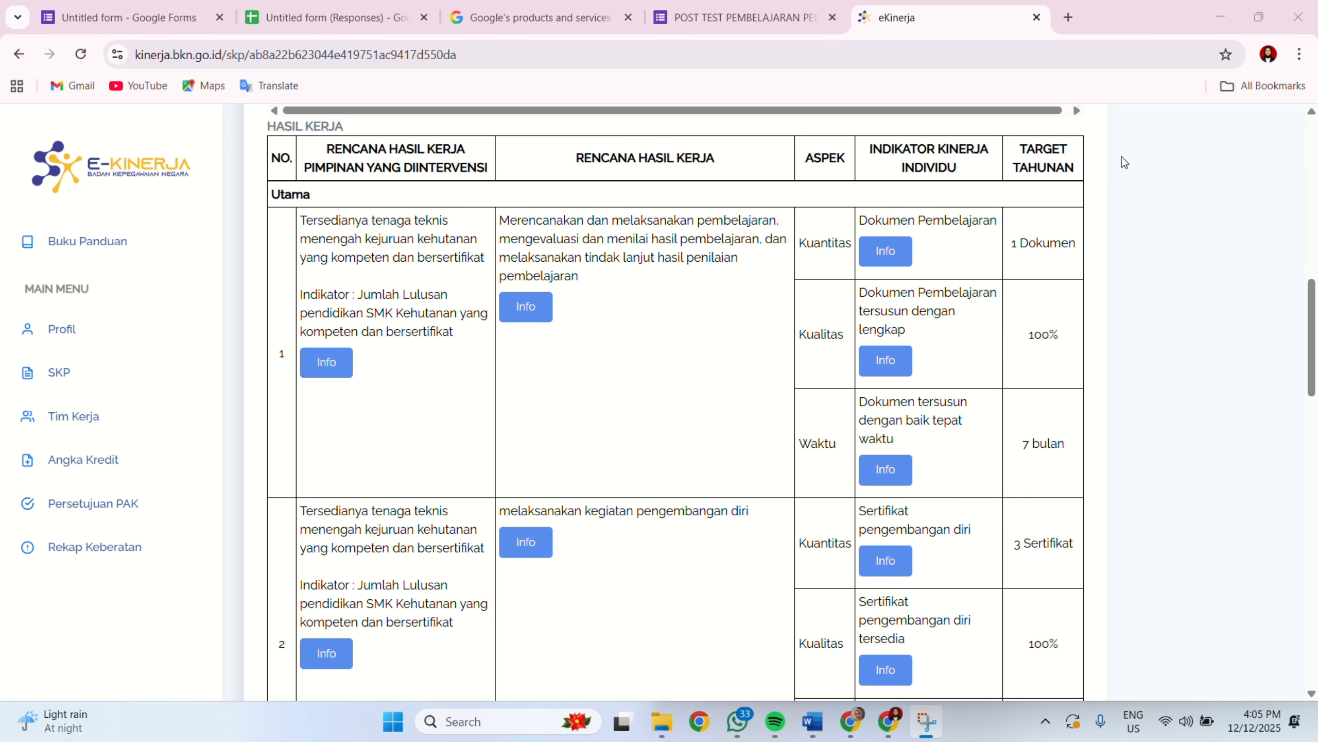
Step: Examine the teacher's example SKP, from its learning, self-development and additional-task RHKs to the Perilaku Kerja section
scroll(1122, 157, down, 2)
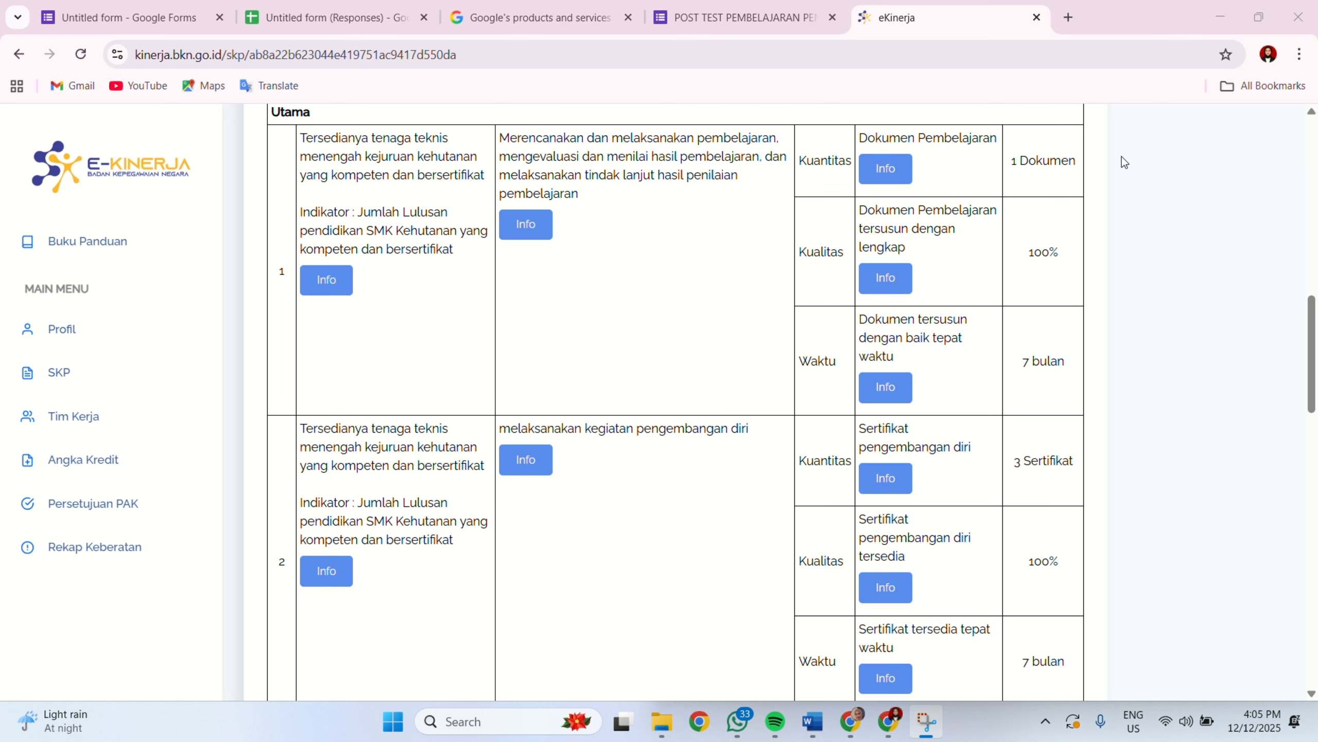
scroll(1122, 157, down, 1)
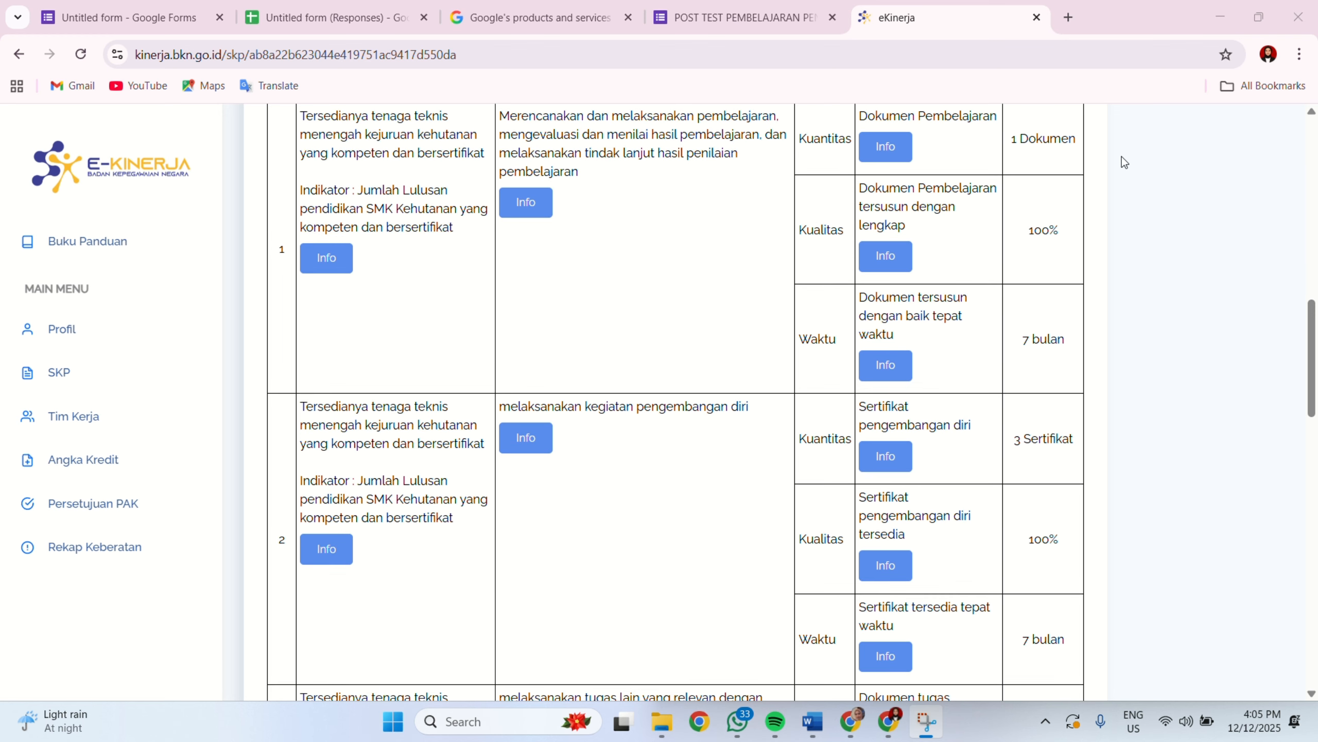
scroll(1122, 157, down, 1)
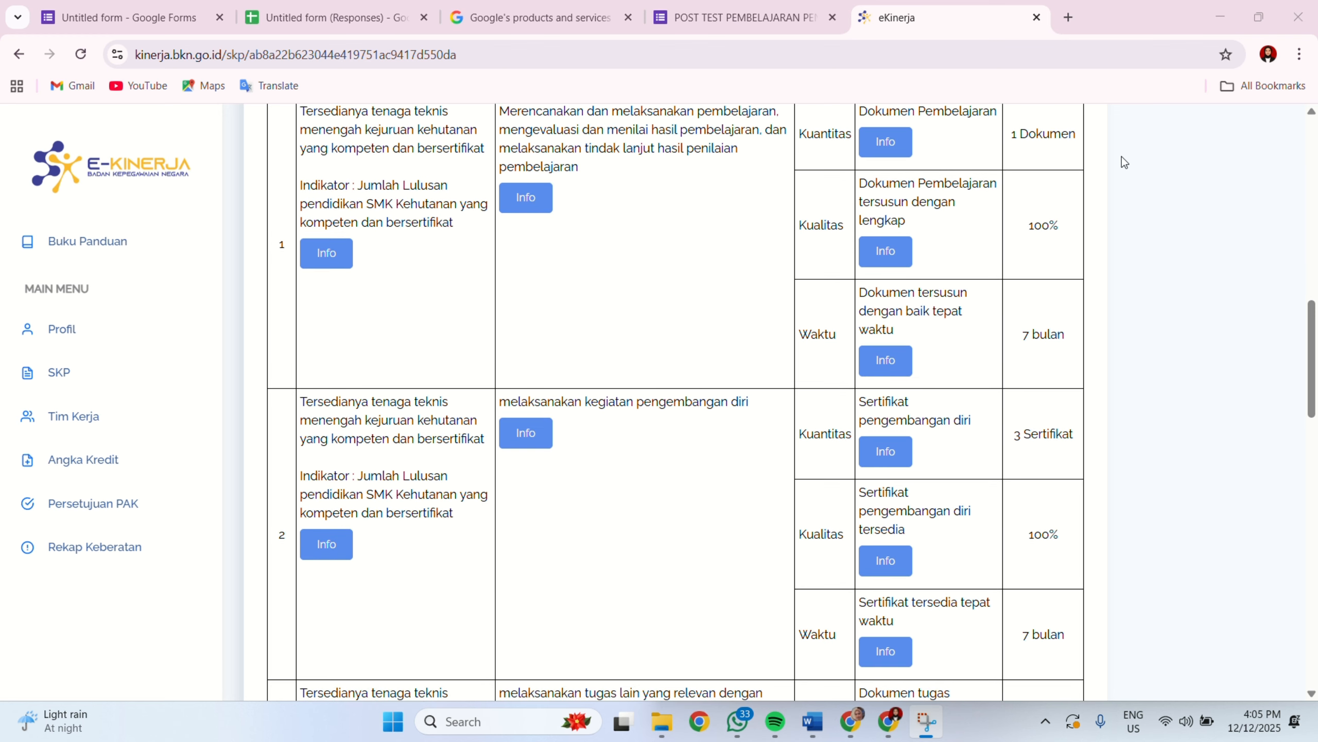
scroll(1121, 157, down, 1)
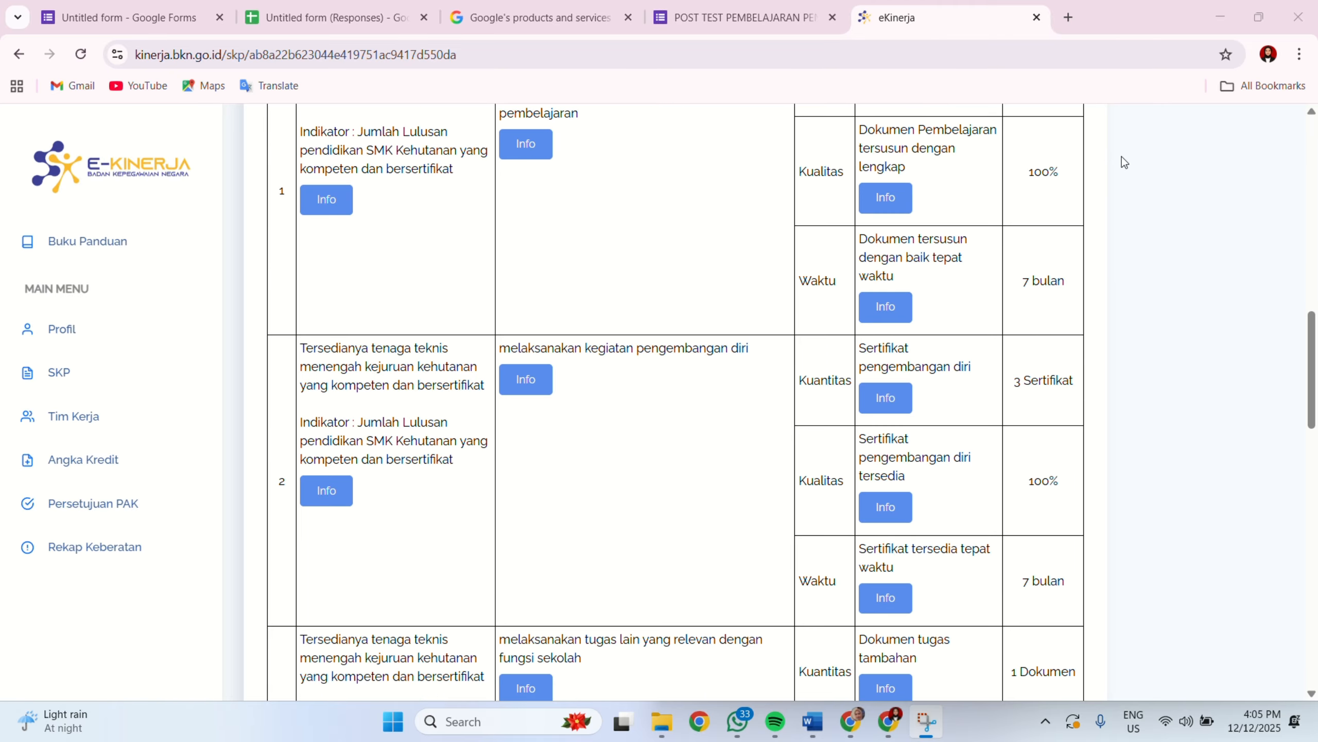
scroll(1122, 158, down, 3)
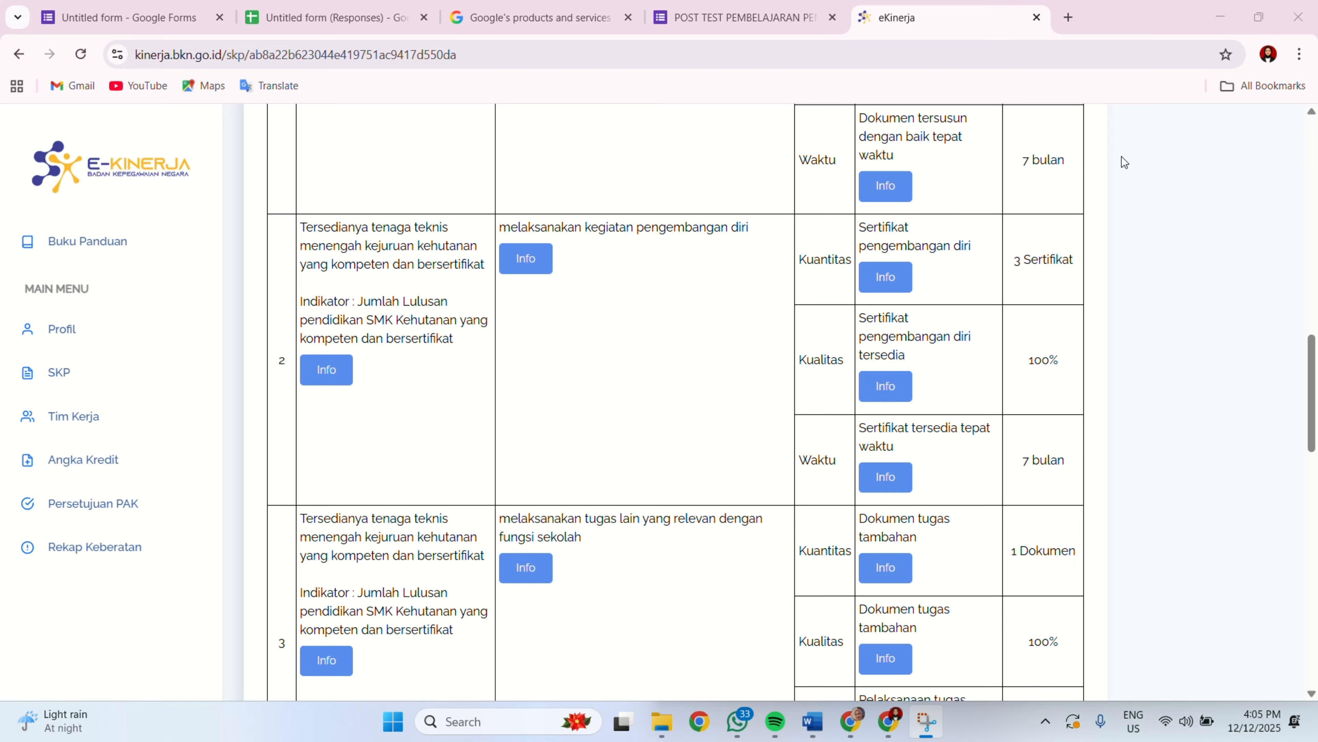
scroll(1121, 157, down, 3)
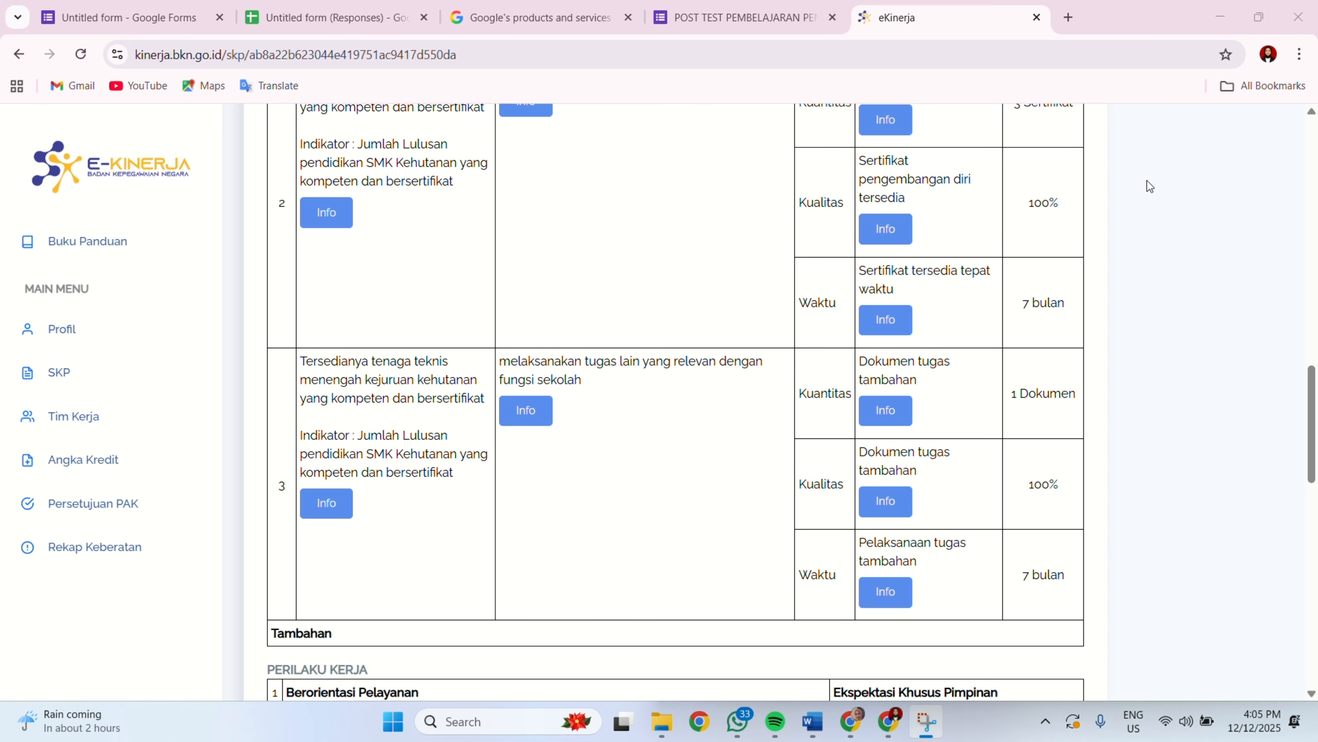
scroll(1157, 204, down, 3)
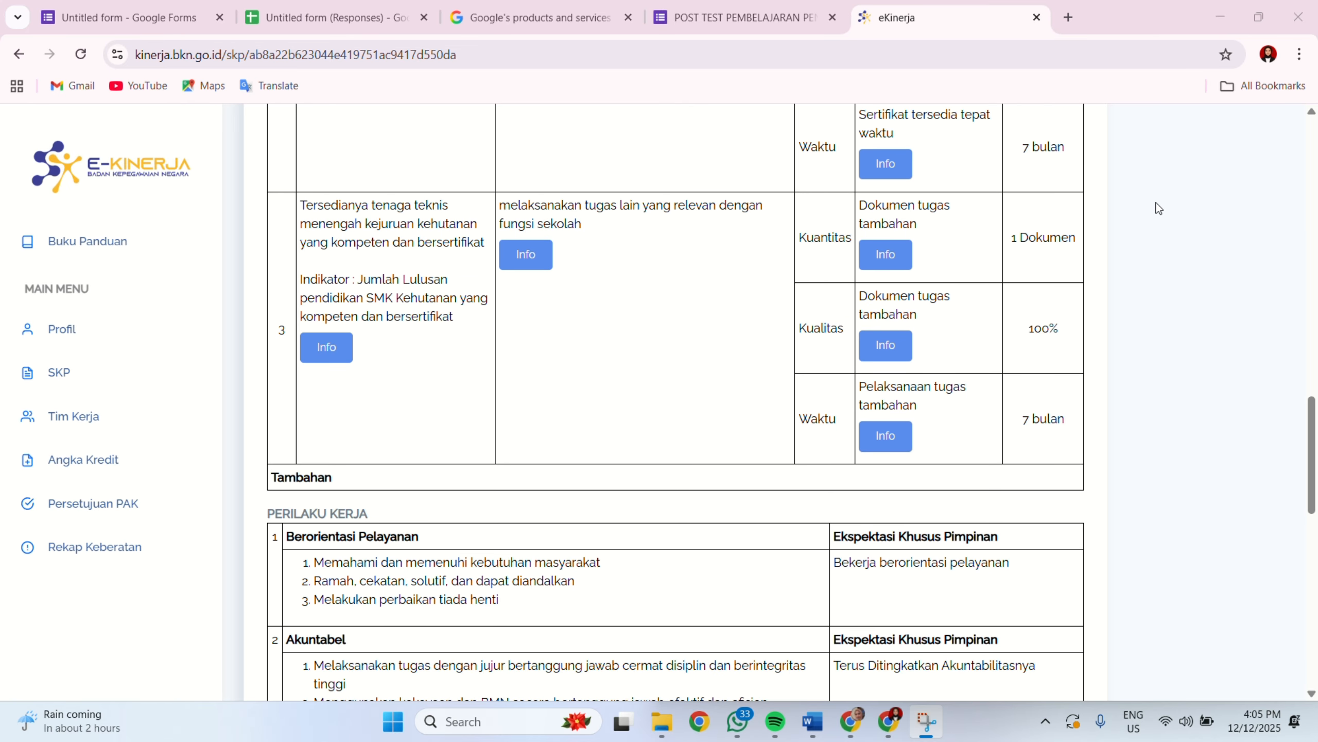
scroll(1158, 208, down, 1)
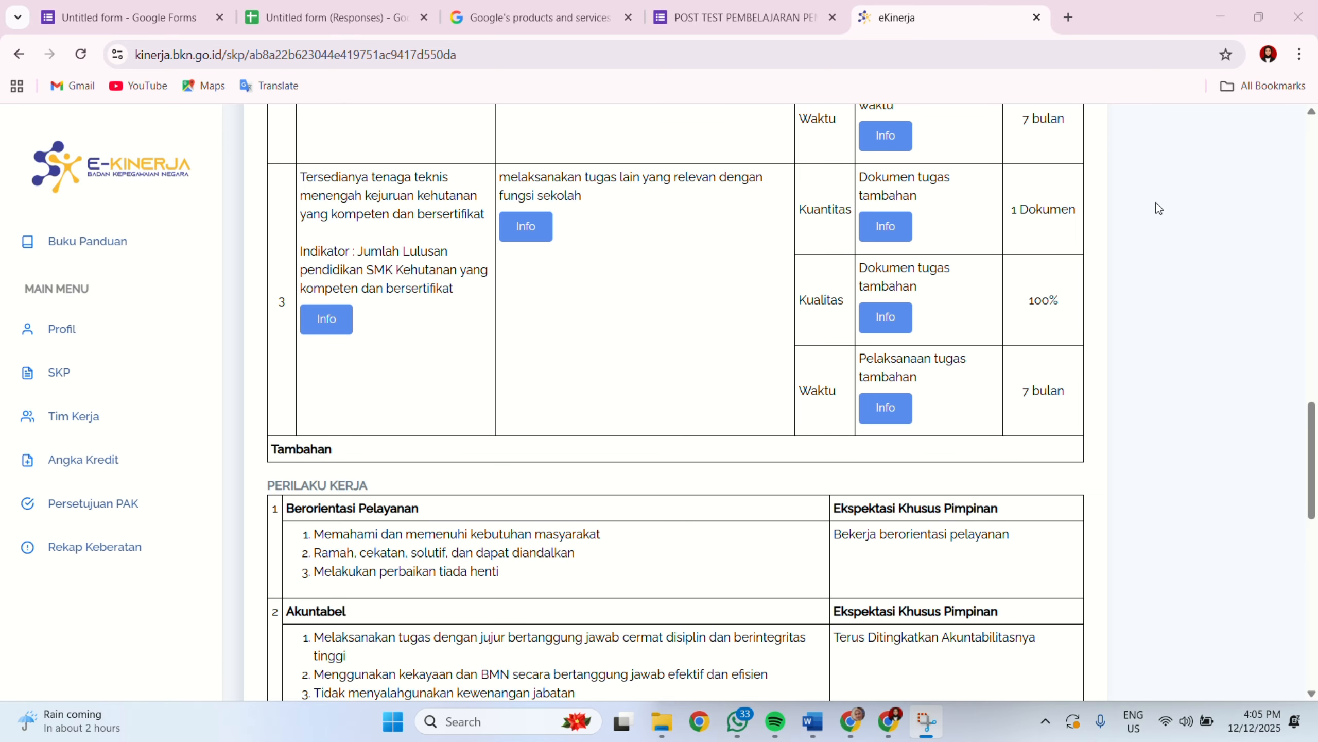
scroll(1157, 207, down, 1)
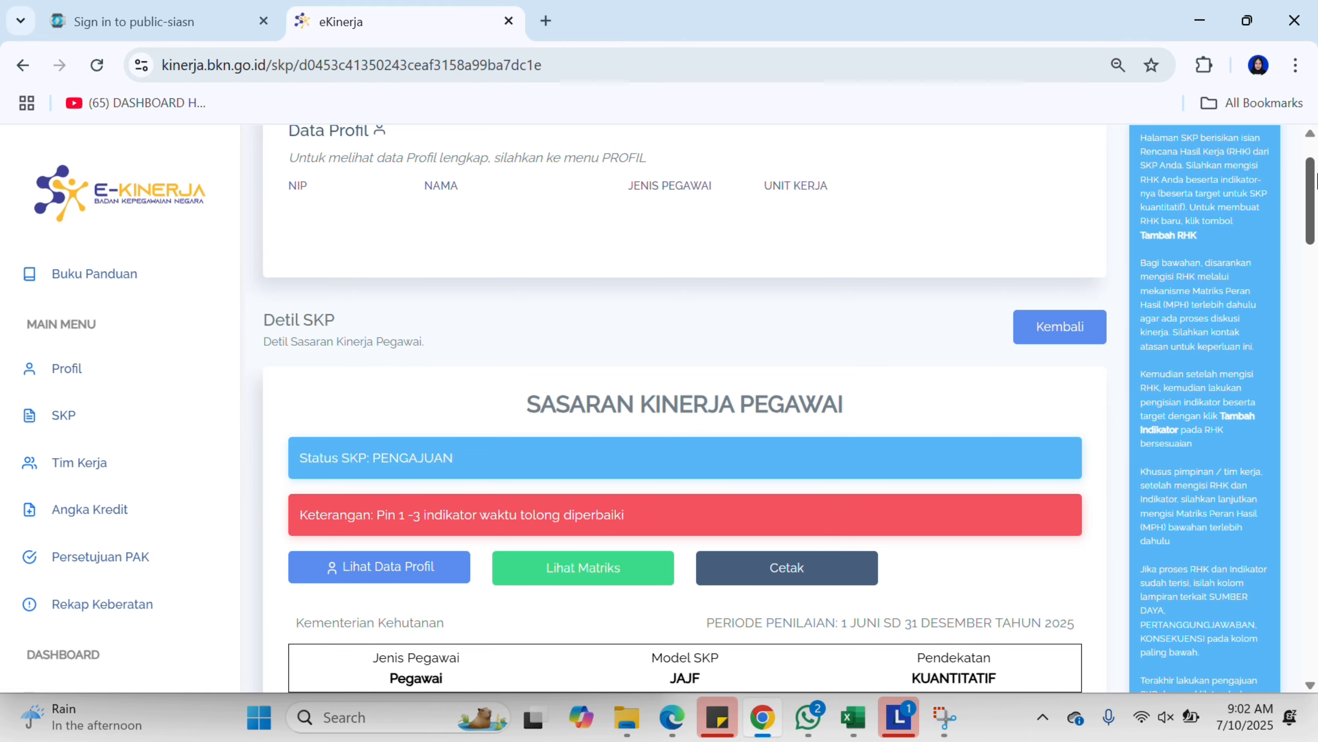
Step: Open the SKP list and check the approval status of the 1 Juni 2025 - 31 Desember 2025 period
click(91, 428)
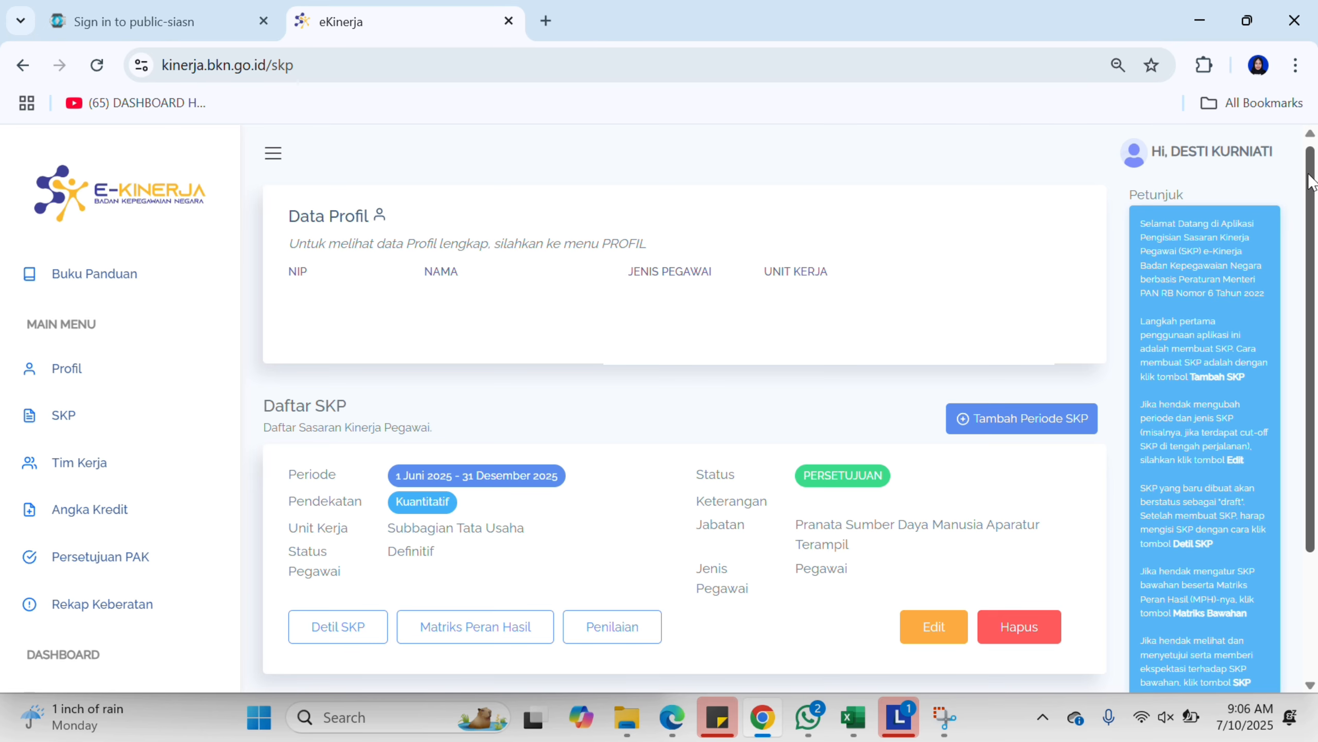
drag(1309, 177, 1309, 193)
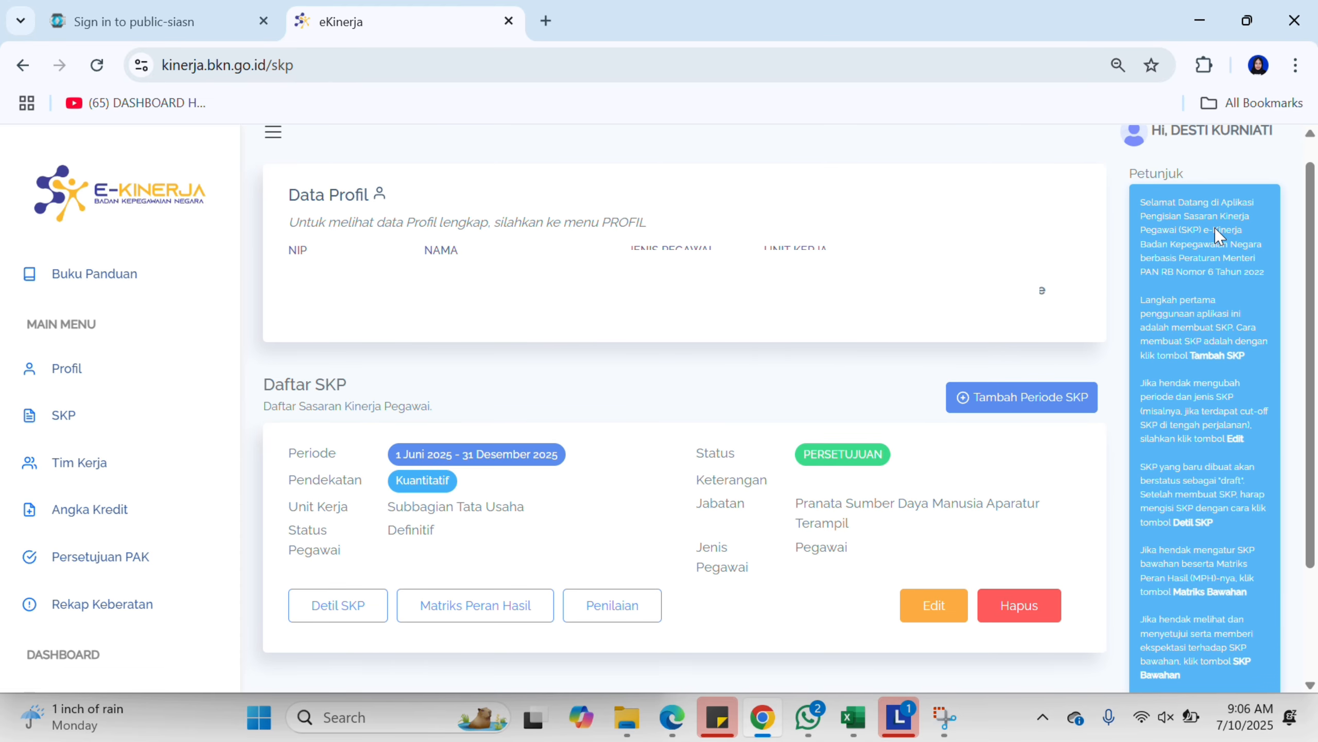
Step: Open the assessment page of the 1 Juni 2025 - 31 Desember 2025 SKP and add the 2025 Triwulan 2 assessment period
click(613, 605)
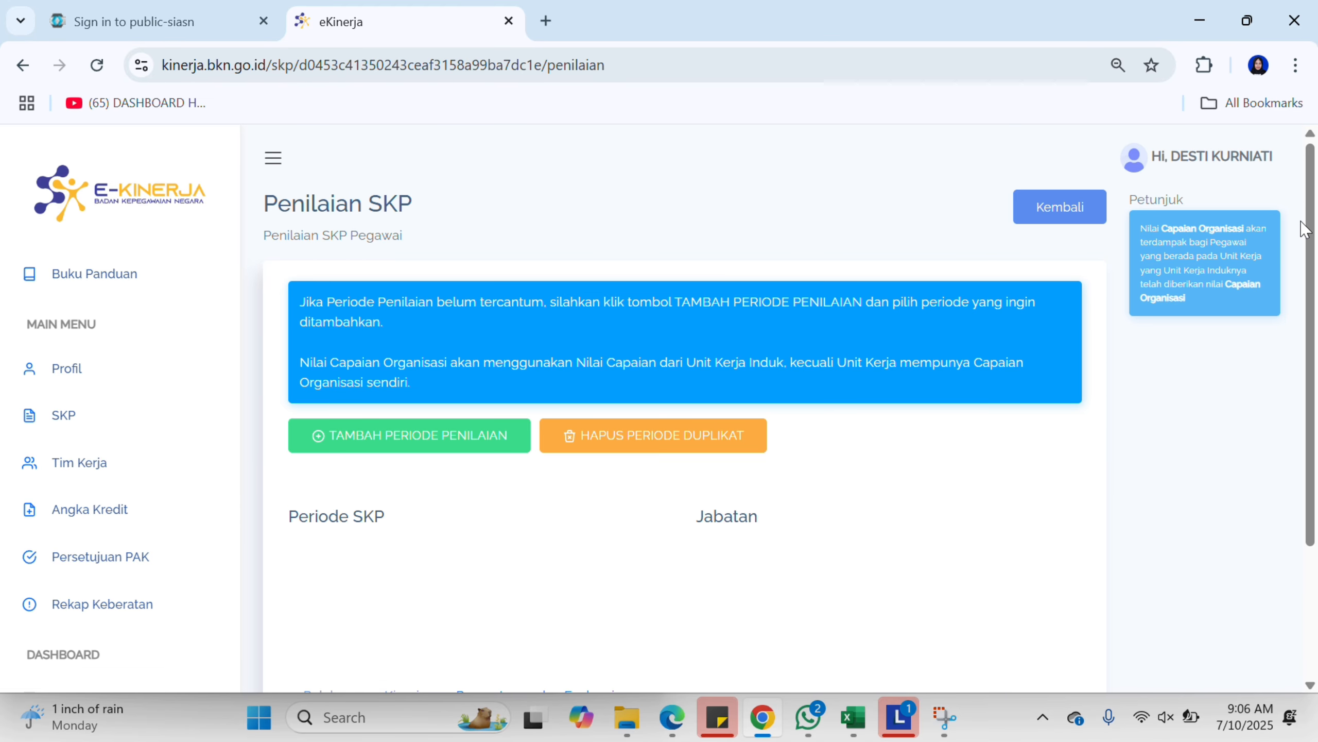
drag(1313, 228, 1315, 289)
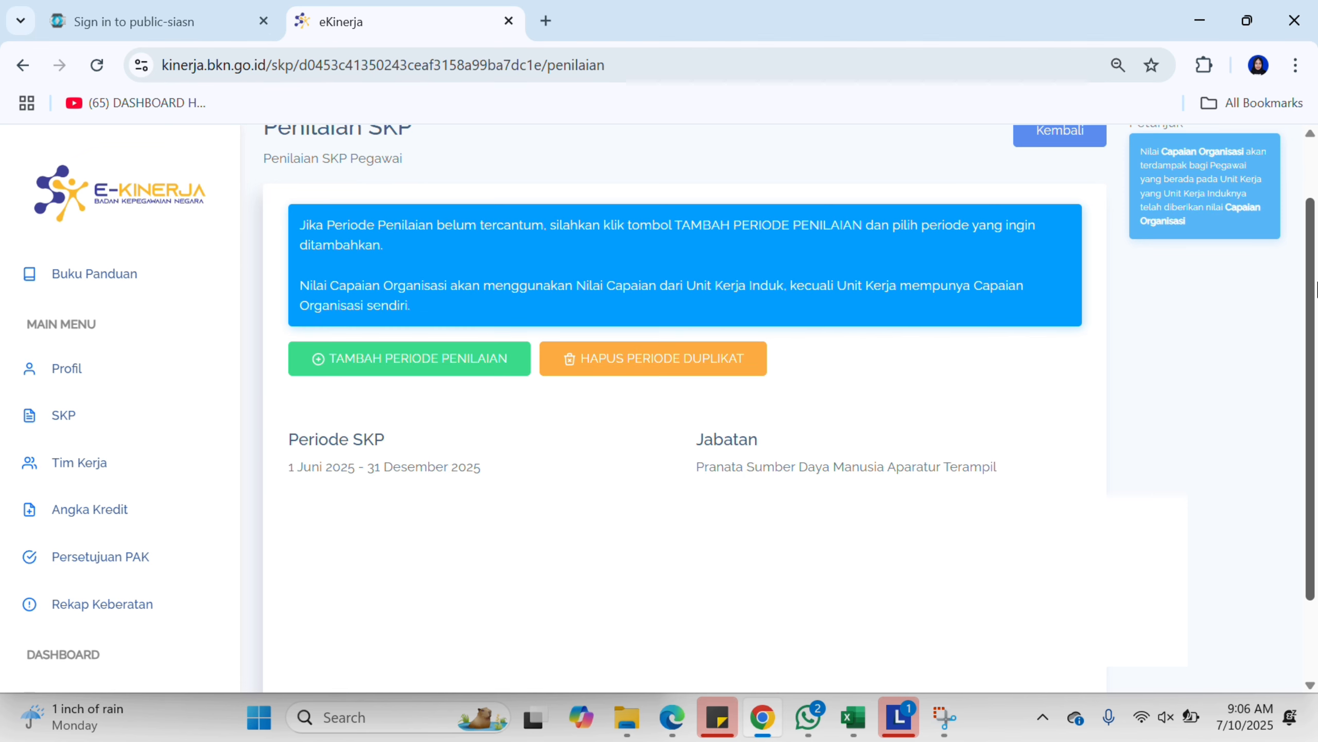
click(420, 368)
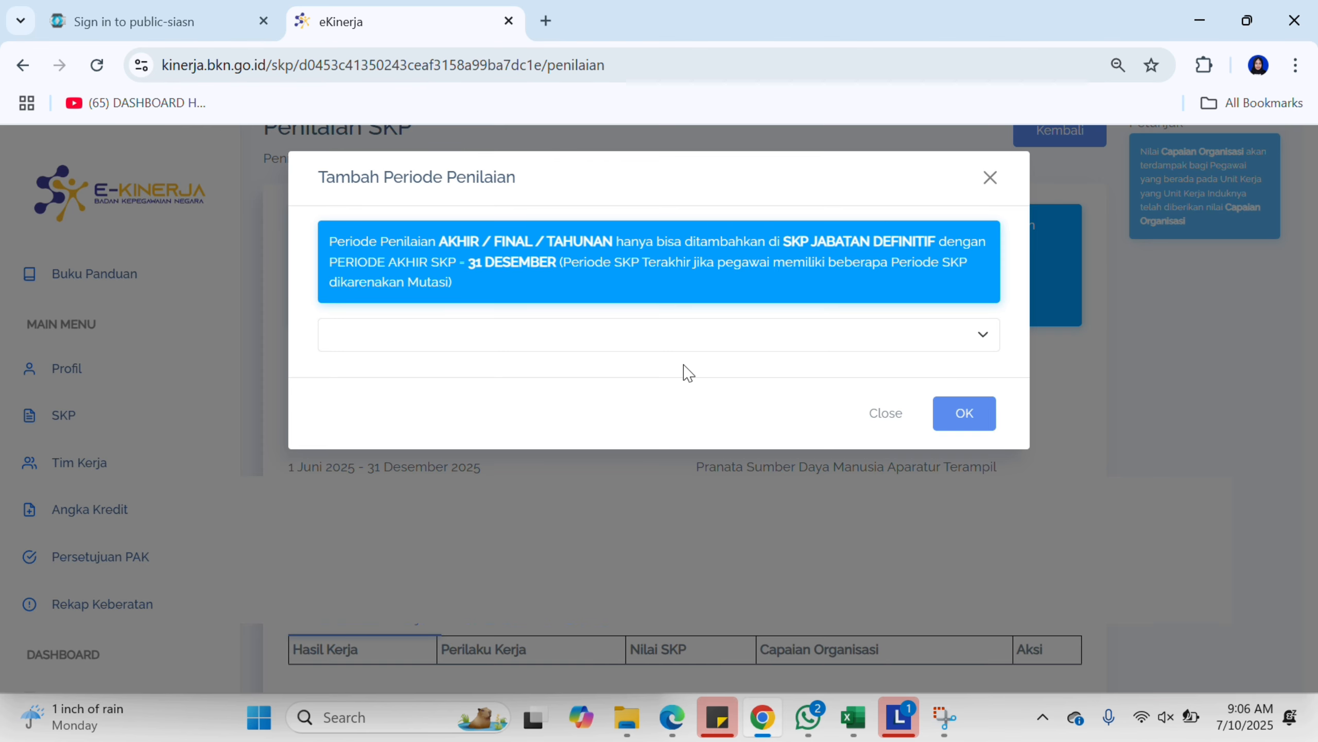
click(654, 338)
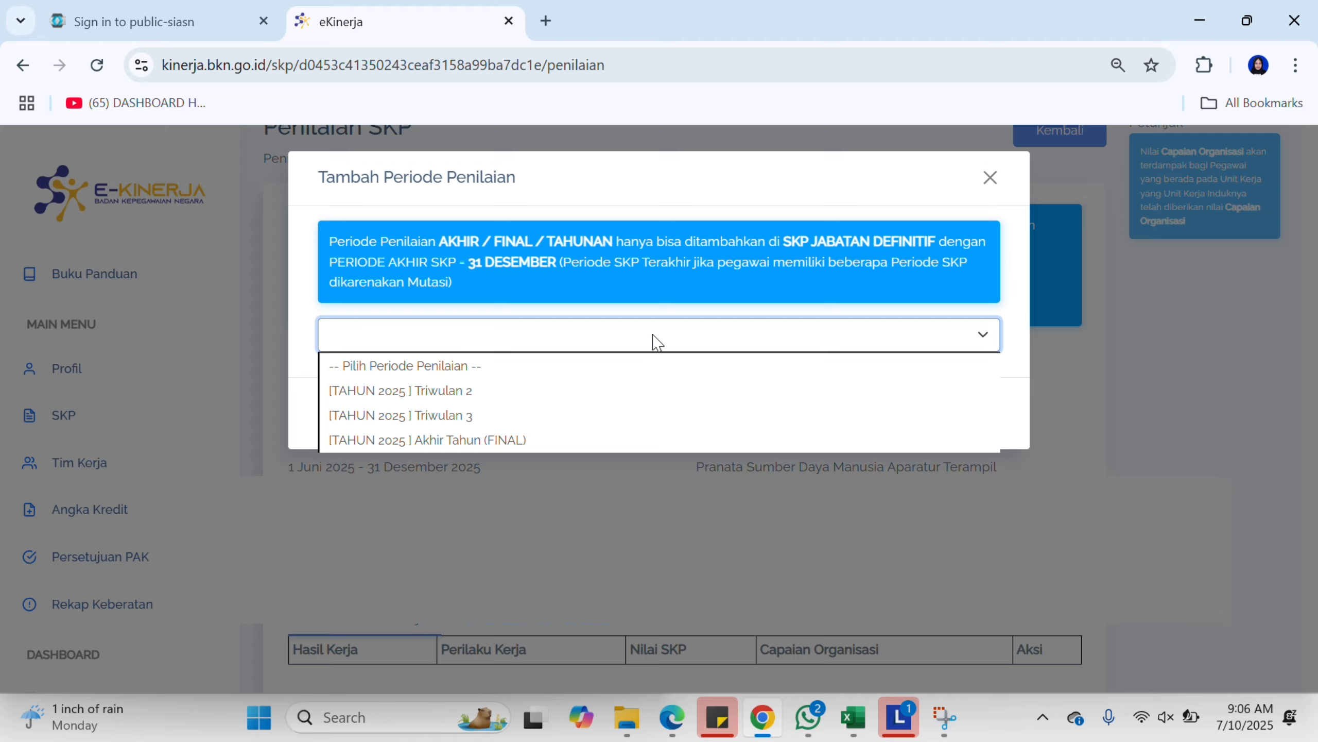
click(592, 392)
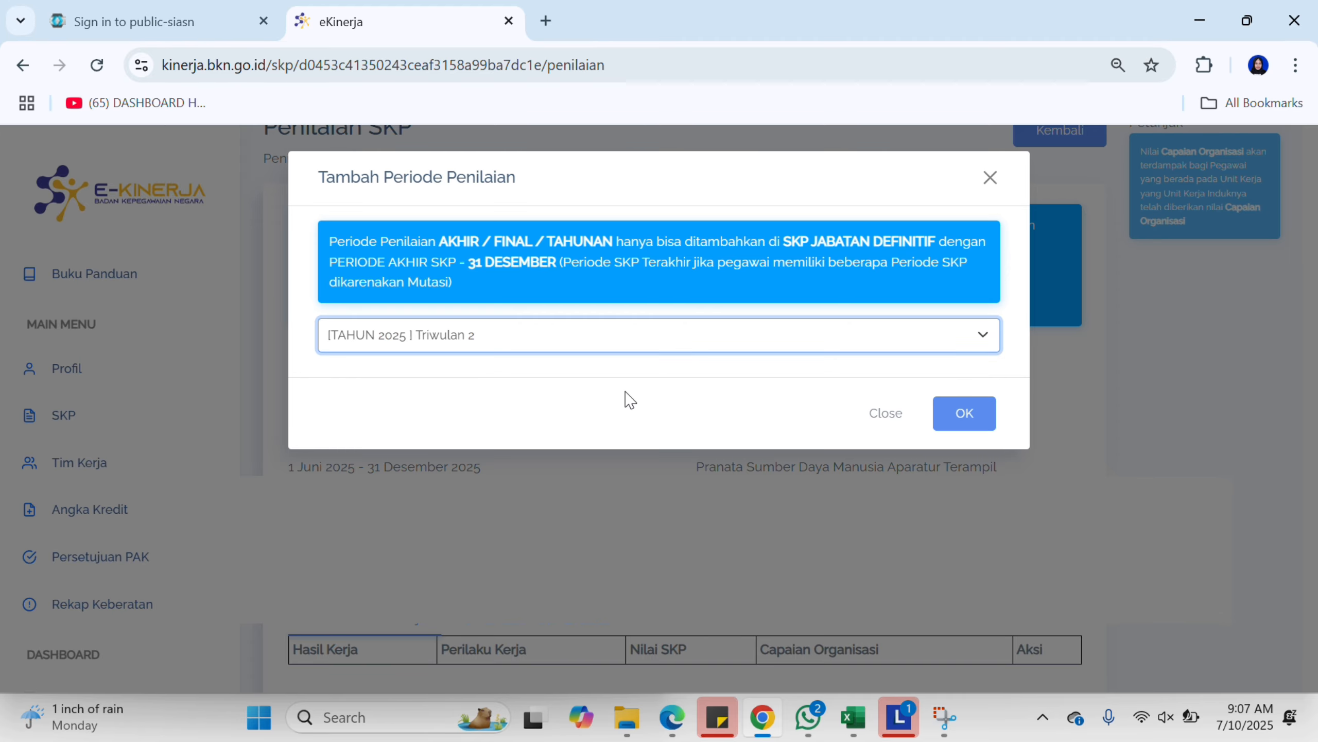
click(957, 415)
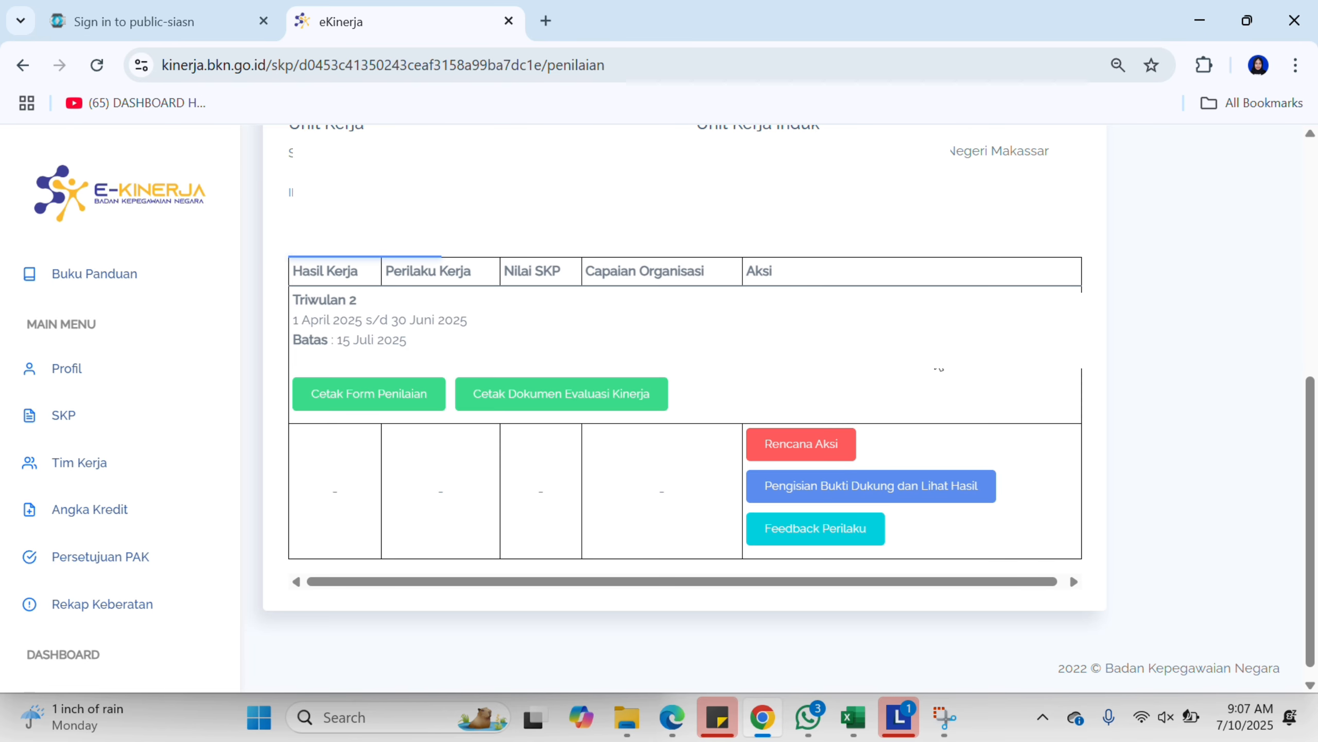
Step: Add the Triwulan 2 action plans "Proses cuti ASN" and "Pengelolaan Administrasi Kepegawaian" to their RHKs, each with target 1 Dokumen
click(805, 445)
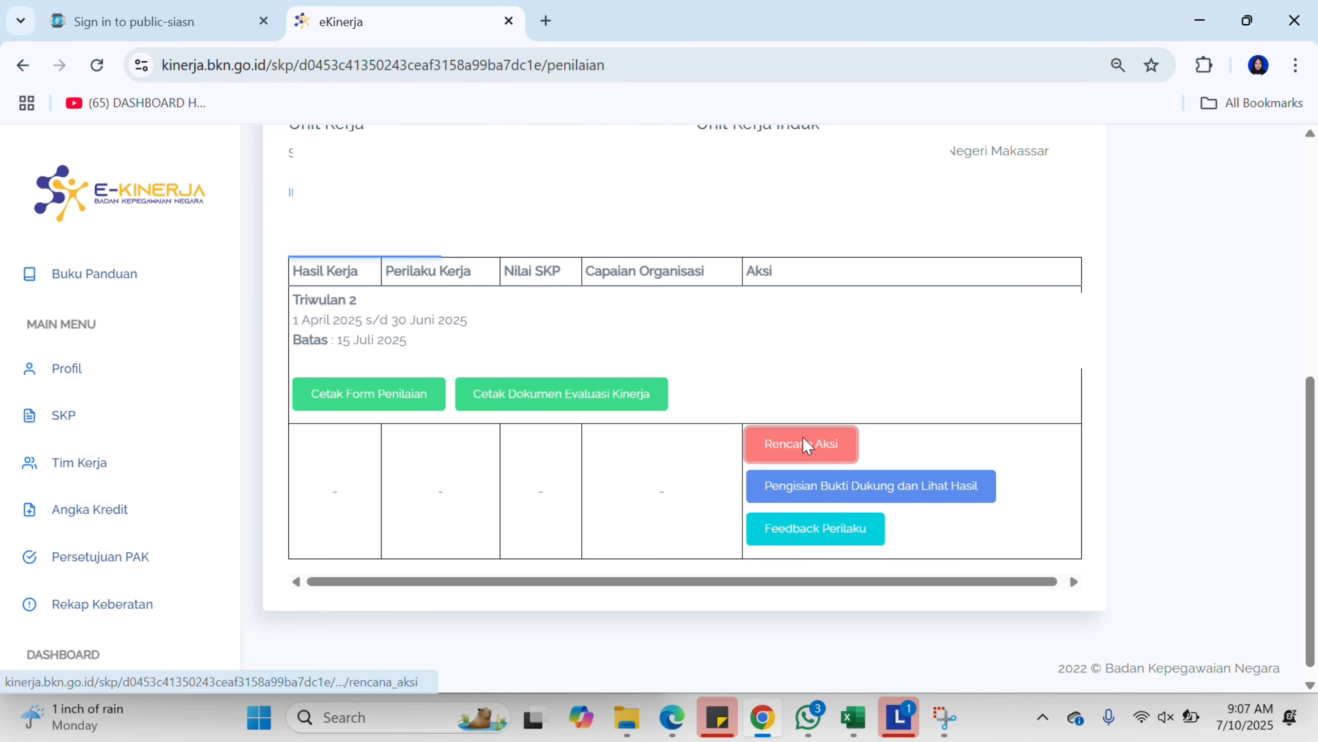
click(984, 315)
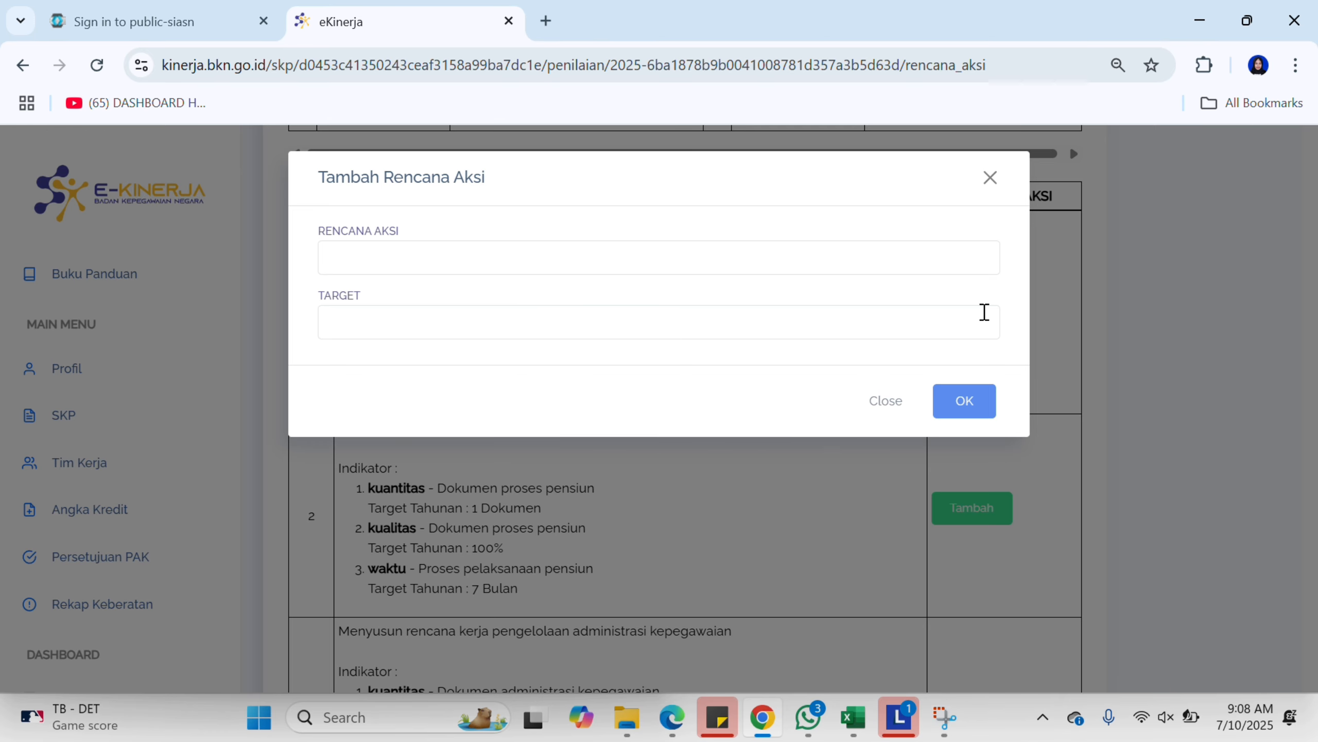
click(614, 245)
text(Prose)
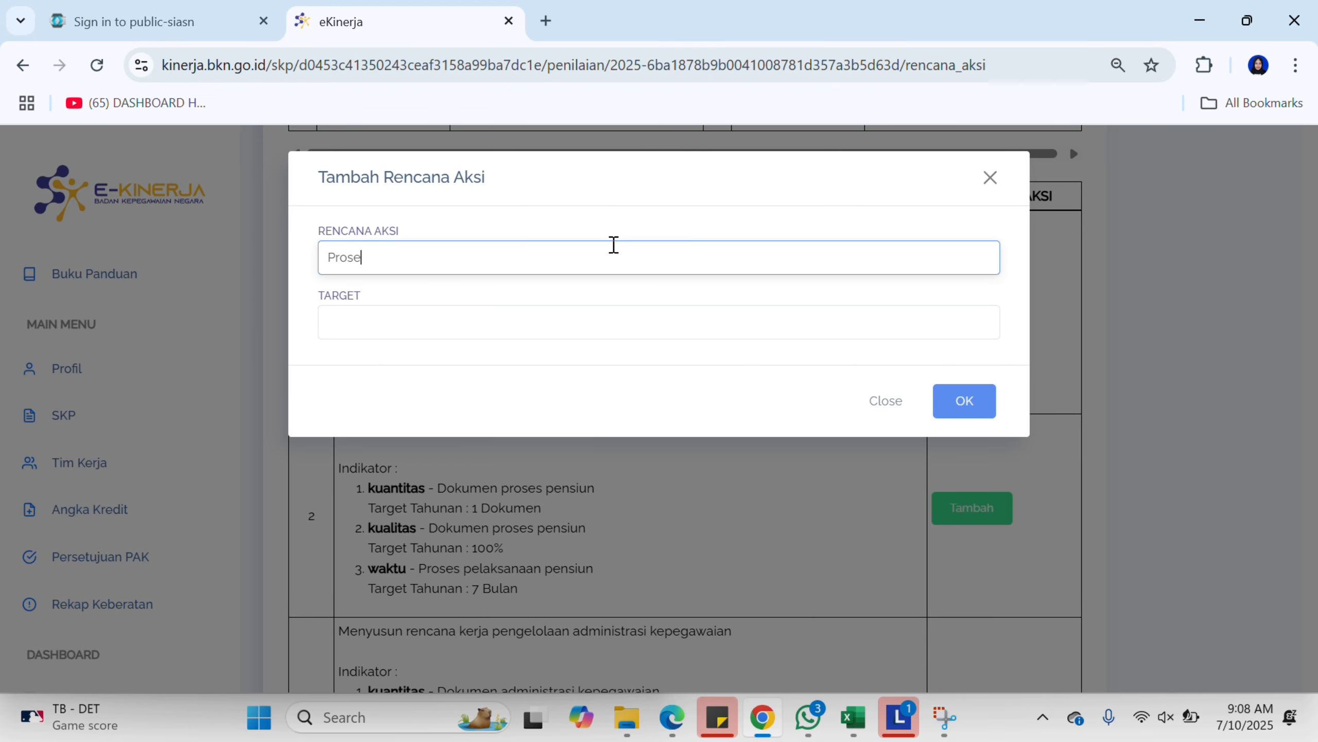
text(s cuti ASN)
click(578, 327)
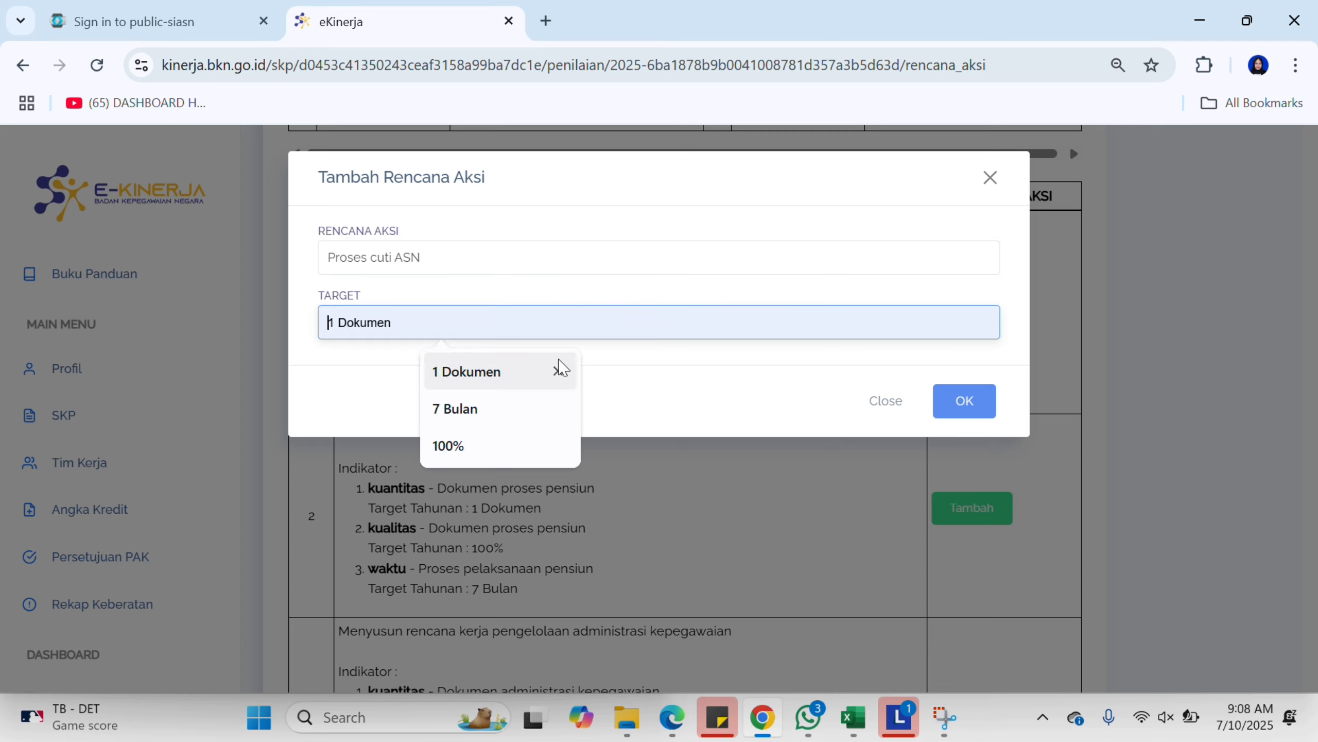
click(550, 371)
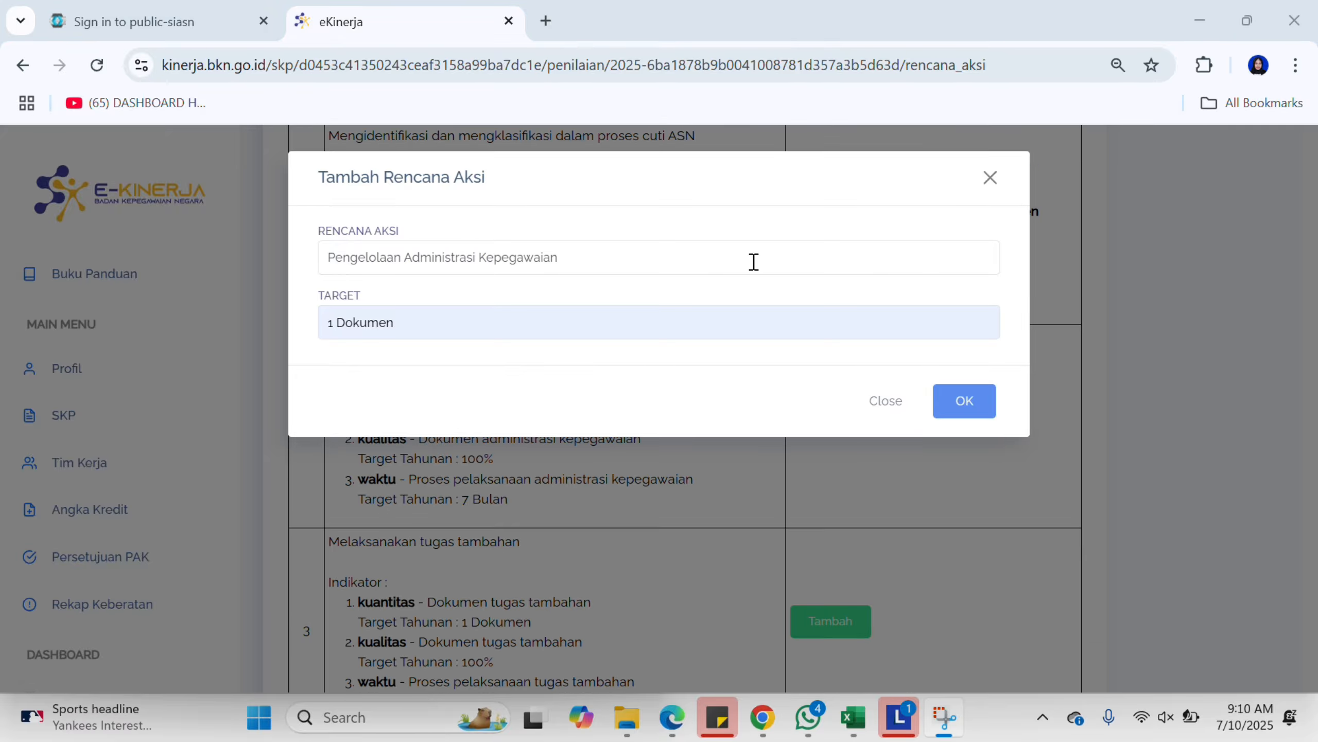
click(965, 397)
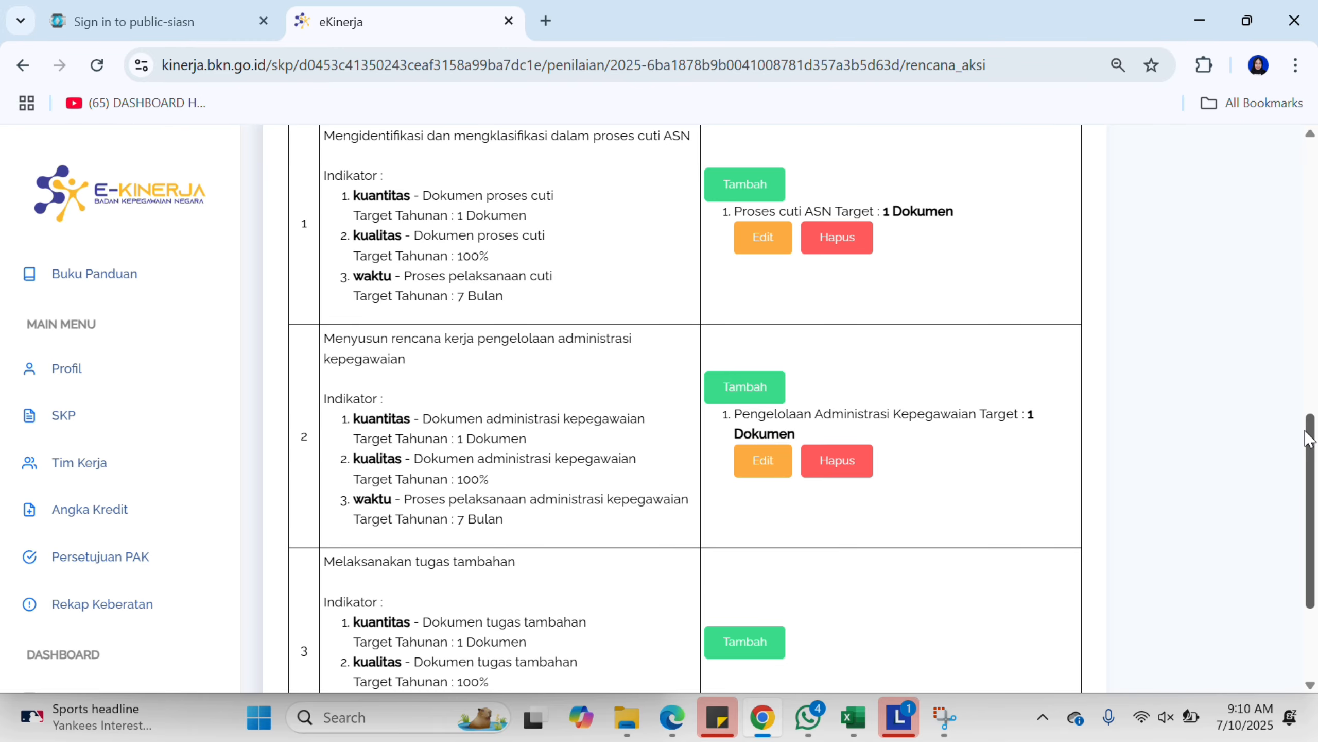
Step: Add the action plan "Pelaksanaan tugas tambahan" with target 1 Dokumen to the additional-task RHK
drag(1309, 437, 1315, 487)
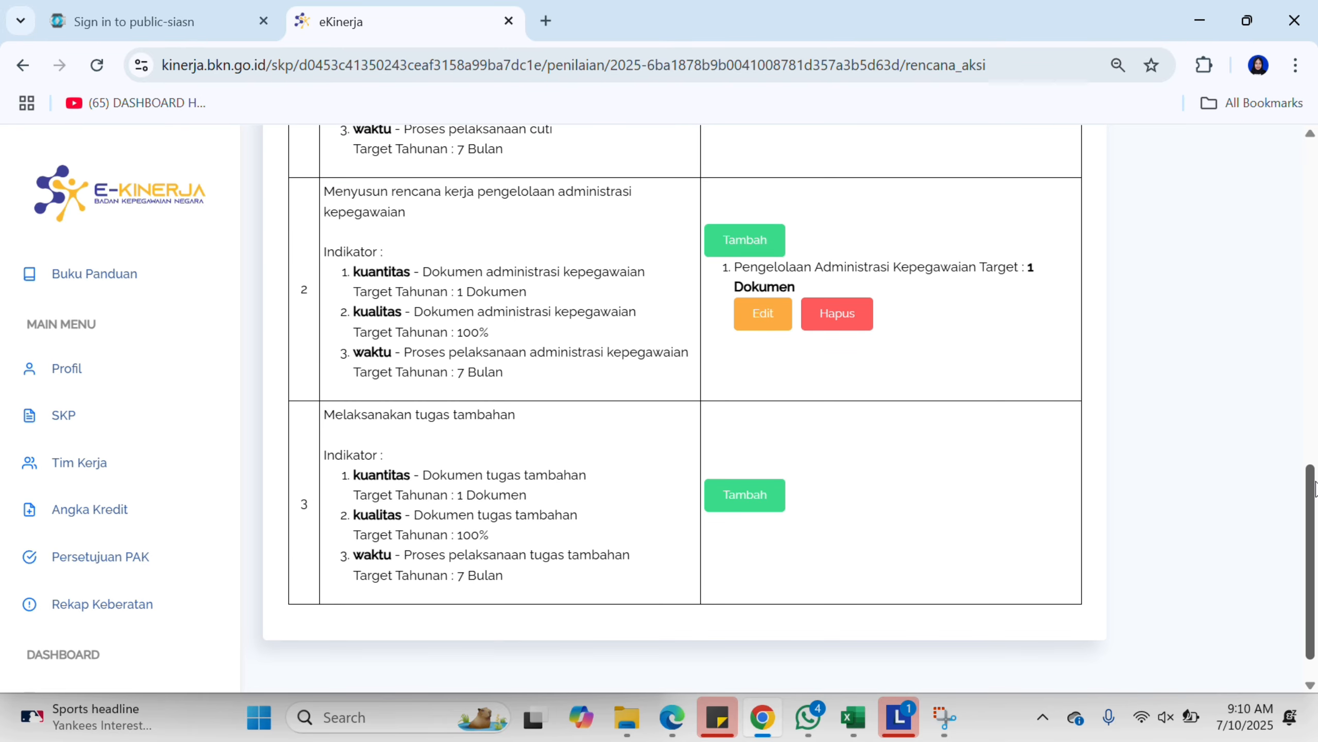
click(760, 498)
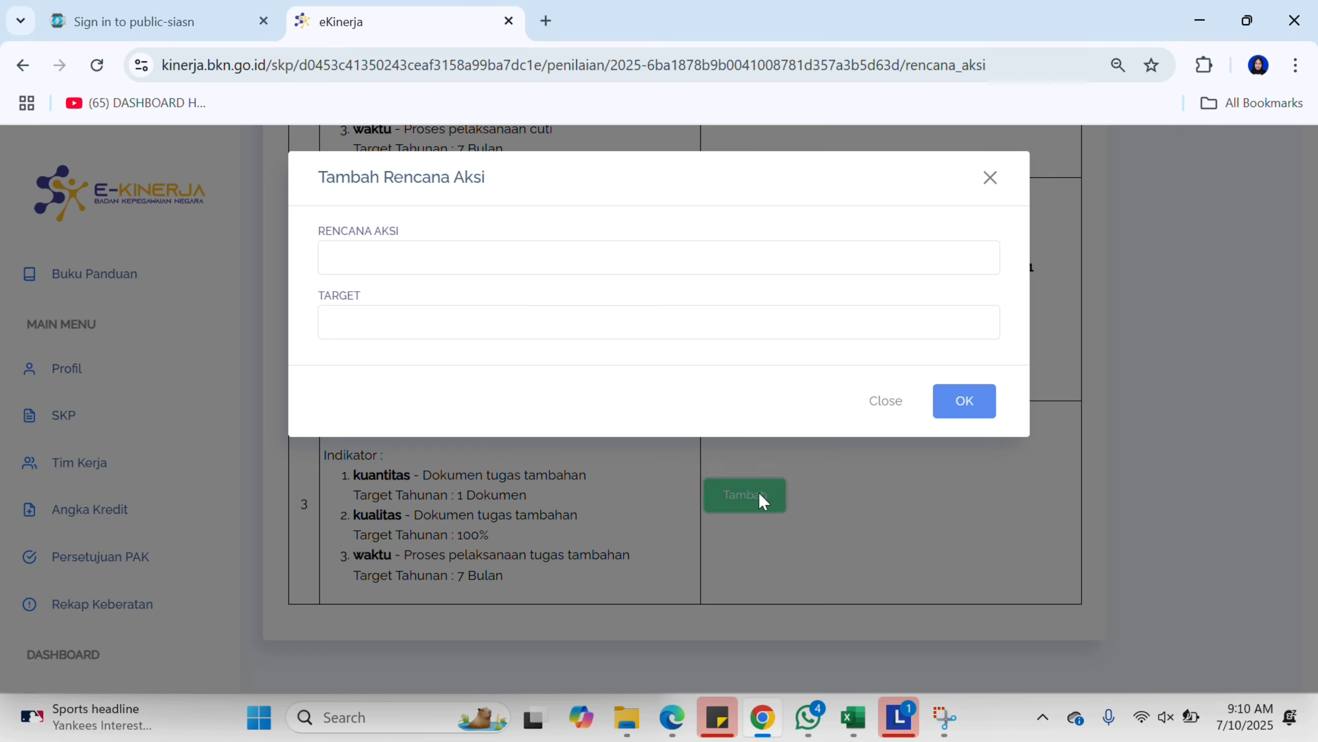
click(470, 266)
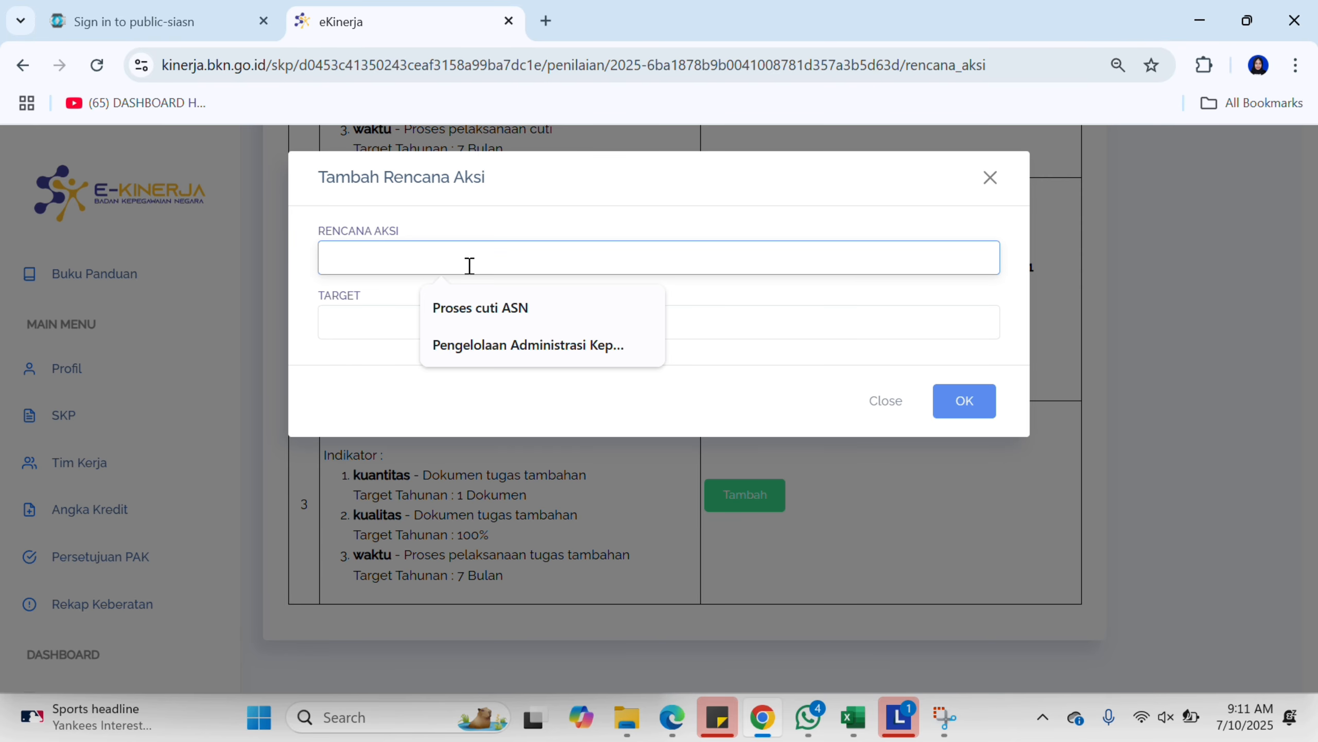
text(Pelaksanaan Tu)
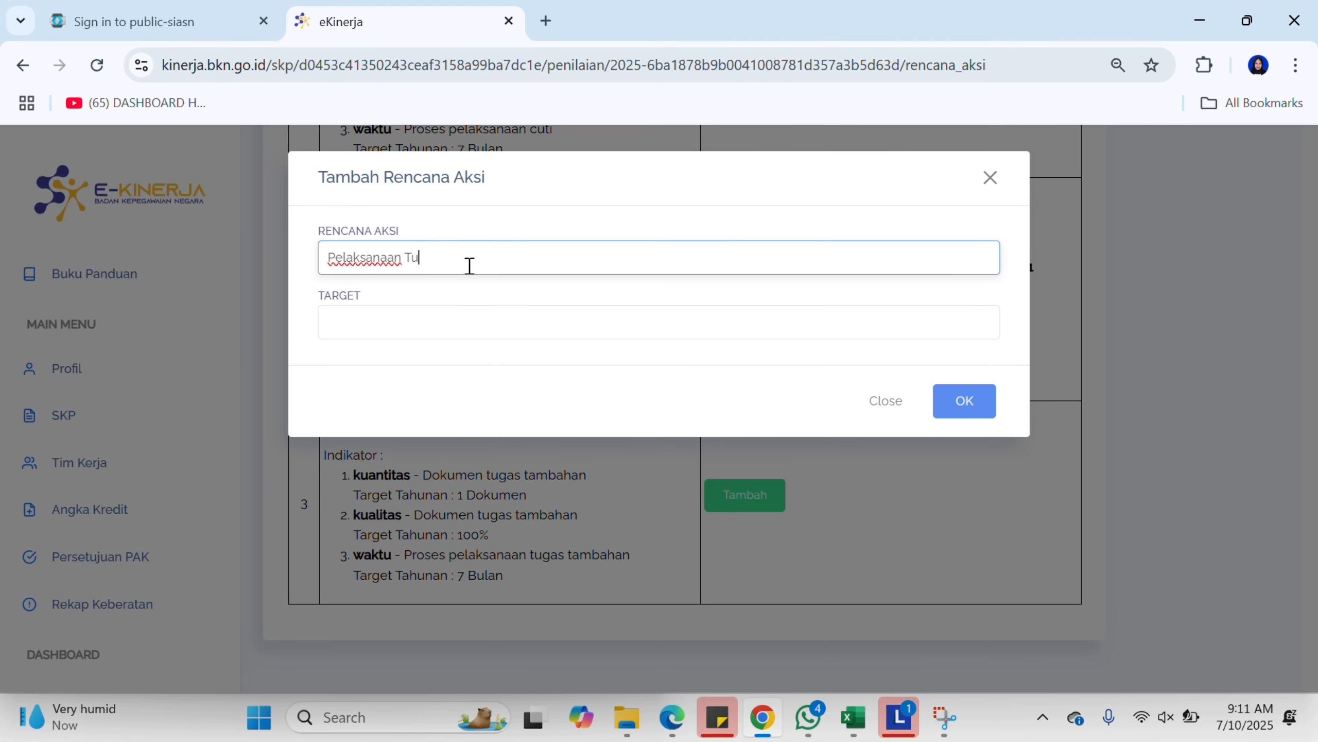
key(BackSpace)
key(BackSpace)
text(tugas tambahan)
click(460, 325)
click(462, 378)
click(980, 422)
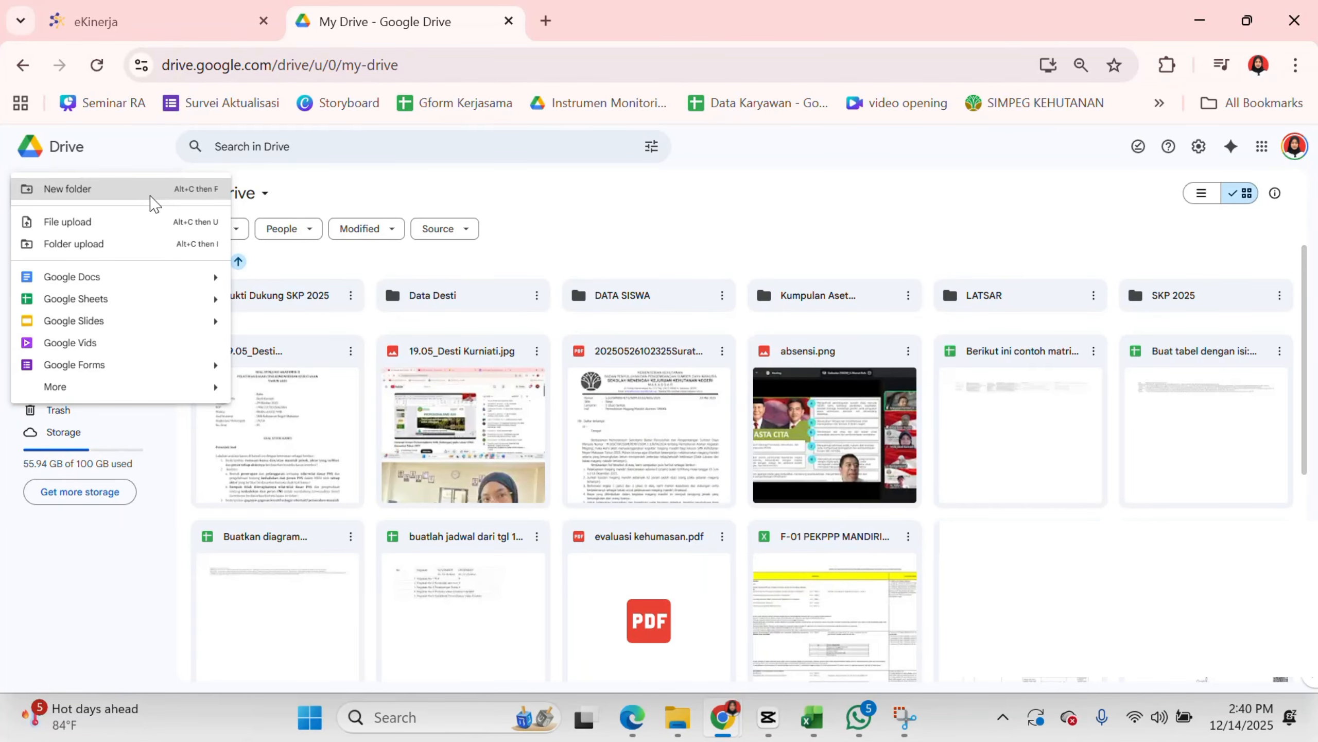
Step: Create a folder named "Bukti Dukung SKP 2025" in My Drive on Google Drive
click(153, 200)
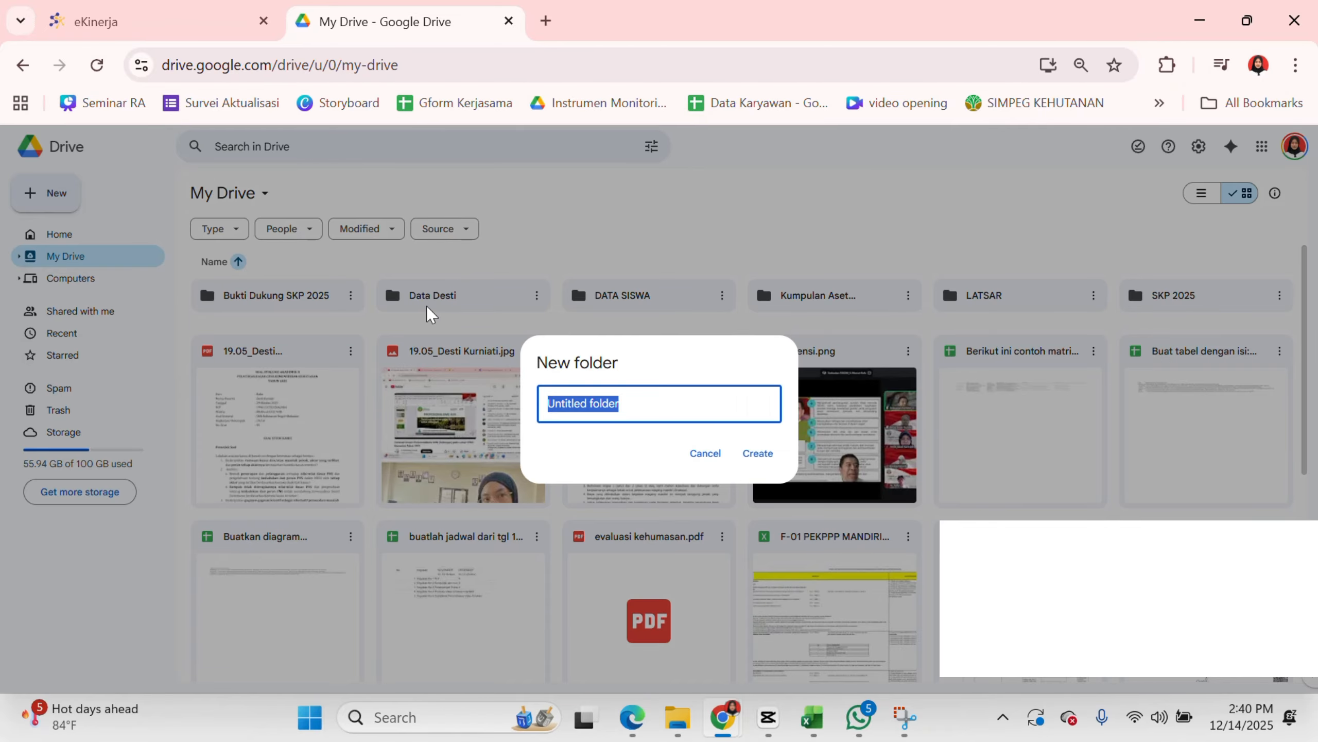
text(Buk)
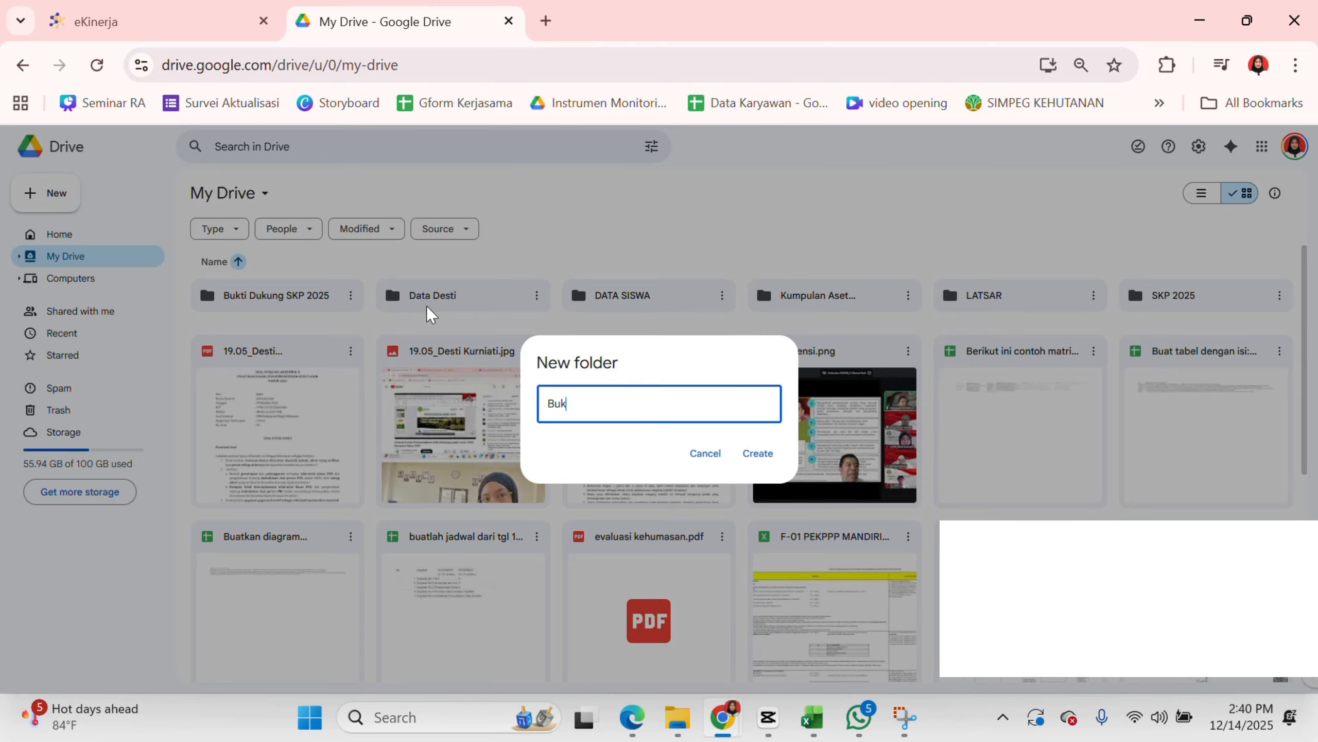
text(ti Dukung SKP 2025)
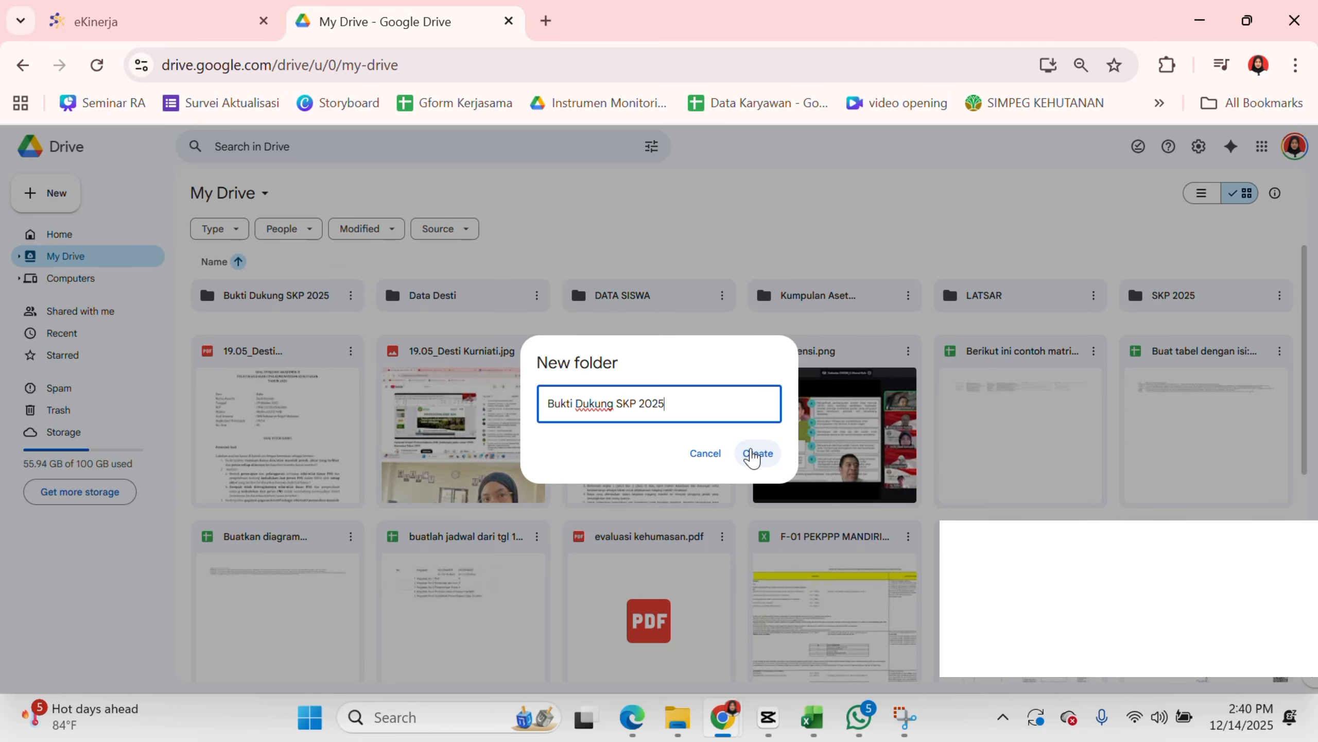
click(755, 460)
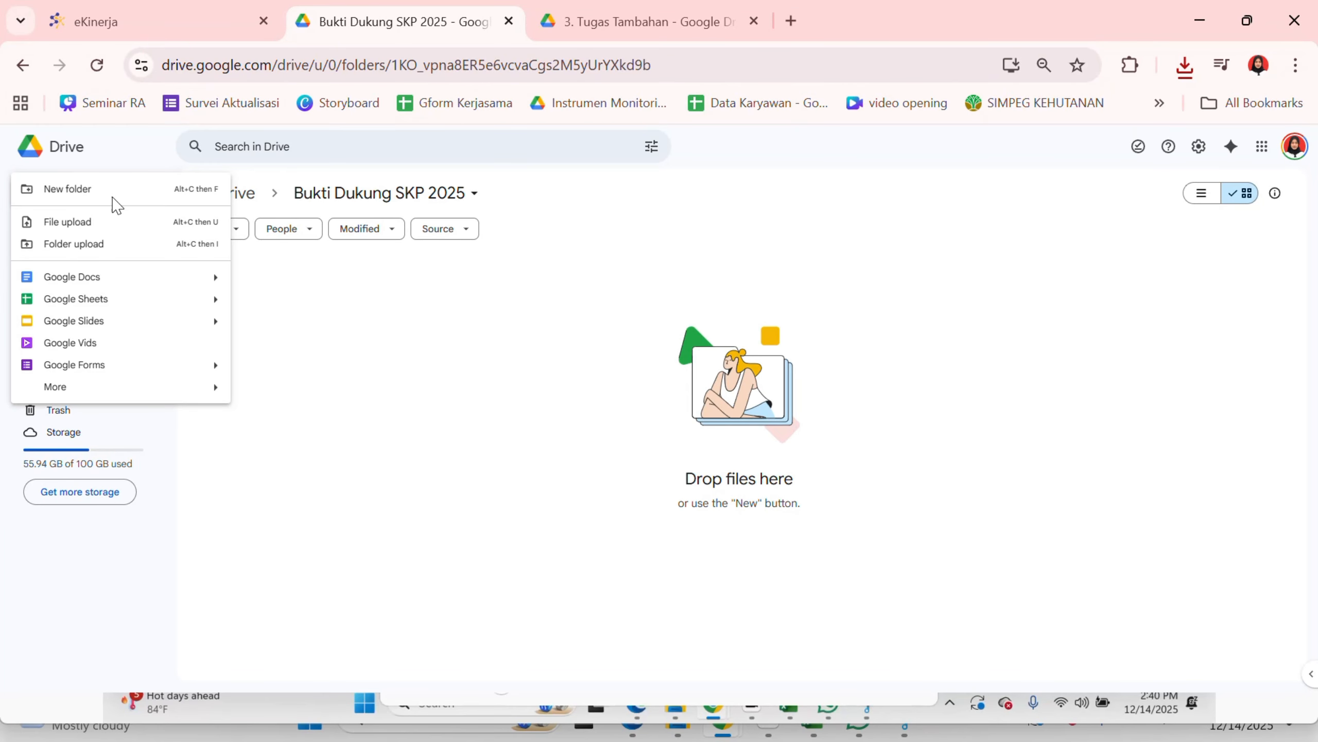
Step: Create a subfolder named "1. Proses Cuti" inside the Bukti Dukung SKP 2025 folder
click(114, 198)
text(1. Proses )
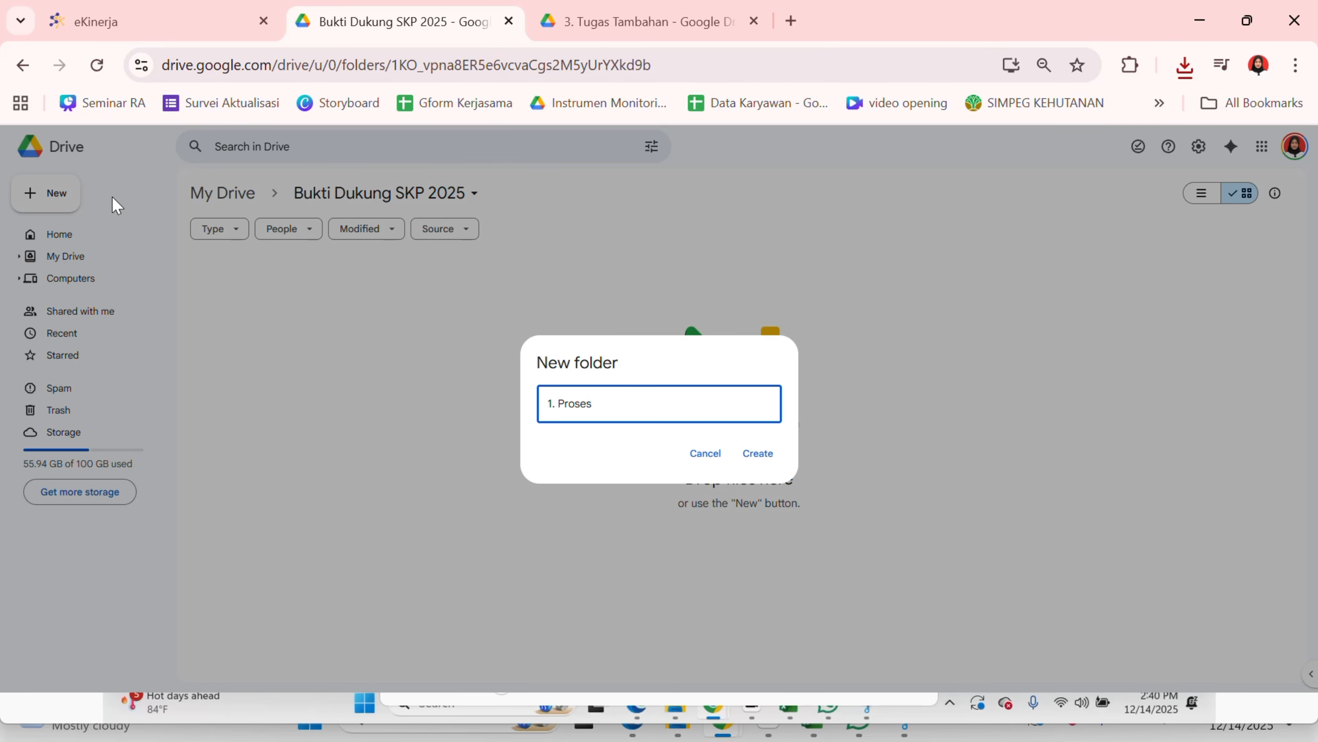
text(Cuti)
click(758, 454)
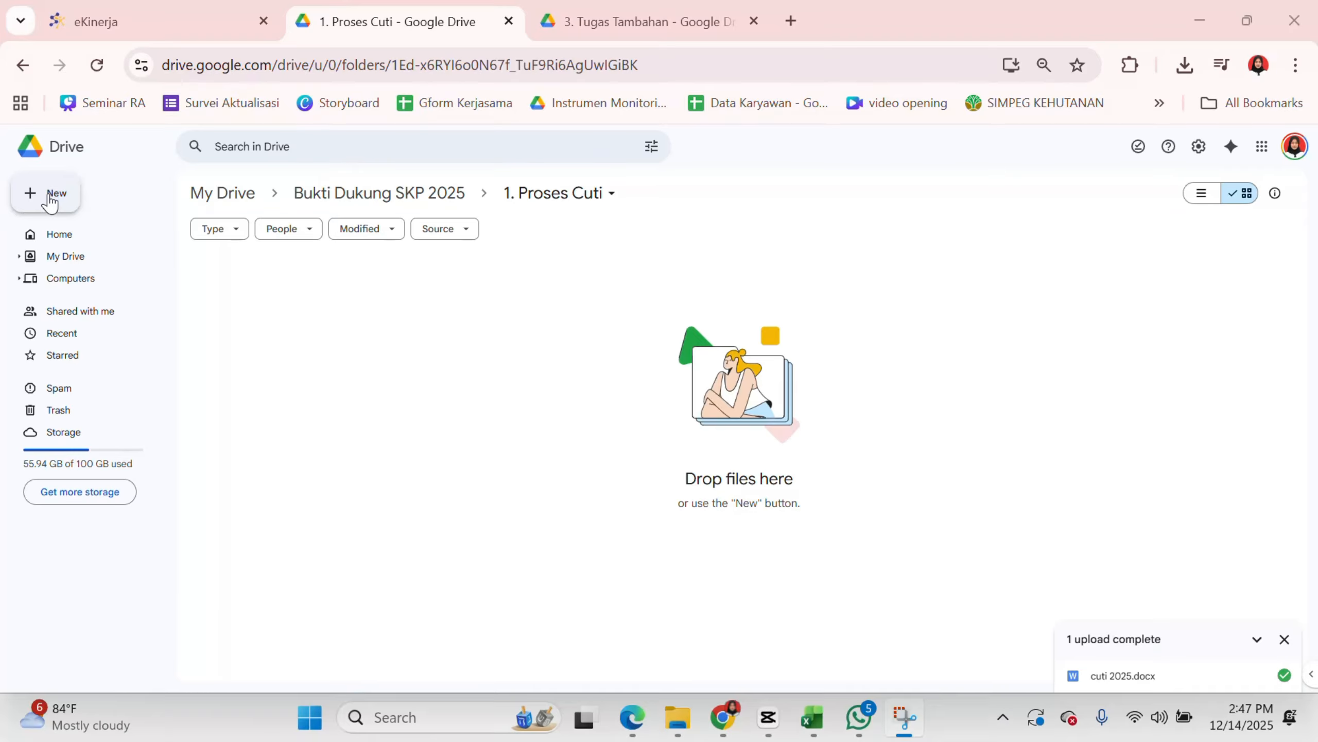
Step: Upload the Word file "cuti 2025" from Downloads into the 1. Proses Cuti folder
click(47, 201)
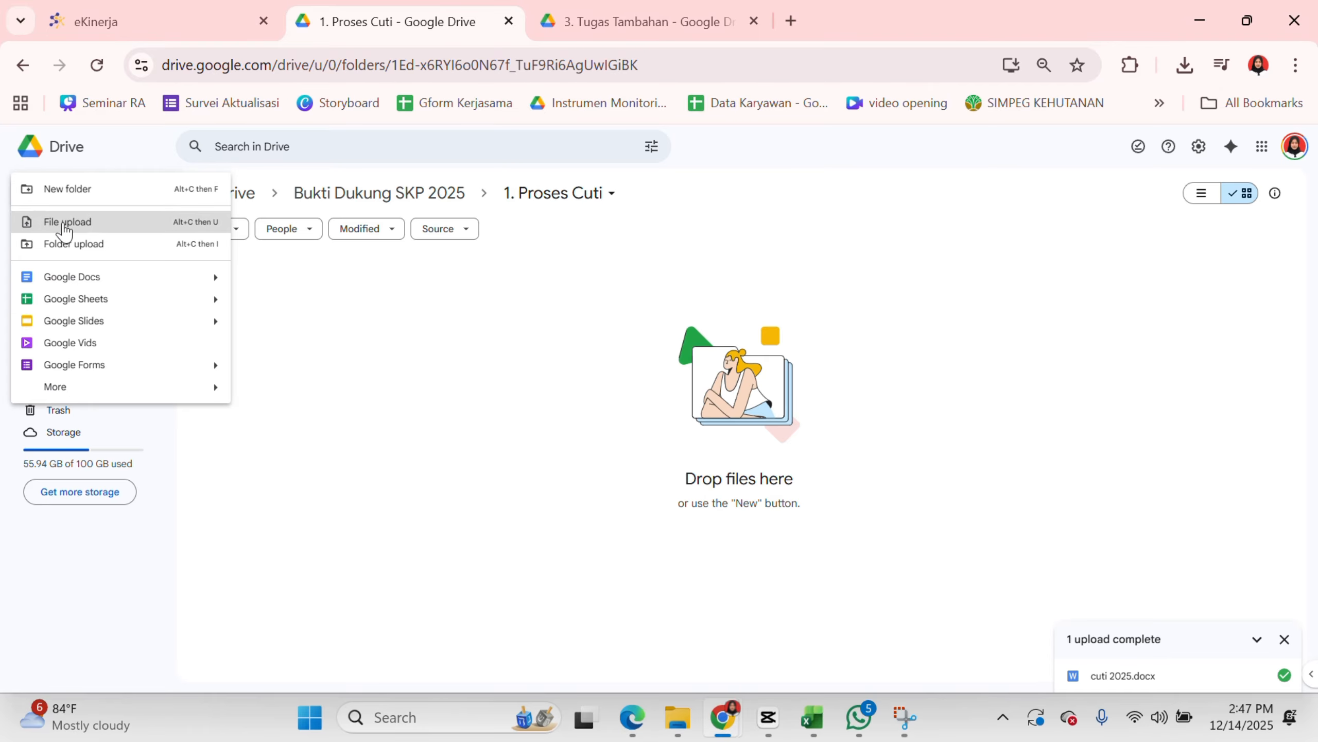
click(65, 227)
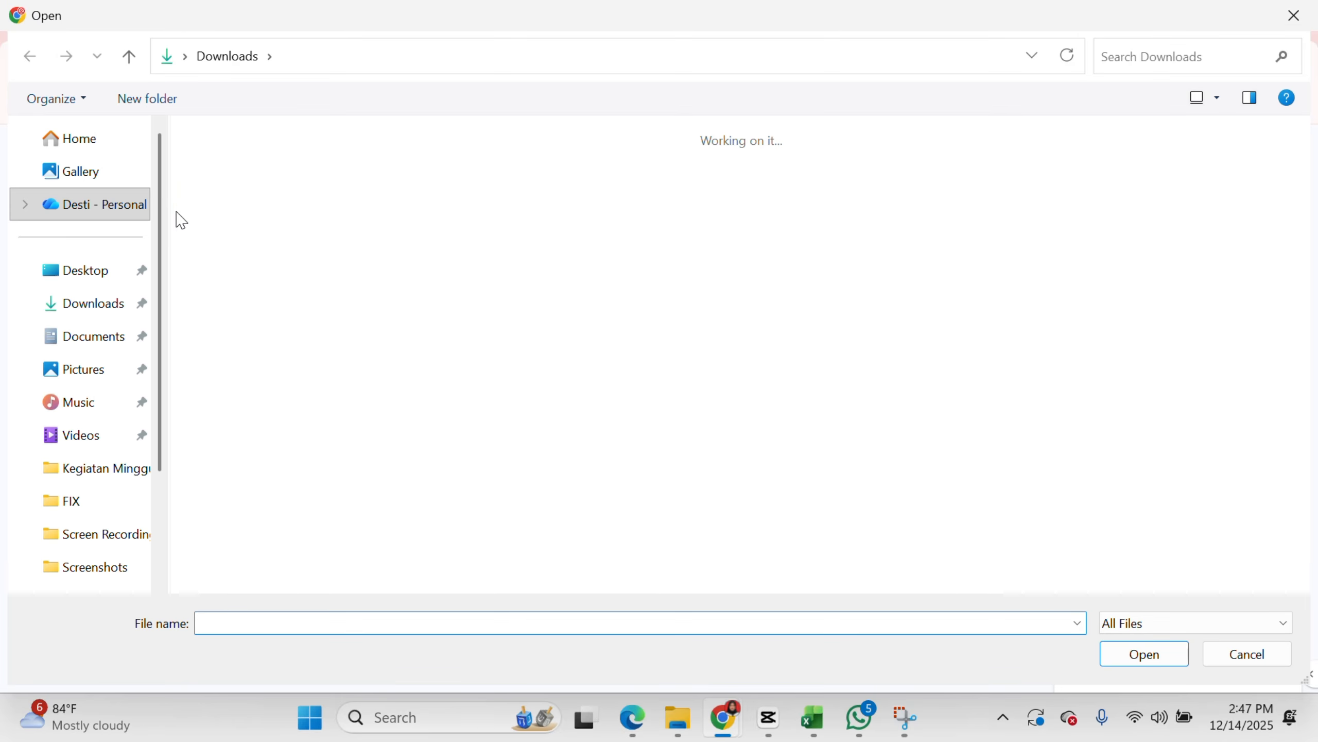
click(342, 238)
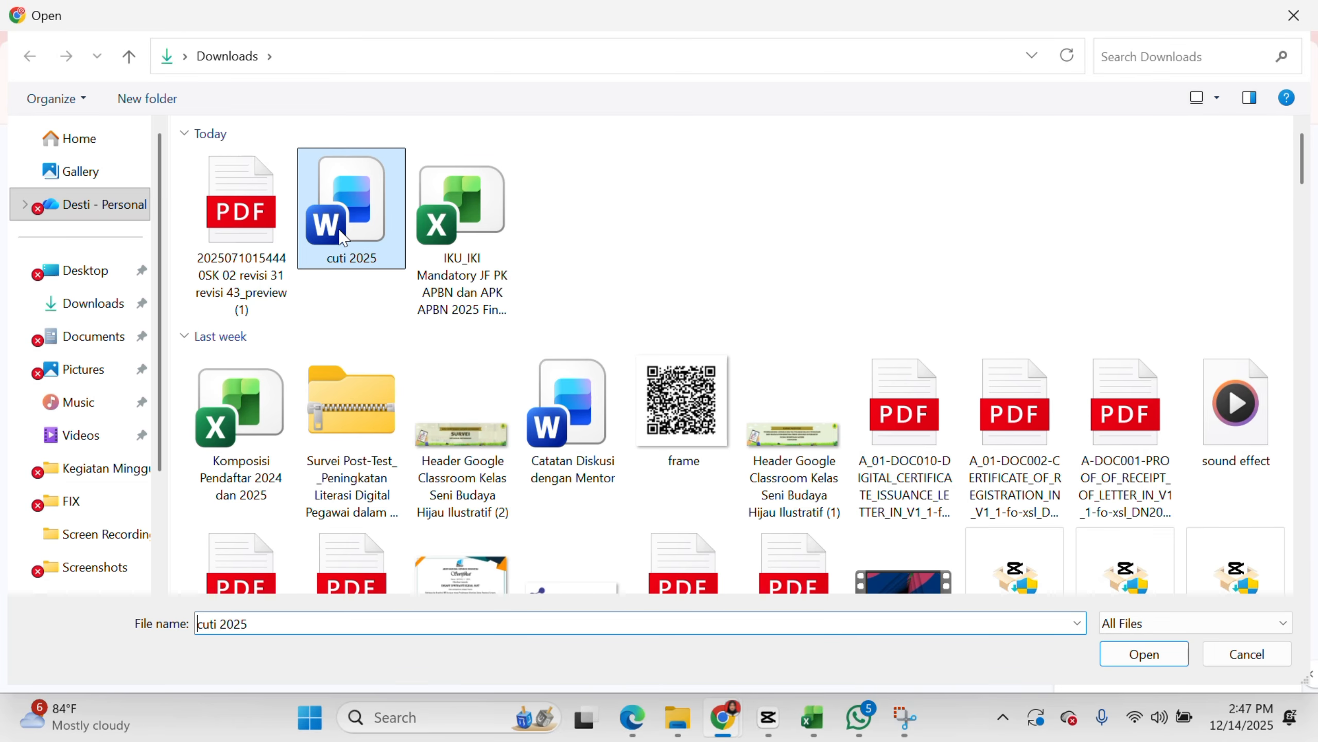
double_click(342, 238)
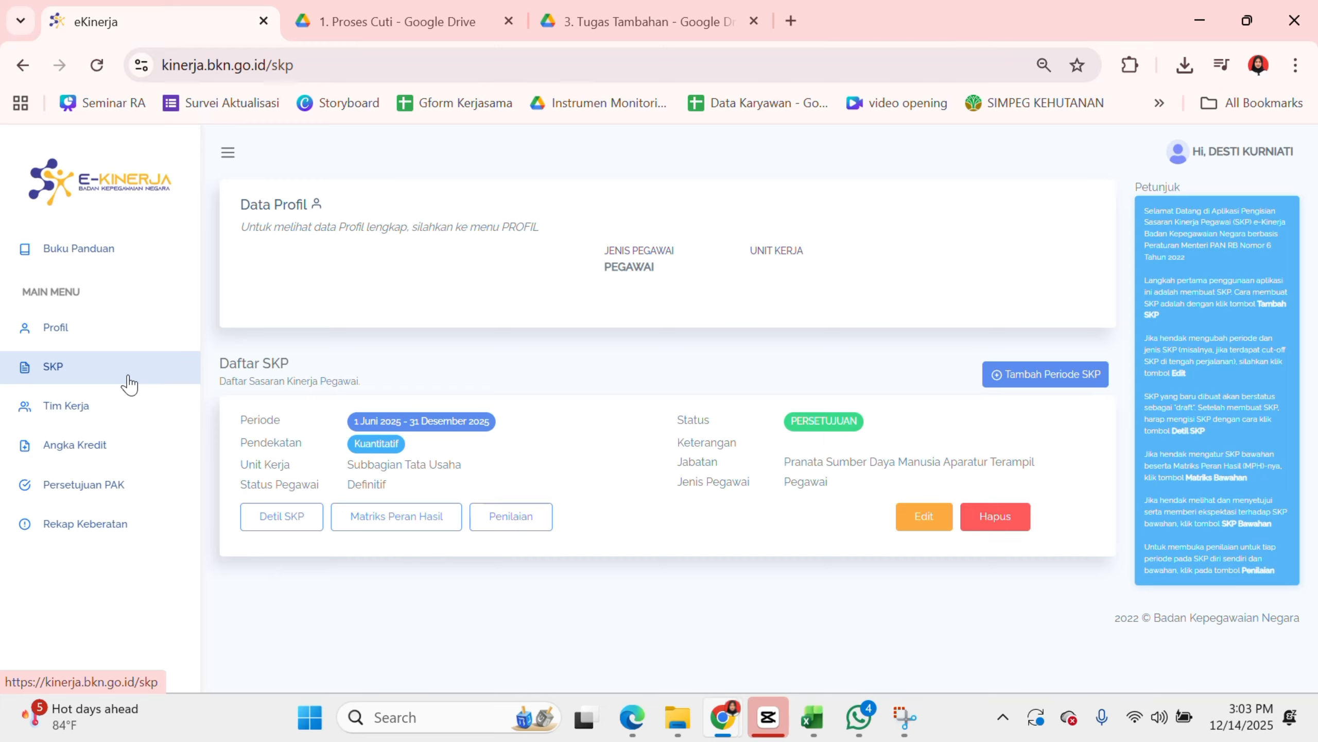
Step: Return to E-Kinerja and open the Triwulan 2 supporting-evidence page at the main RHK table
click(506, 520)
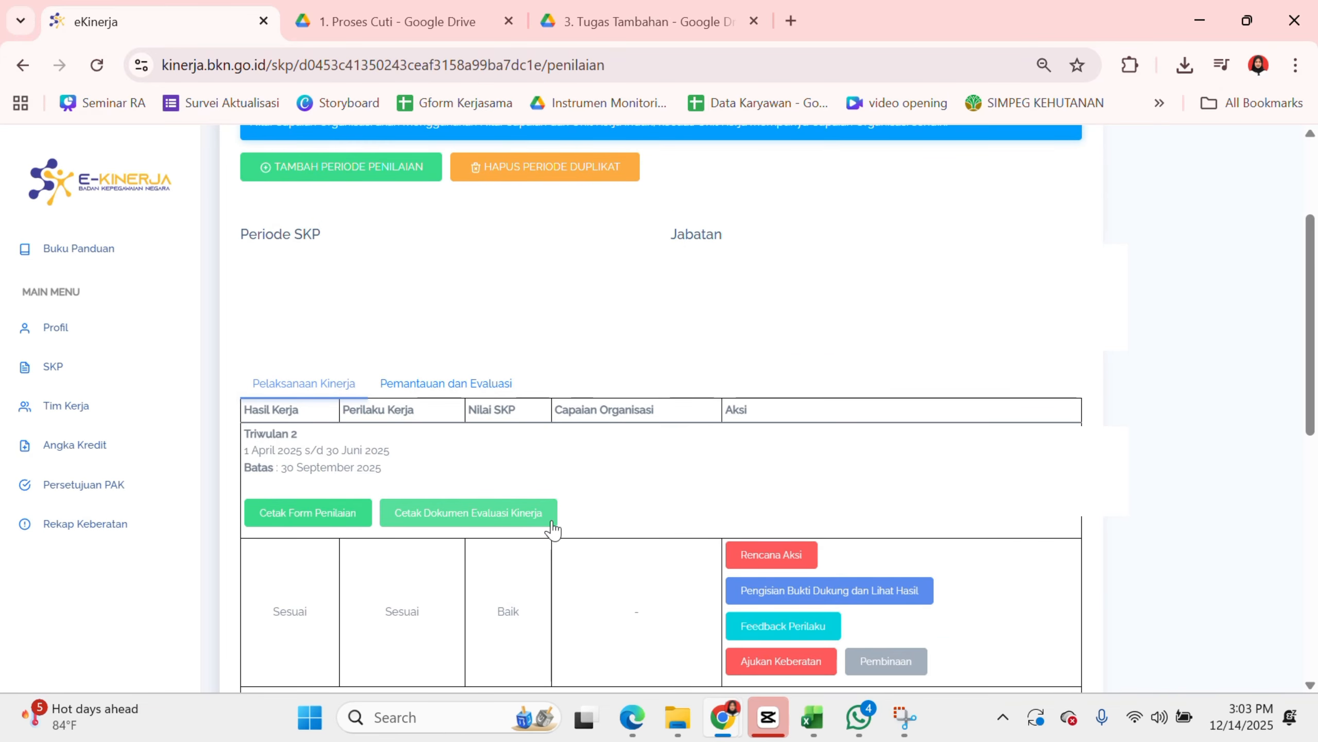
click(743, 598)
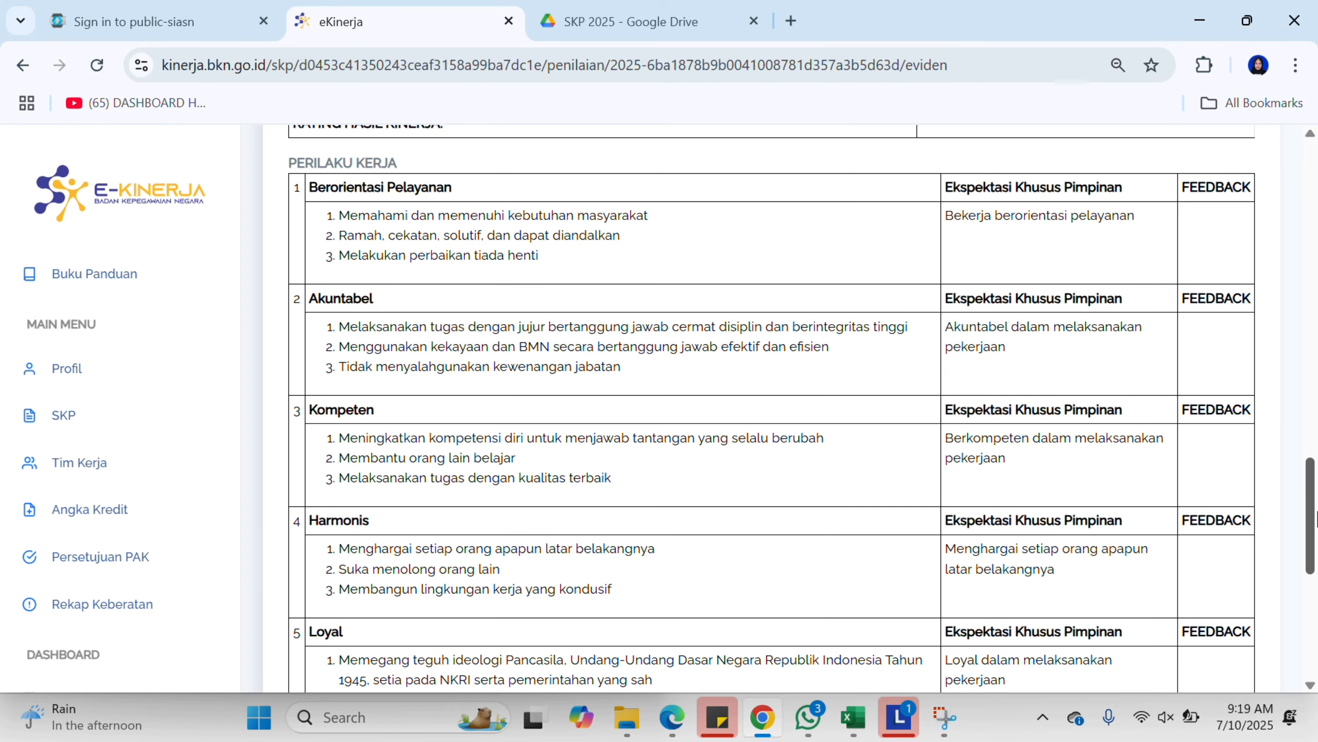
drag(1315, 488, 1314, 347)
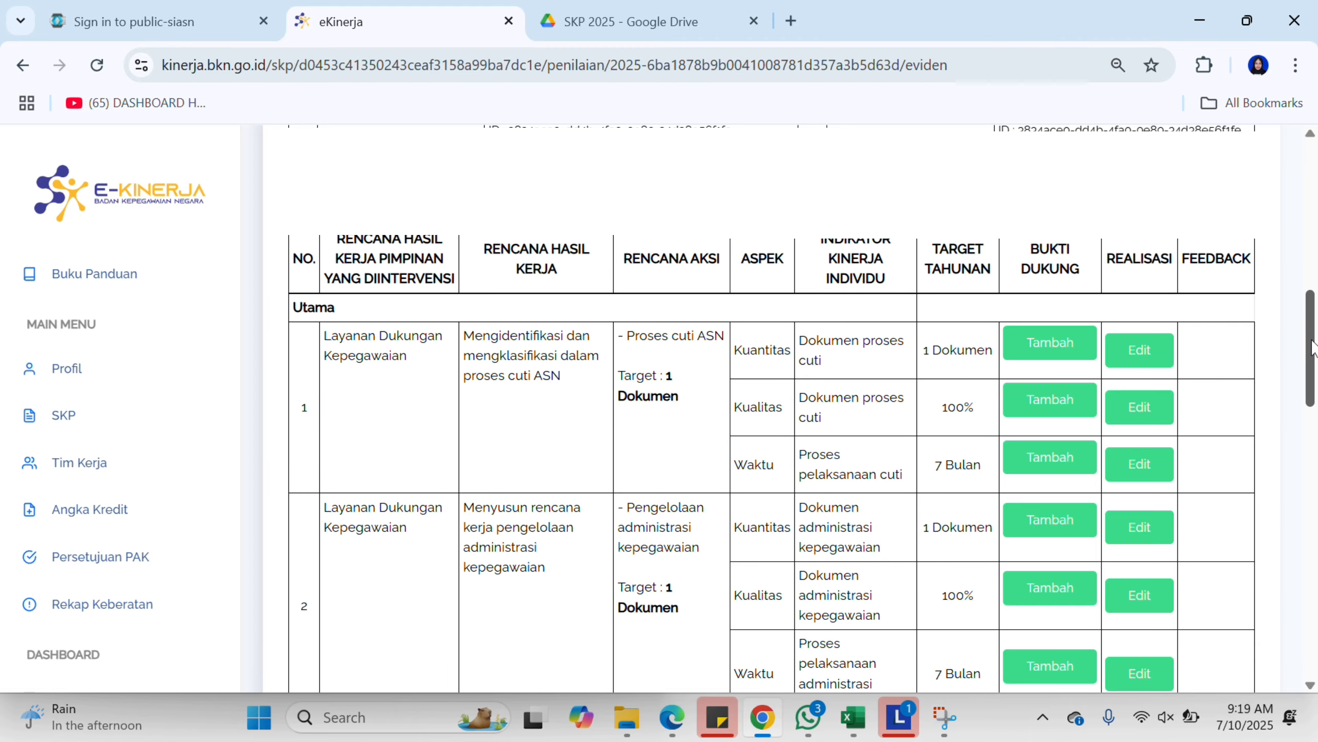
Step: Start a supporting-evidence entry named "Dokumen Cuti" for the Kuantitas indicator of the leave-process RHK
click(1054, 349)
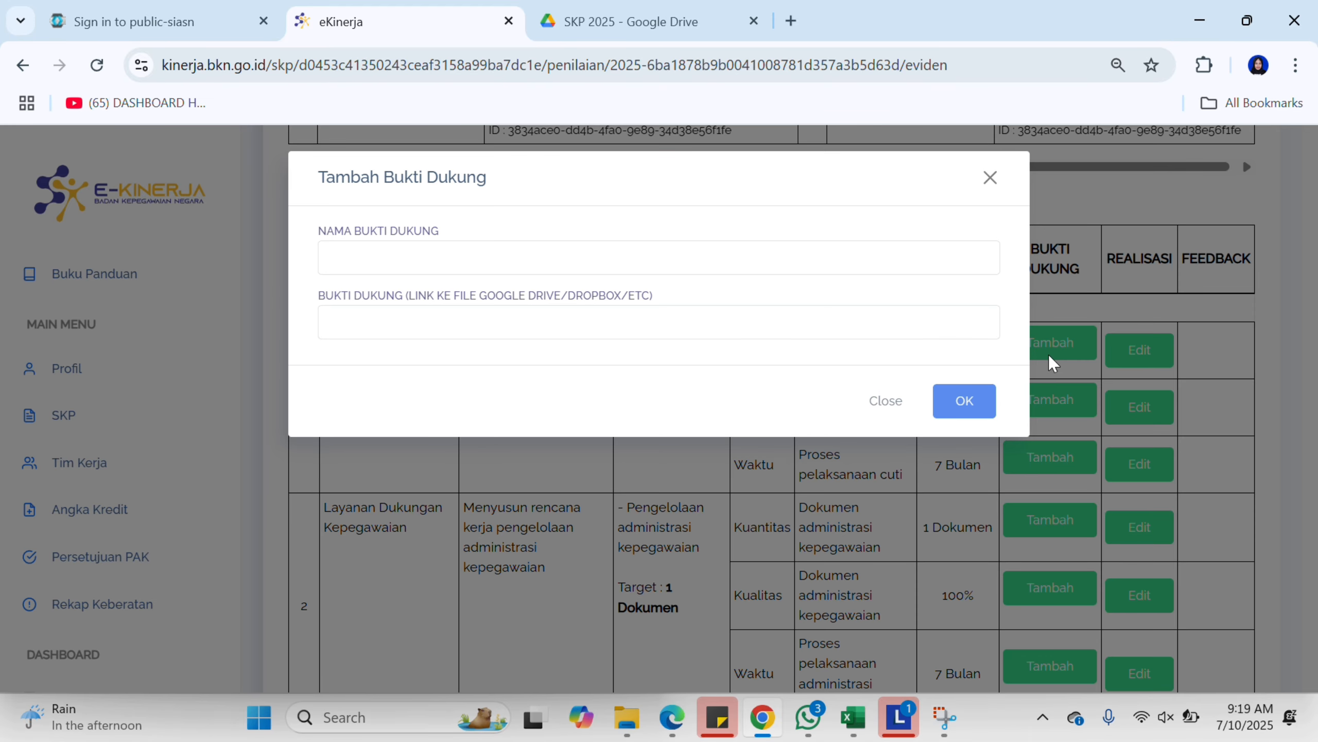
click(478, 267)
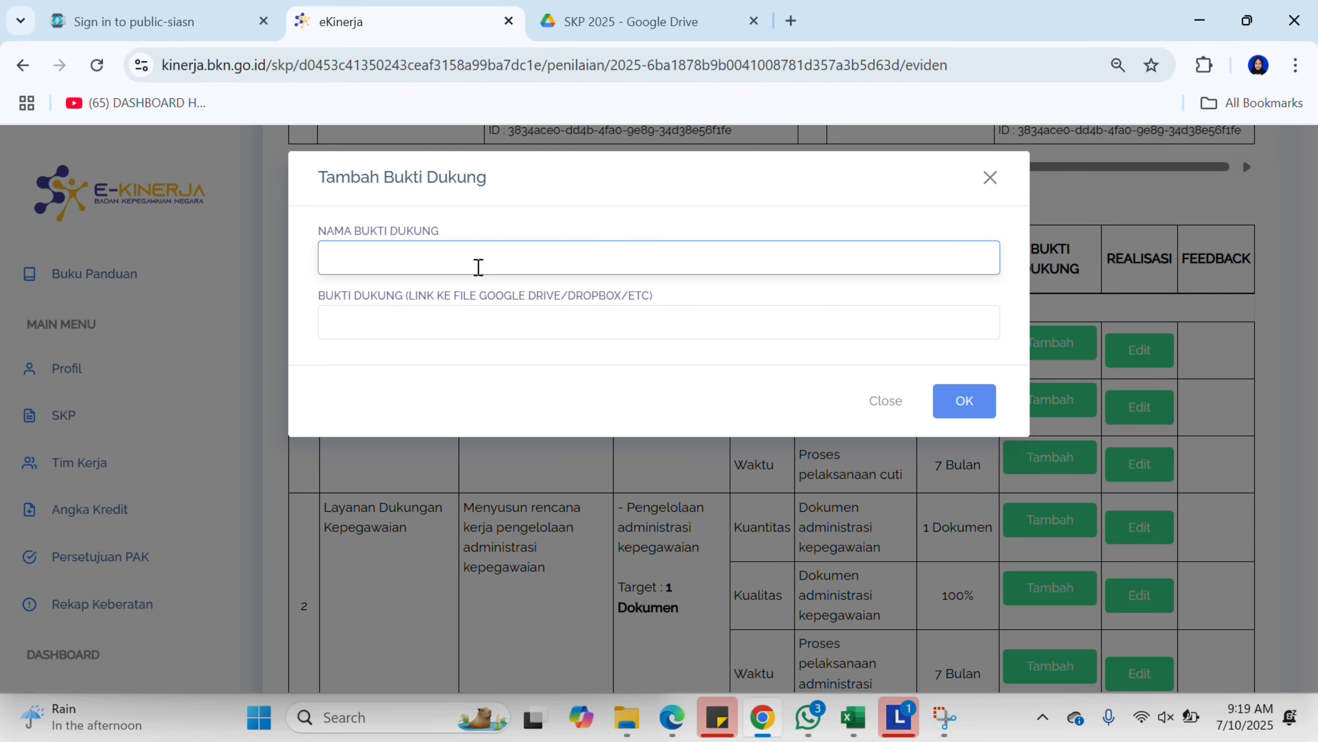
text(Dokumen Cuti)
click(464, 328)
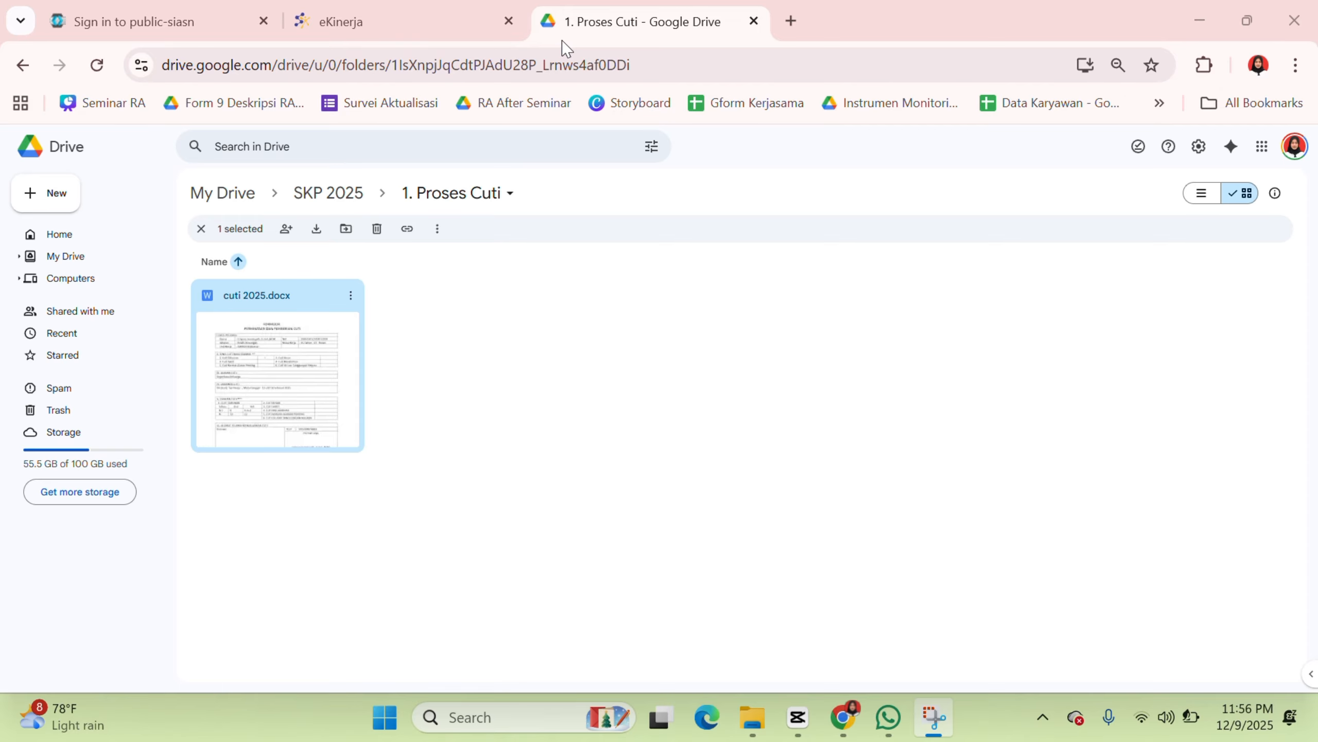
Step: Share the 1. Proses Cuti folder with anyone who has the link and copy the folder link
click(508, 195)
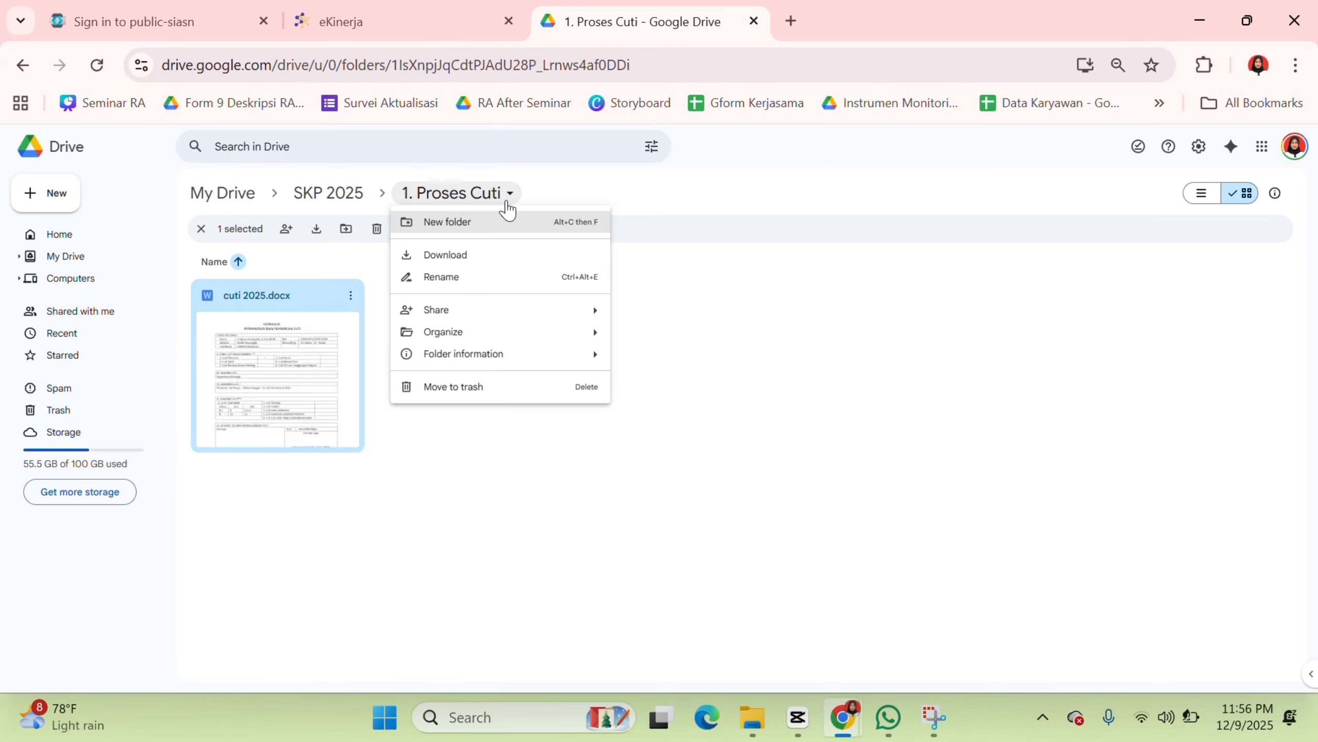
mouse_move(499, 315)
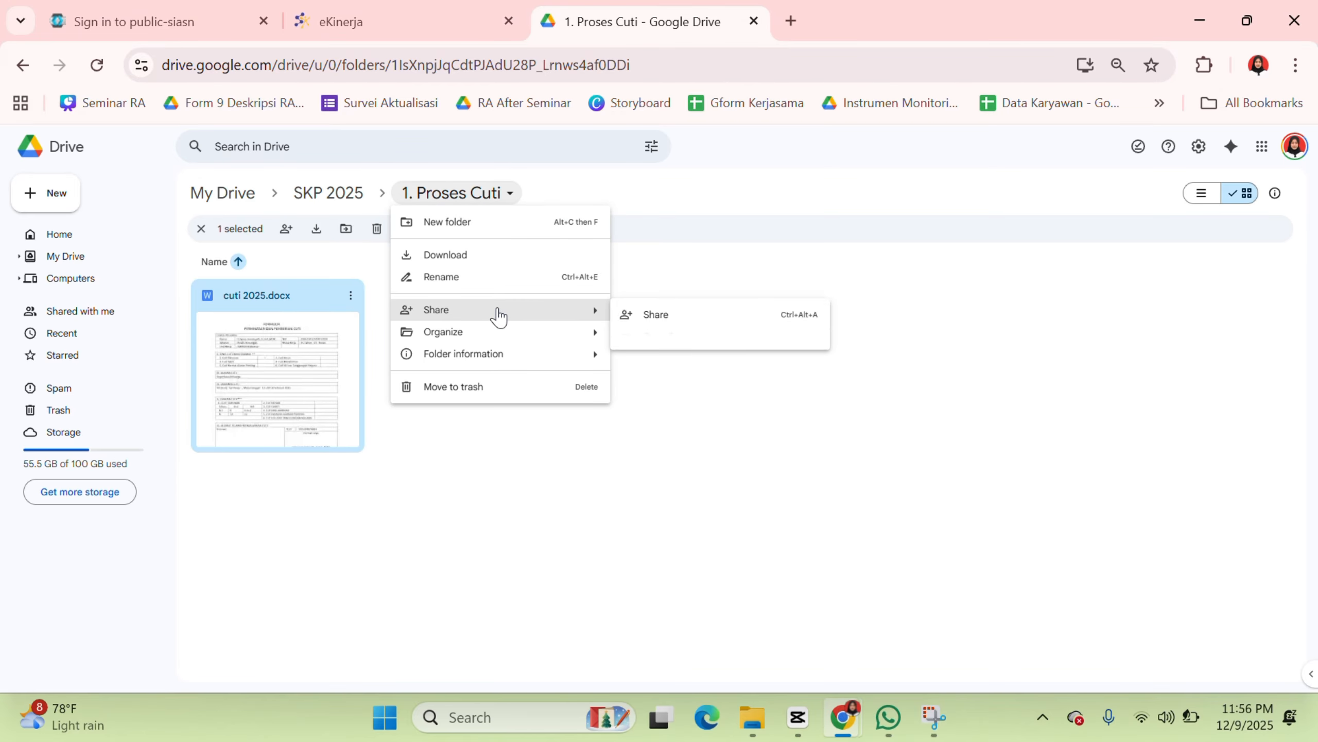
click(647, 316)
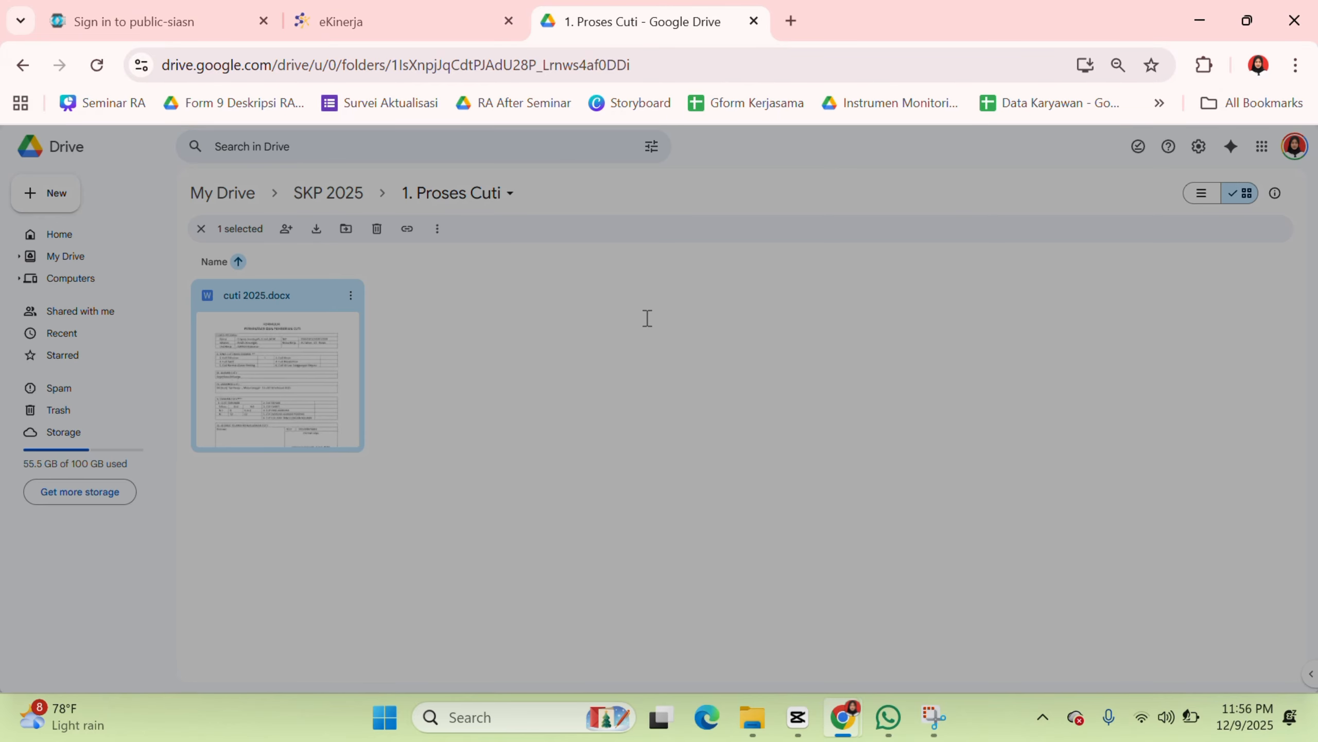
click(586, 471)
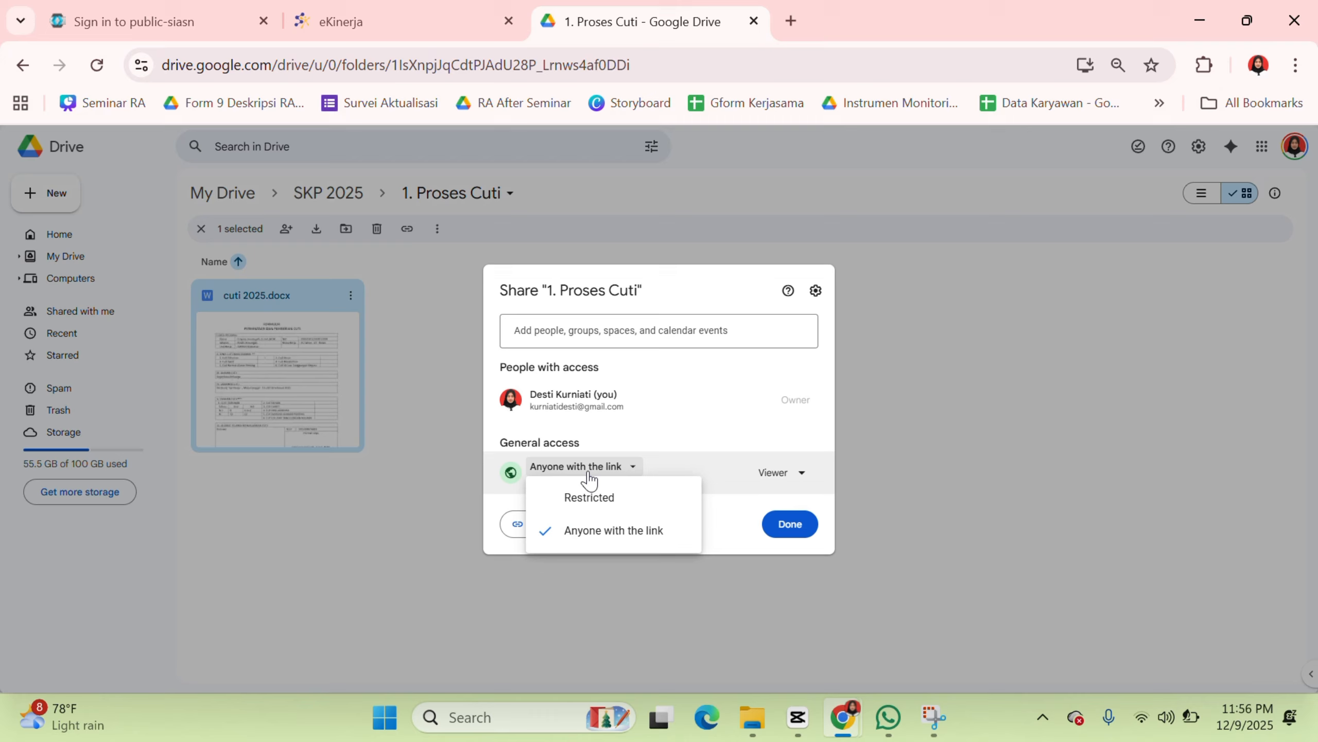
click(610, 535)
click(568, 528)
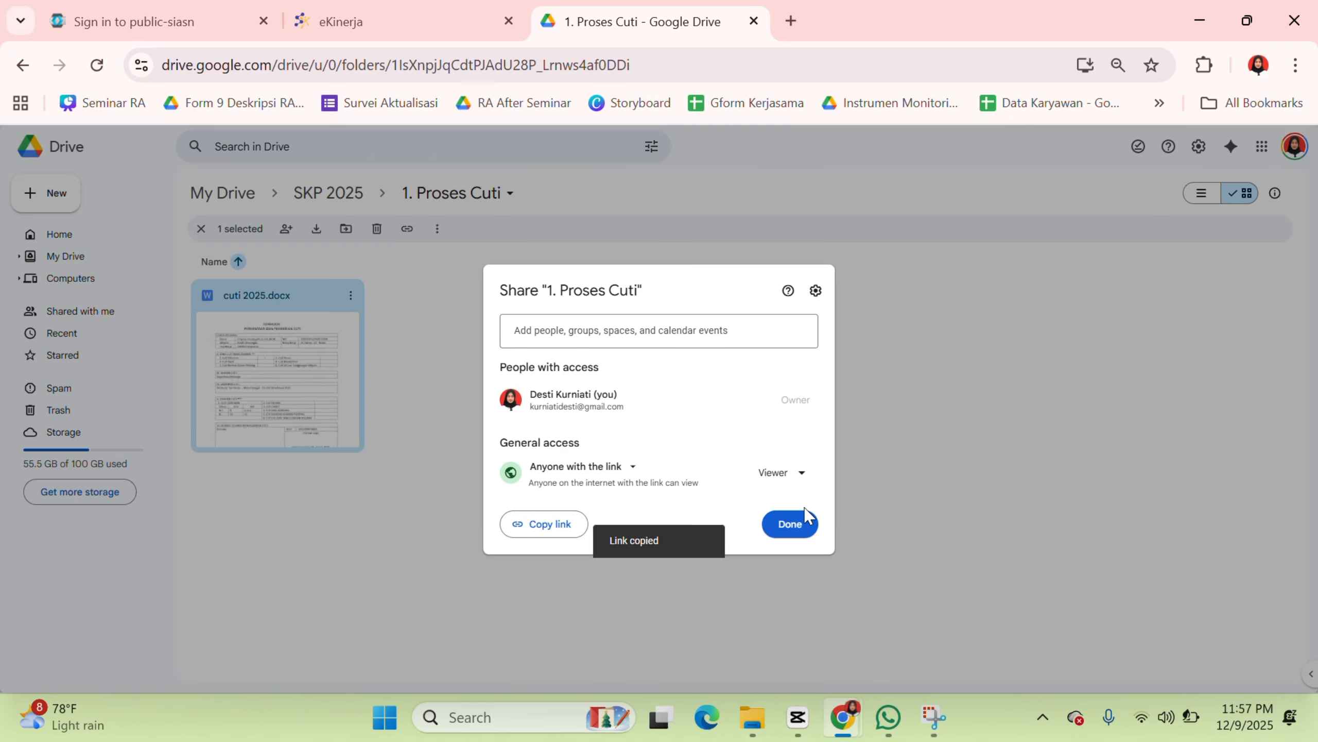
click(805, 524)
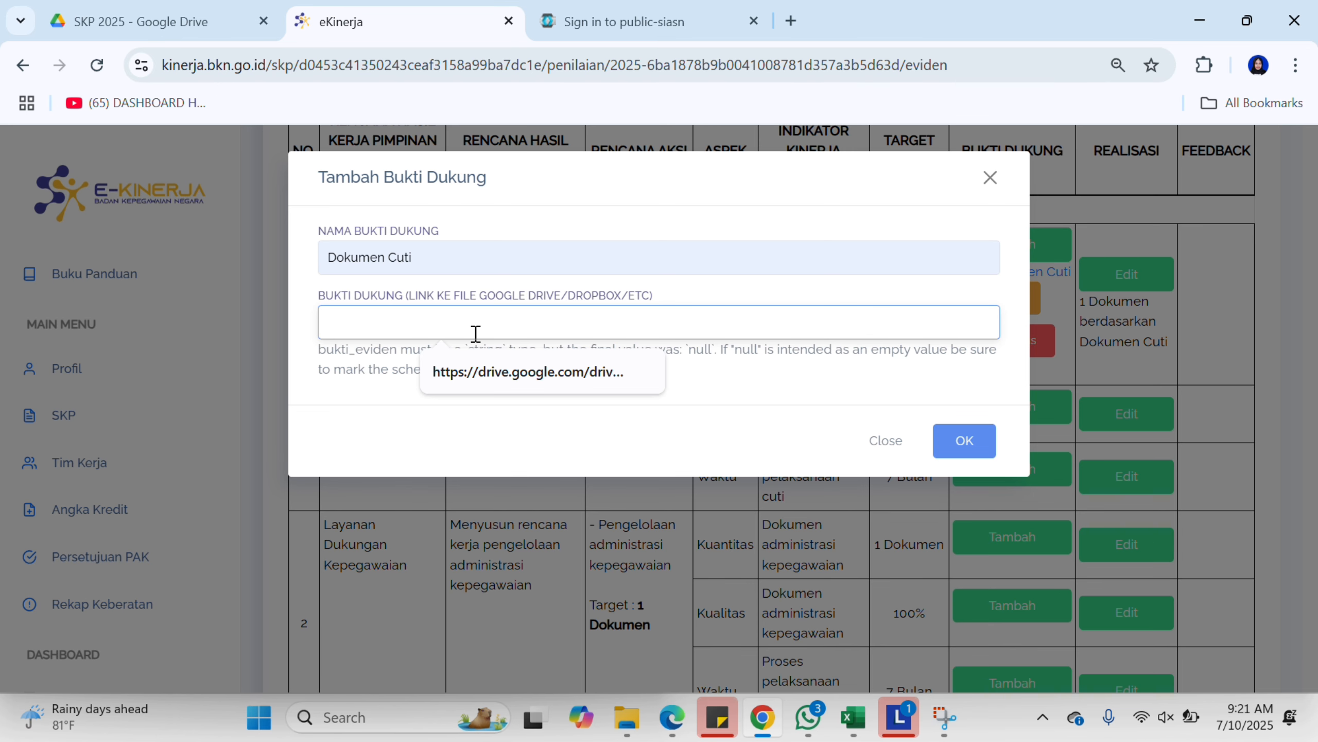
Step: Attach the Drive link to the Kuantitas evidence and record its realisation as 1 Dokumen with source Dokumen Cuti
click(493, 386)
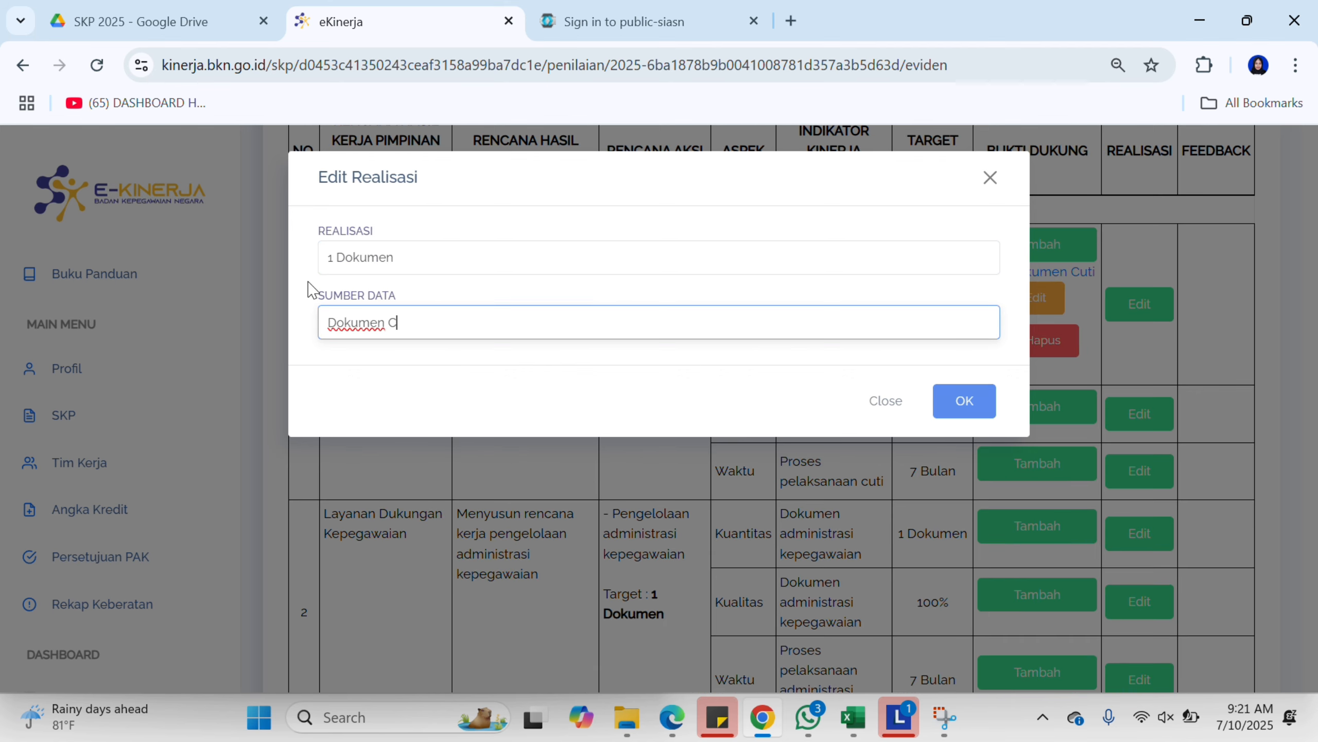
text(Uti)
click(965, 400)
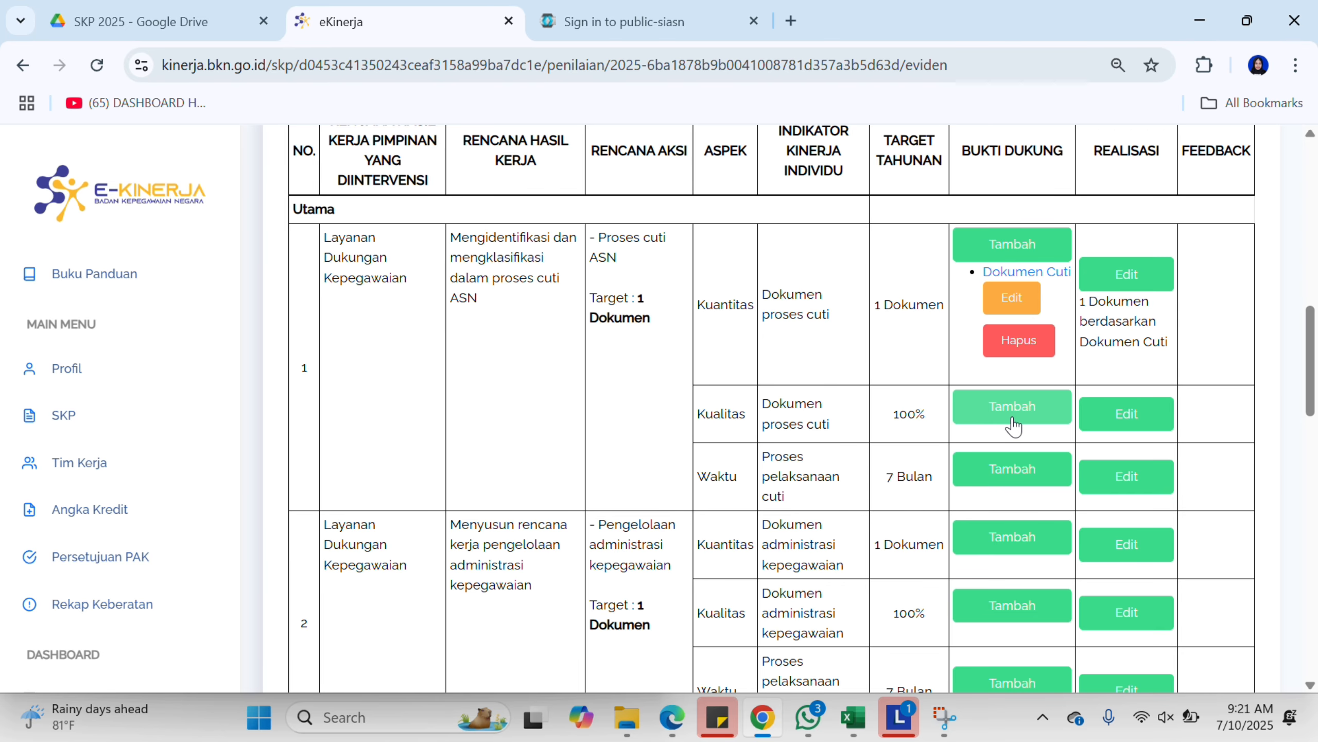
Step: Add evidence named "Dokumen Cuti" with the Drive folder link to the Kualitas indicator of the leave-process RHK
click(1012, 423)
click(475, 331)
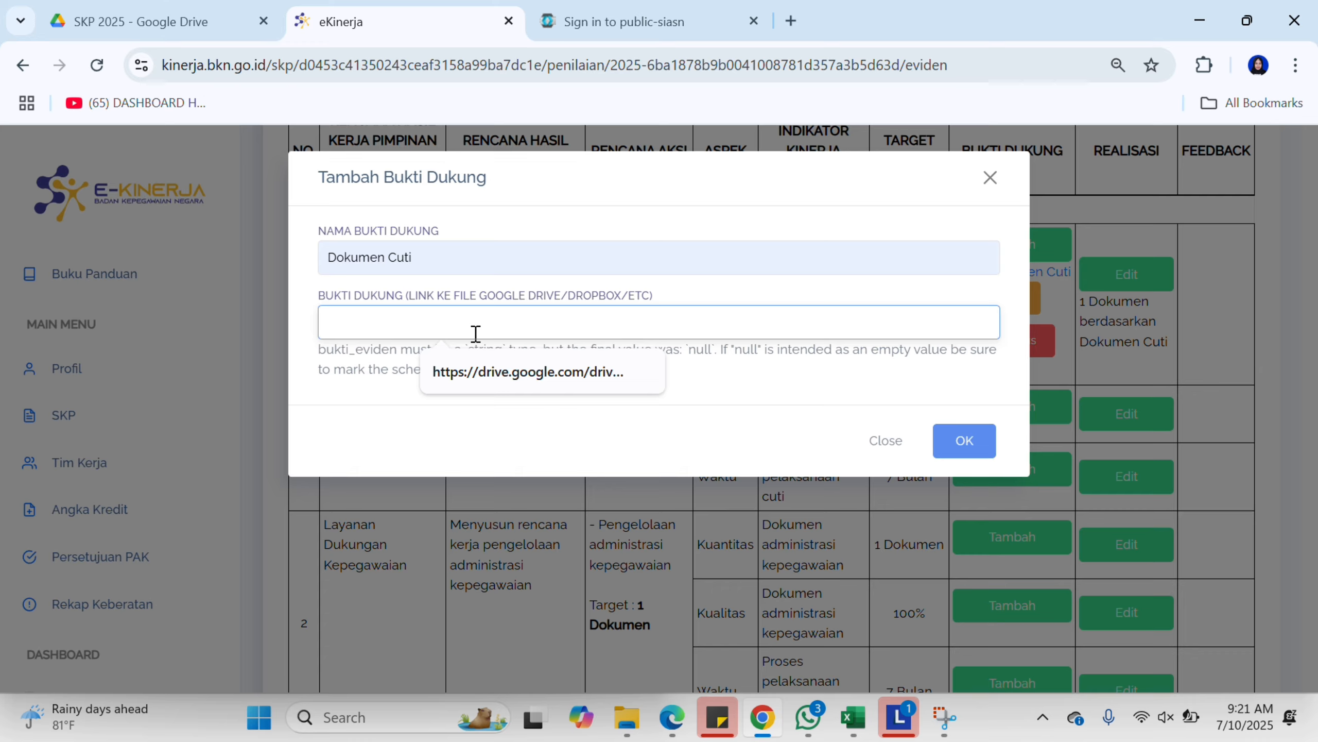
click(493, 387)
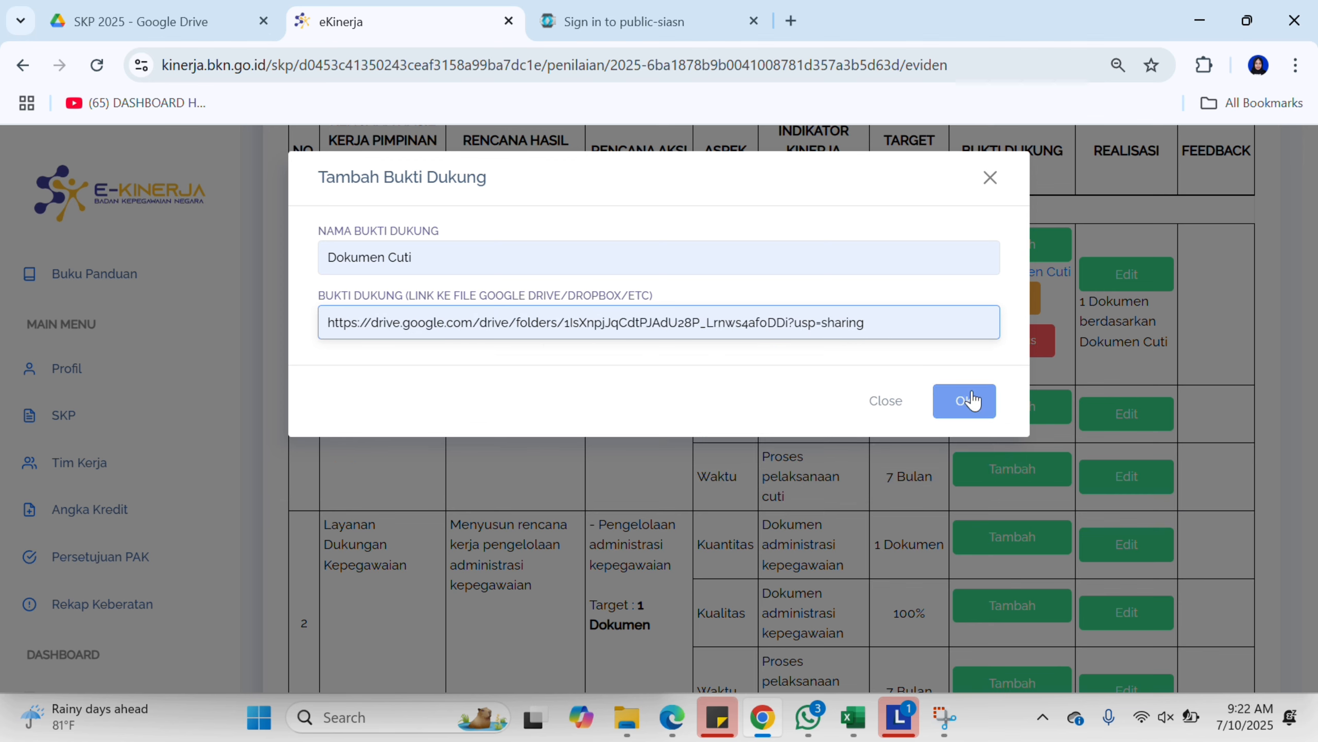
click(966, 400)
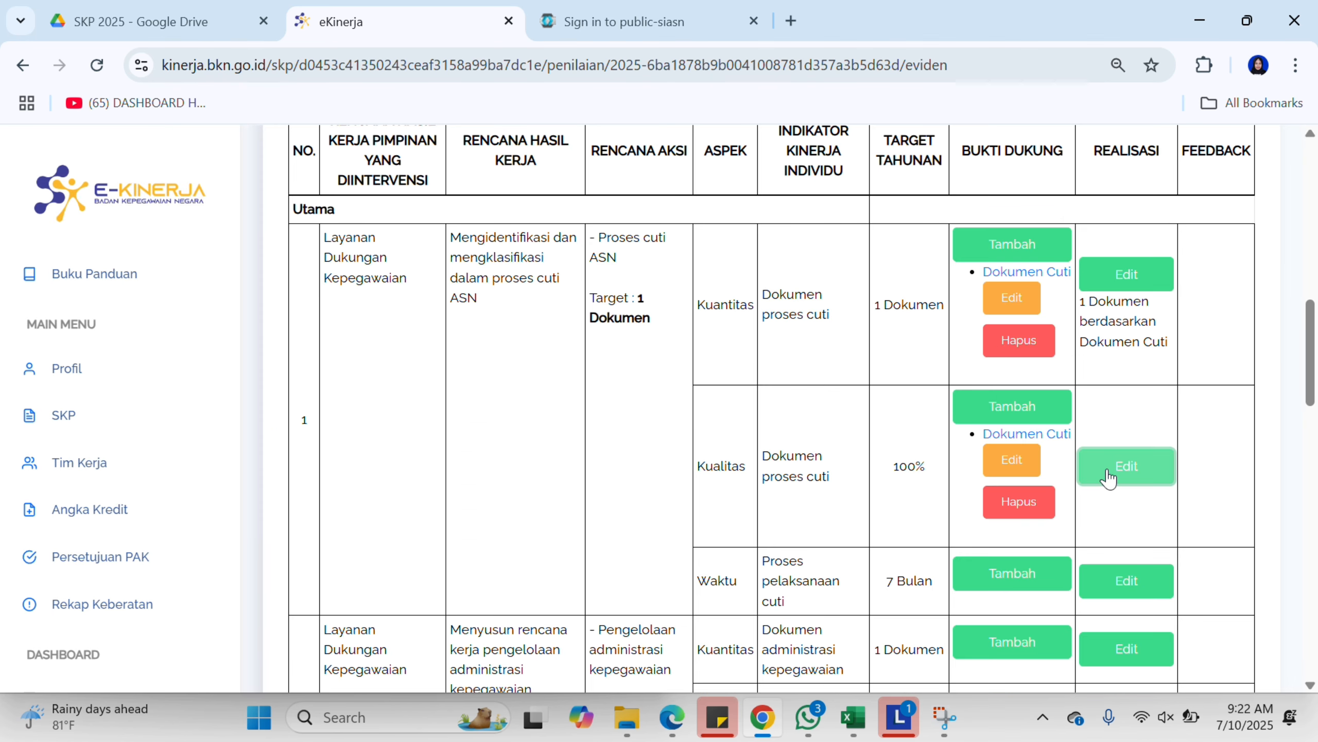
Step: Record the leave-process Kualitas realisation as 1 Dokumen with Dokumen Cuti as the data source
click(1106, 469)
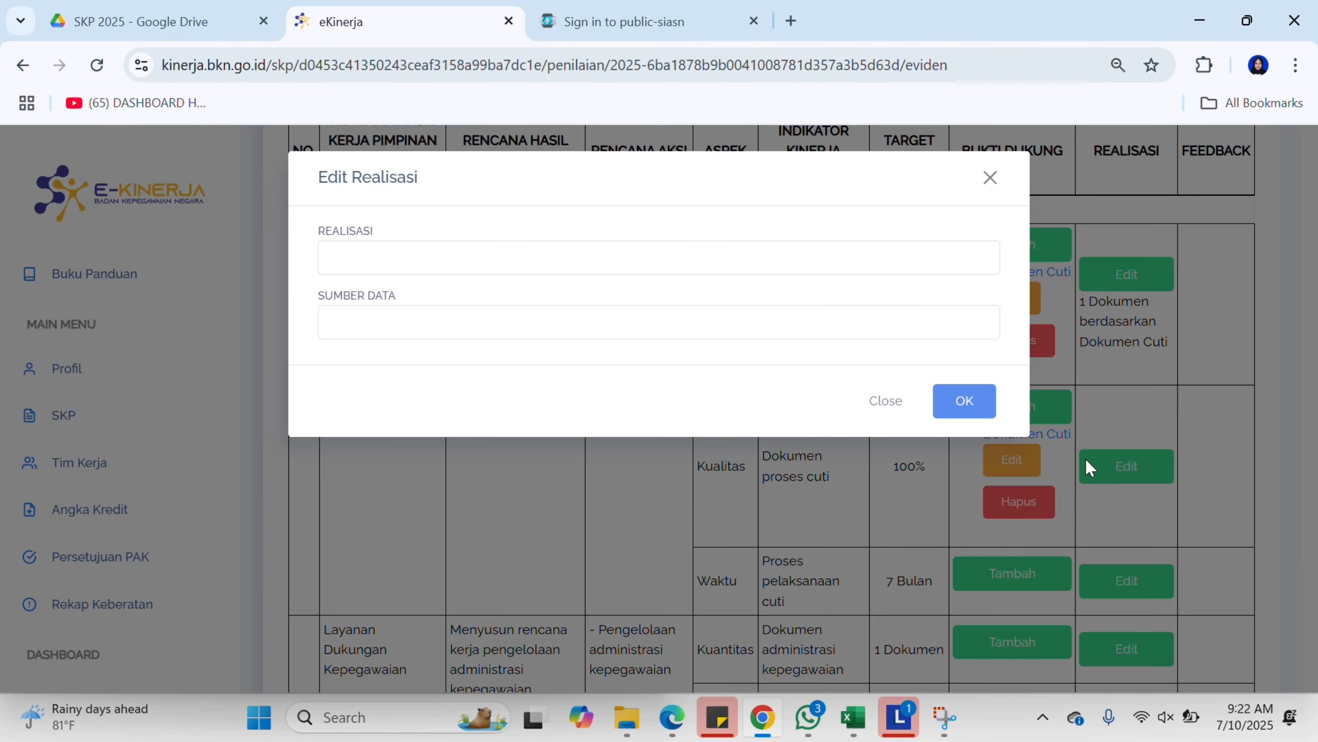
click(551, 265)
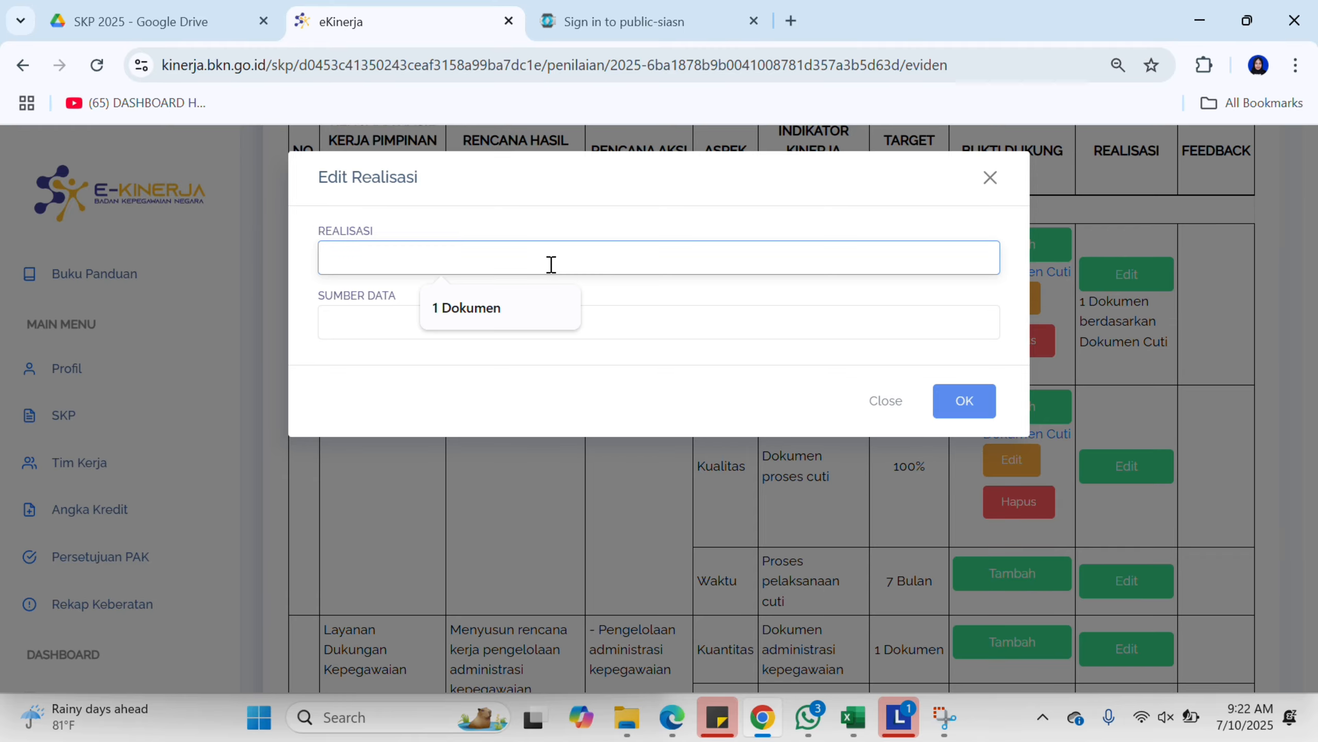
click(483, 314)
click(443, 325)
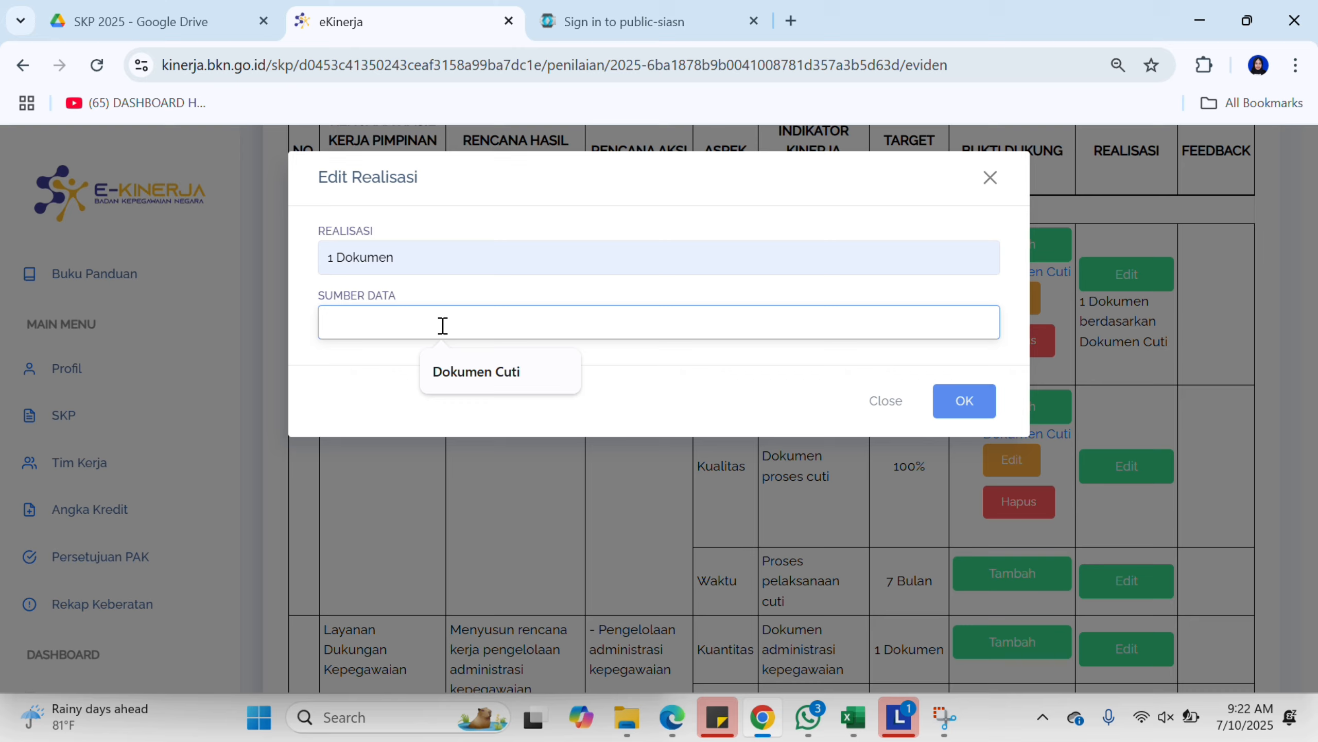
click(469, 371)
click(959, 404)
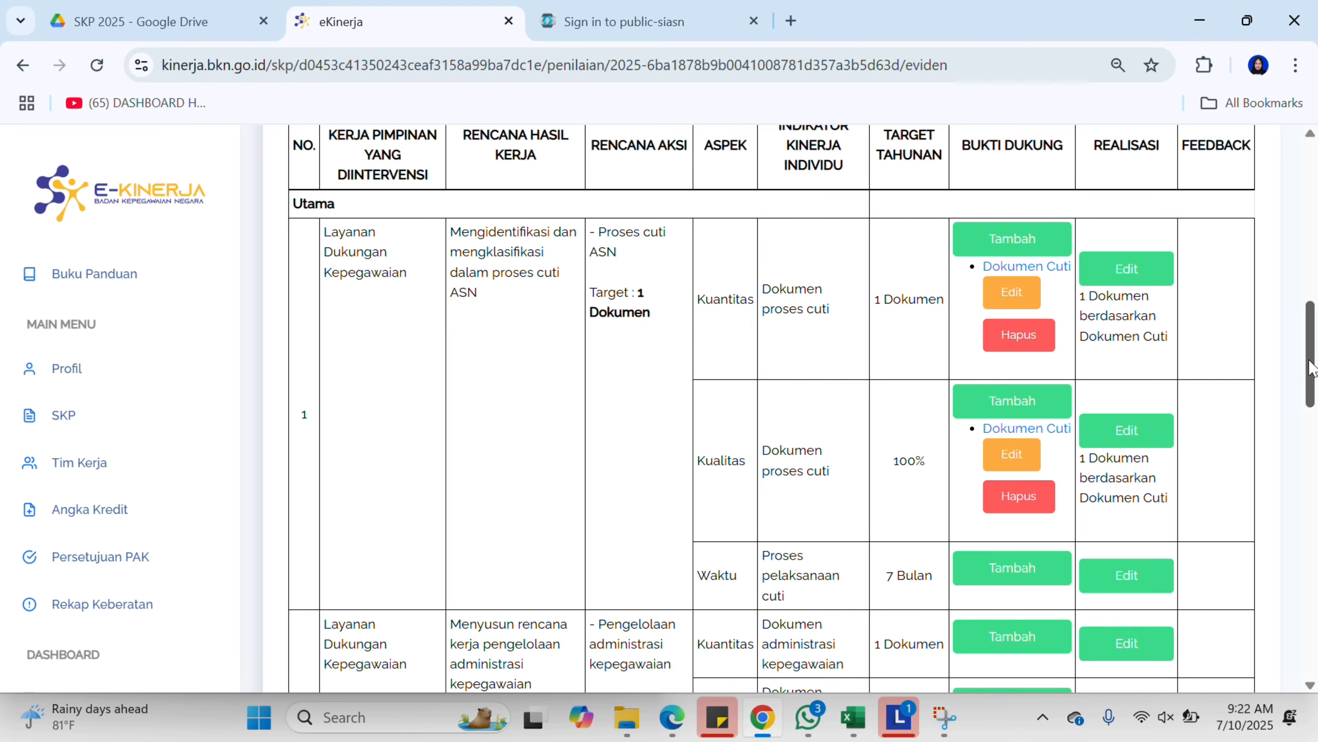
Step: Add evidence named "Dokumen Cuti" with the Drive folder link to the Waktu indicator of the leave-process RHK
scroll(1239, 410, down, 1)
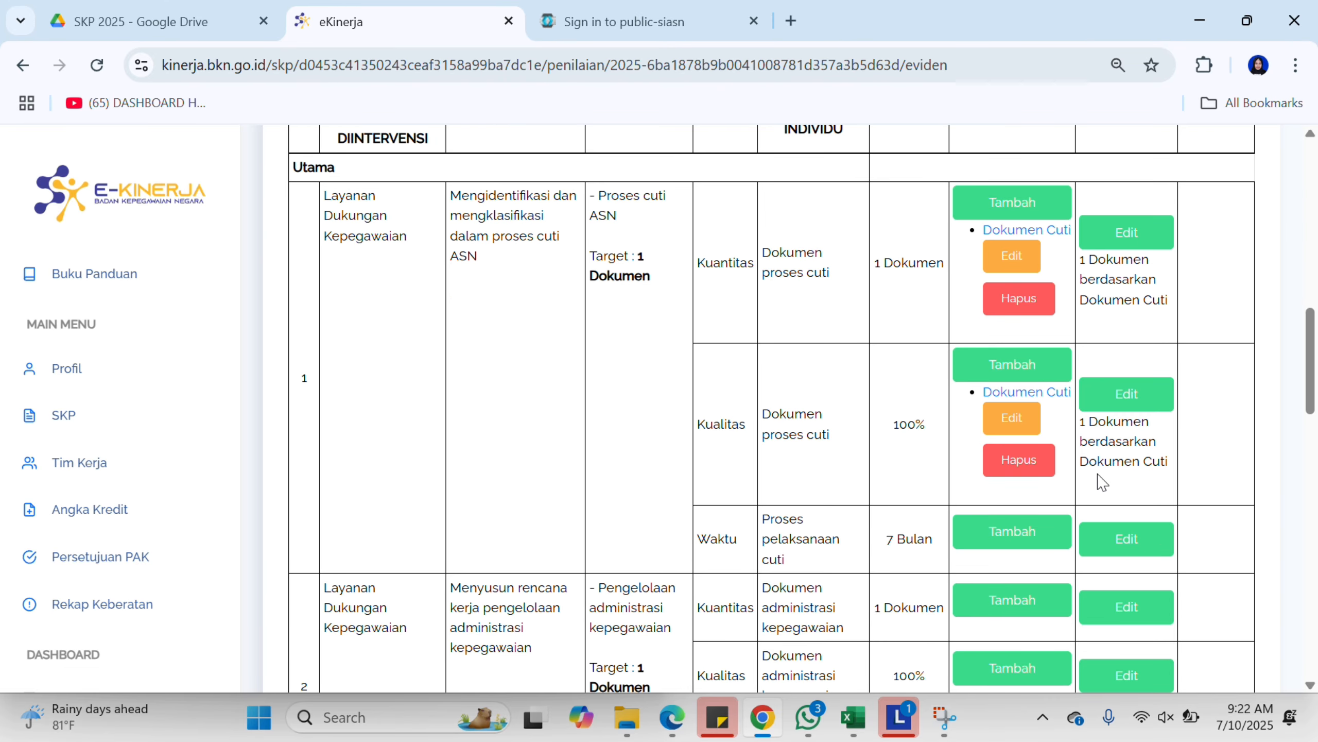
click(1031, 528)
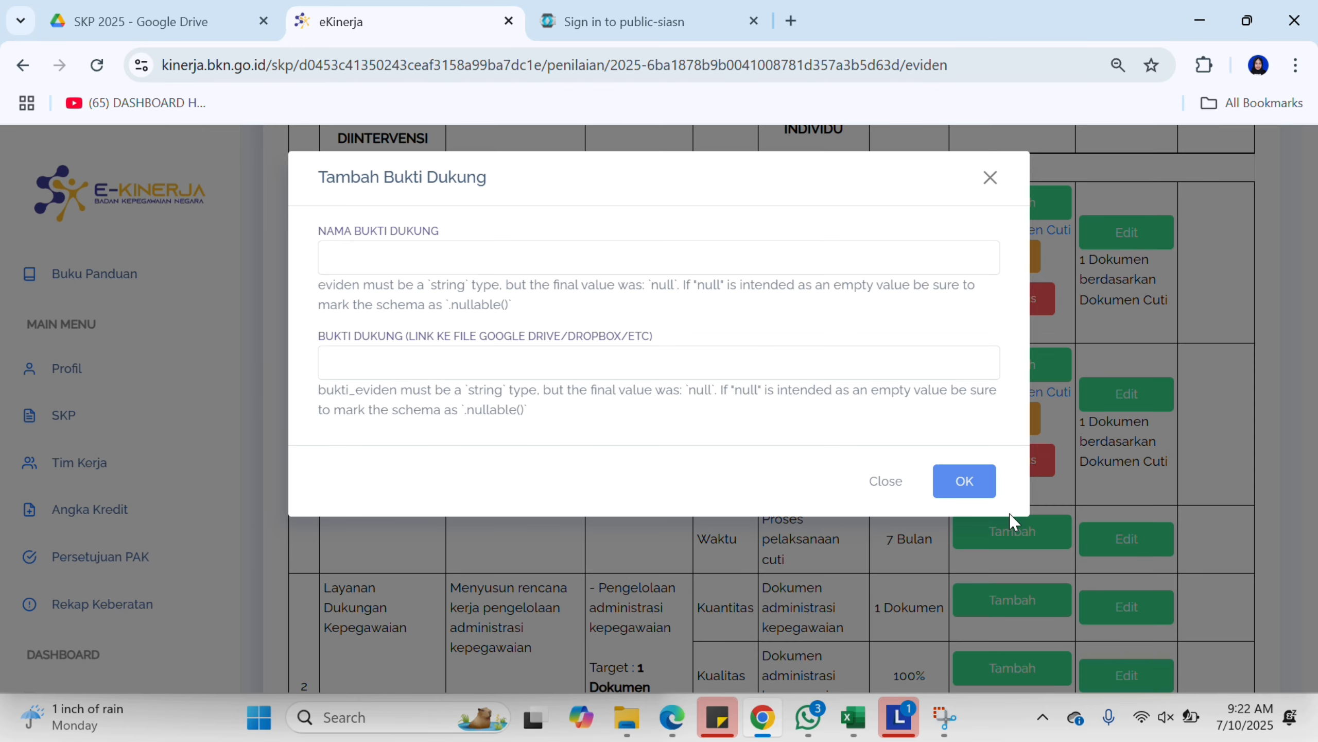
click(434, 331)
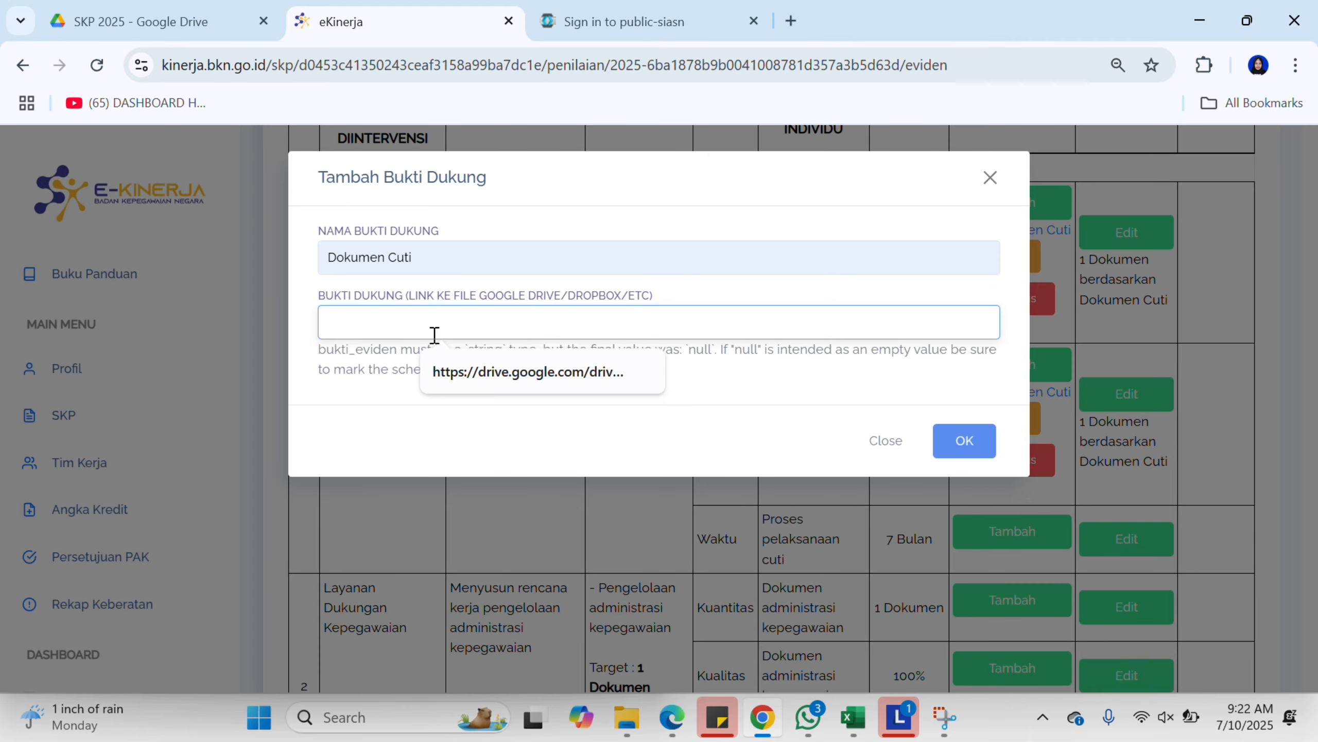
click(451, 376)
click(957, 404)
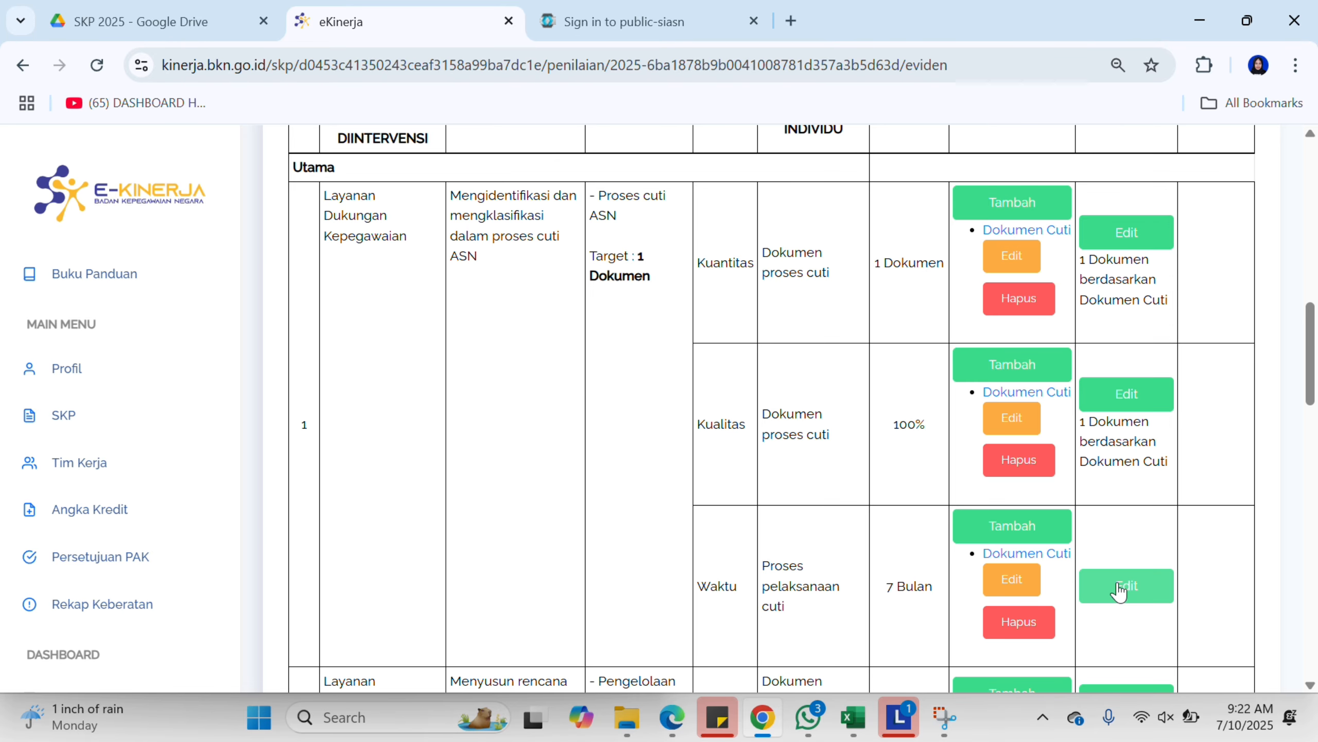
Step: Record the leave-process Waktu realisation as 1 Dokumen with Dokumen Cuti as the data source
click(1119, 590)
click(583, 265)
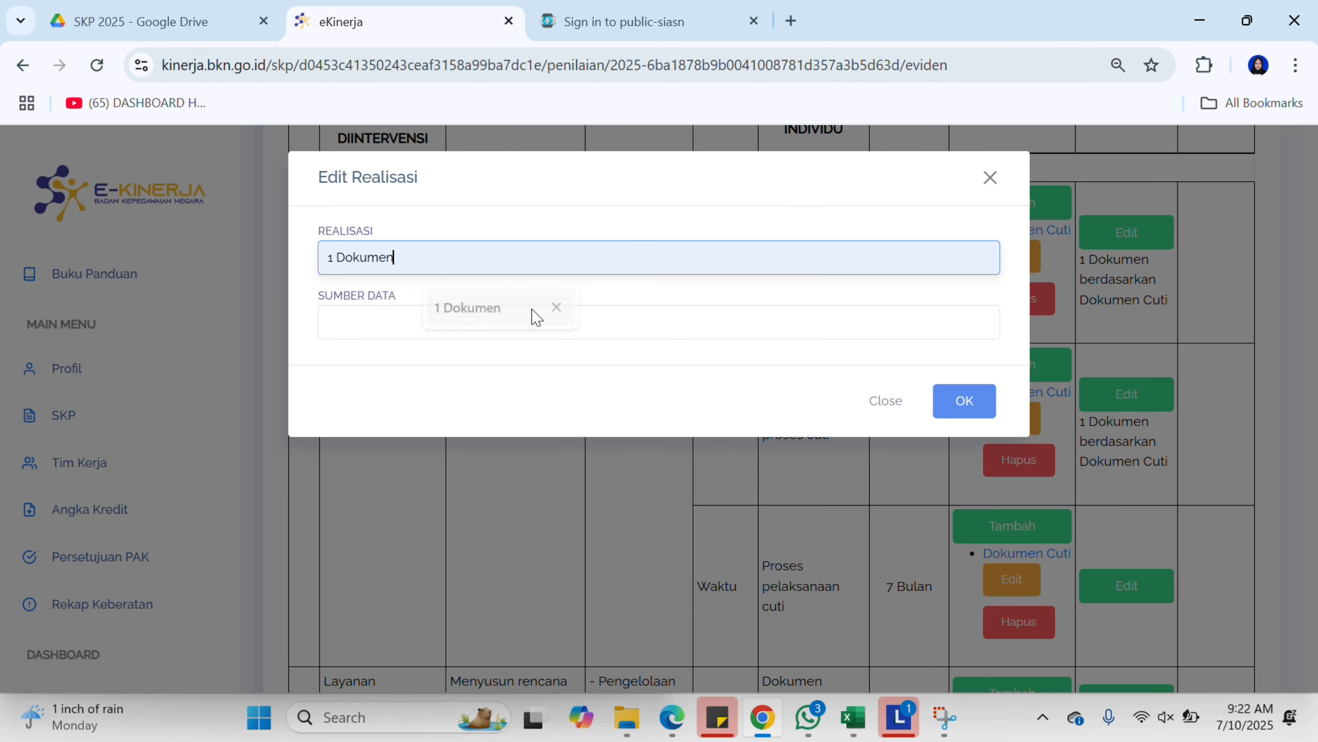
click(532, 315)
click(485, 312)
click(478, 381)
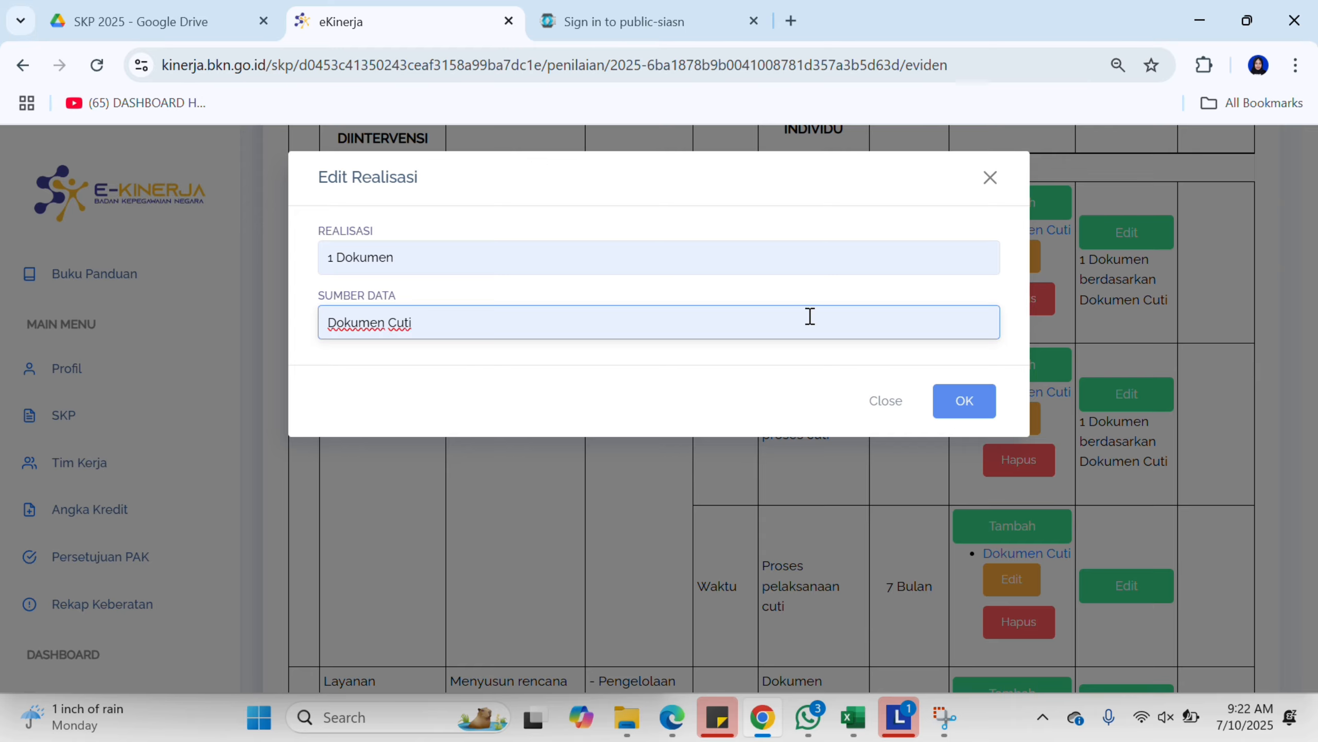
click(964, 402)
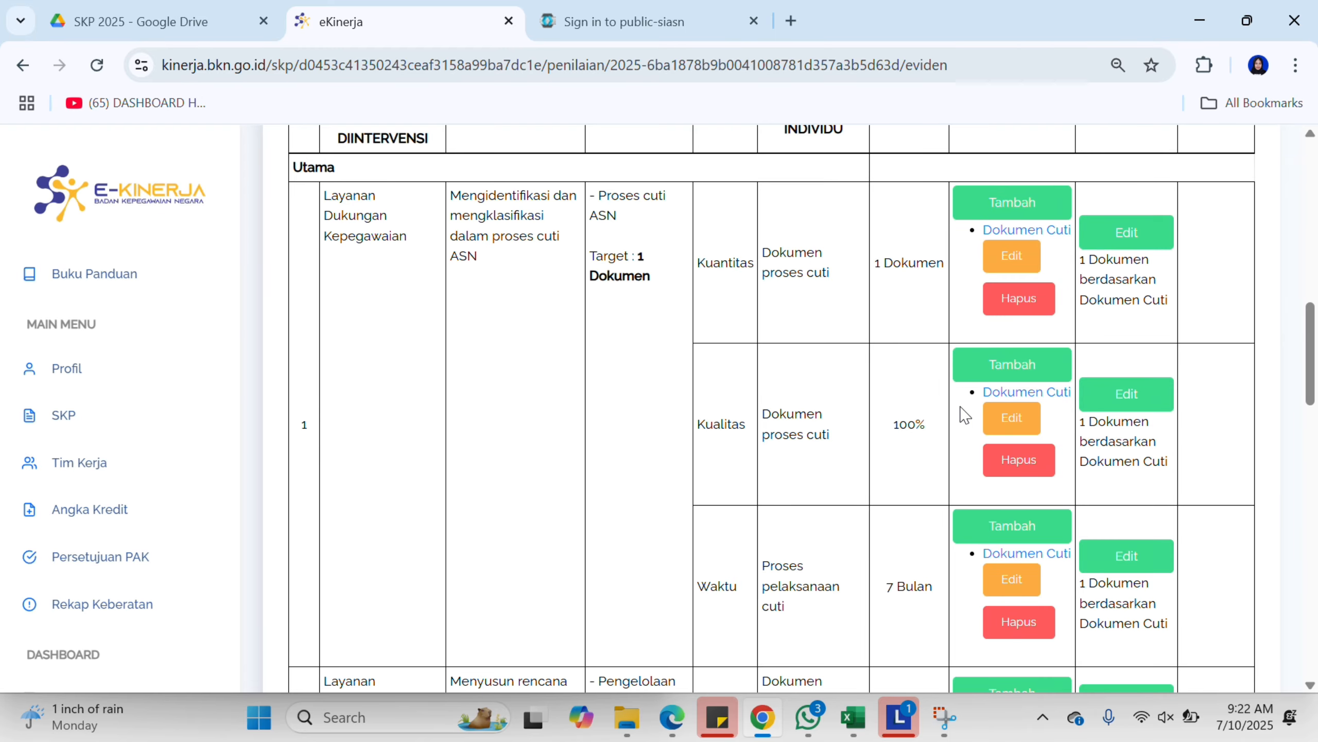
Step: Start an evidence entry named "Dokumen administrasi Kepegawaian" for the Kuantitas indicator of the personnel-administration RHK
scroll(964, 415, down, 2)
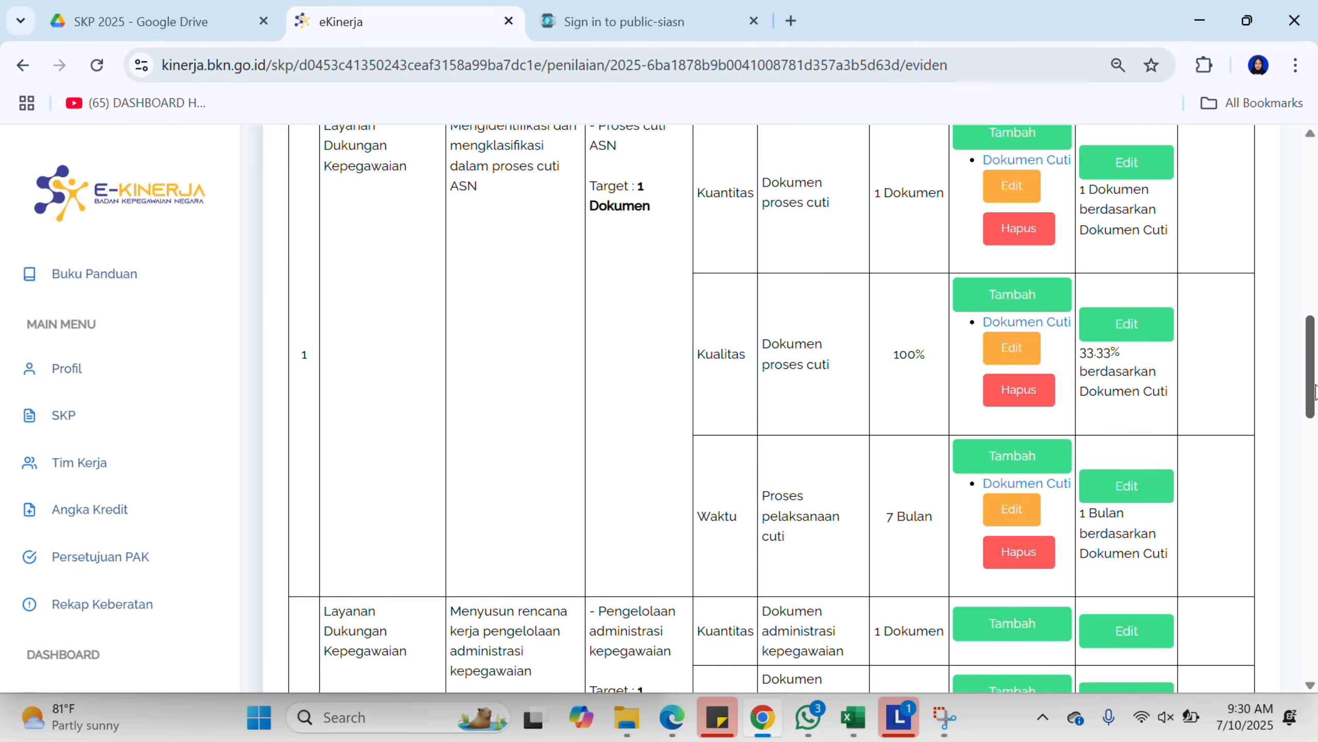
scroll(1314, 415, down, 2)
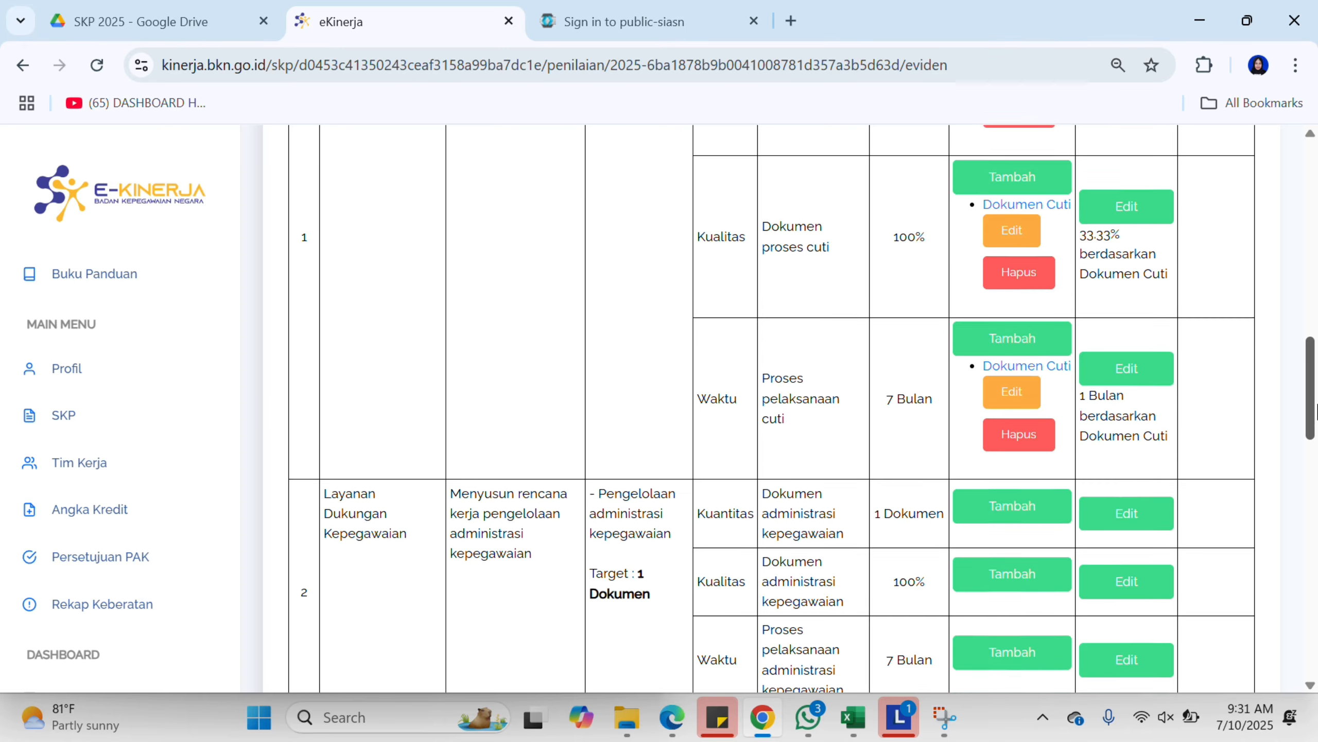
click(1012, 495)
click(583, 254)
text(Dokumen administrasi kepegawaian)
Step: Switch to Google Drive and copy the sharing link of the 2. Pengelolaan Administrasi Kepegawaian folder
click(155, 22)
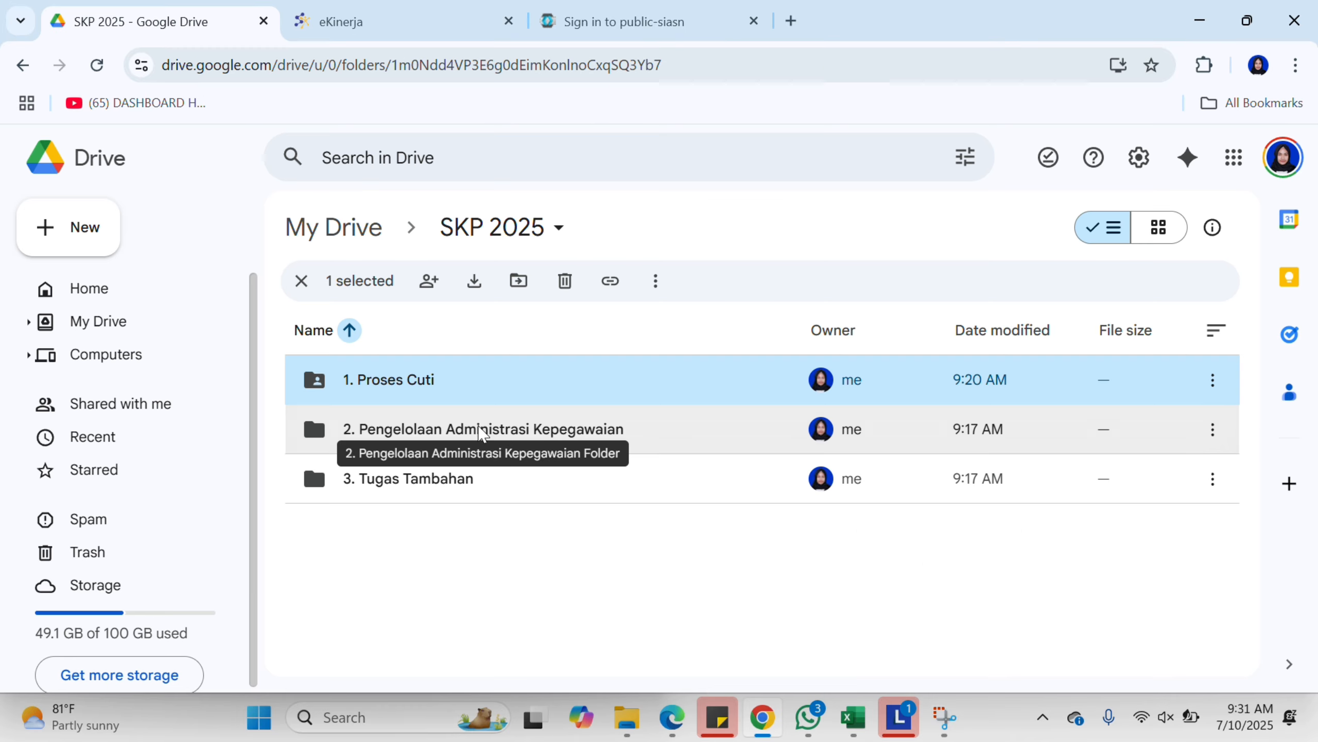
right_click(495, 431)
mouse_move(779, 301)
click(894, 301)
click(535, 597)
Step: Return to E-Kinerja, paste the copied folder link as the evidence link, and save the Kuantitas entry
click(394, 21)
click(901, 324)
key(ctrl+v)
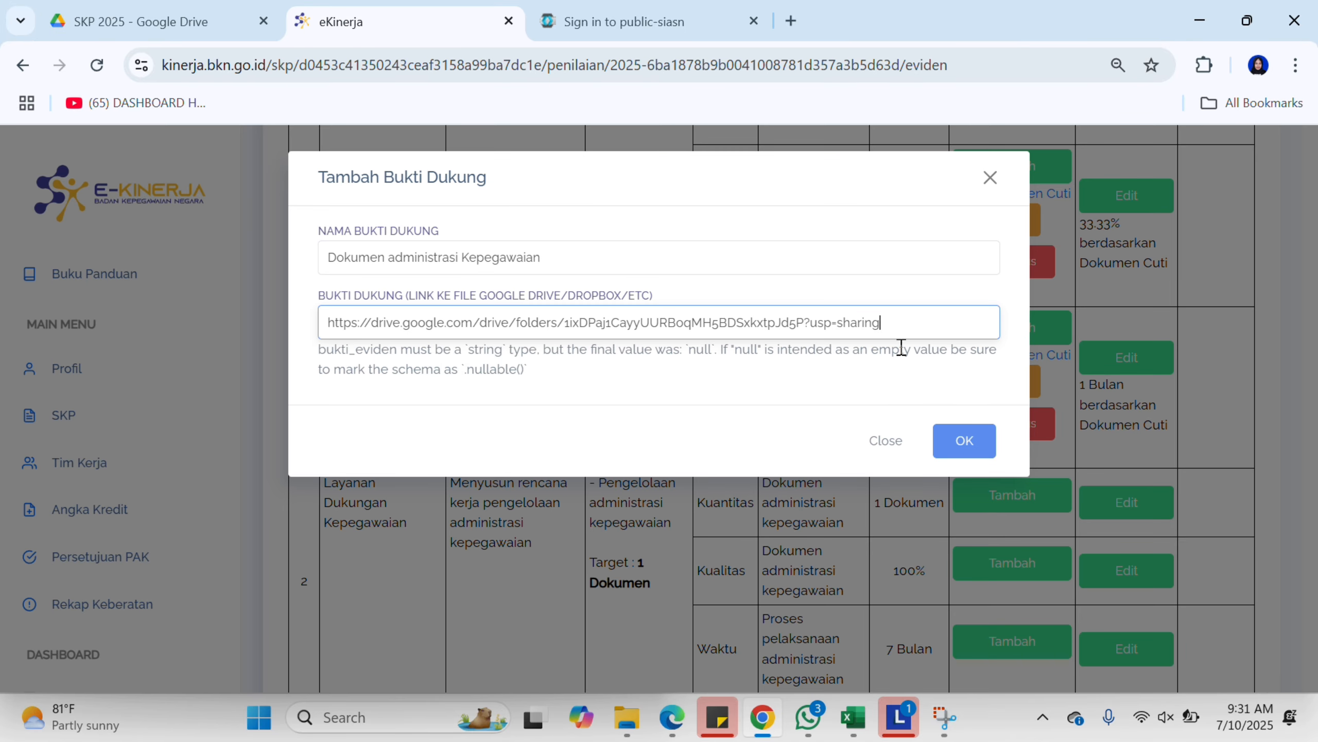
click(950, 400)
Step: Record the personnel-administration Kuantitas realisation as 1 Dokumen with Dokumen Administrasi Kepegawaian as the data source
scroll(1315, 343, down, 8)
click(1126, 486)
click(591, 267)
click(467, 307)
click(457, 318)
text(Dokumen Administrasi Kepegawaian)
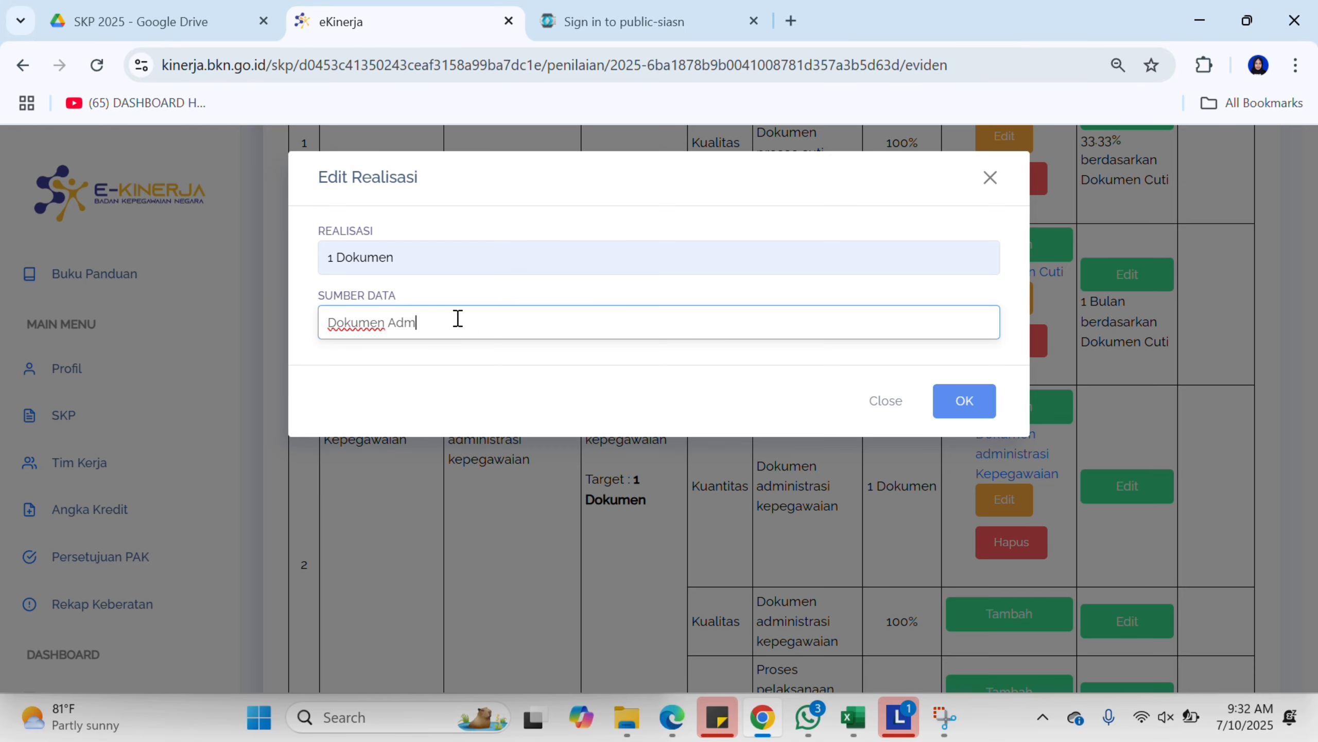
click(964, 401)
Step: Add evidence named "Dokumen administrasi kepegawaian" with the copied folder link to the Kualitas indicator of the personnel-administration RHK
drag(1313, 378, 1313, 416)
click(995, 484)
click(451, 260)
click(493, 349)
click(437, 258)
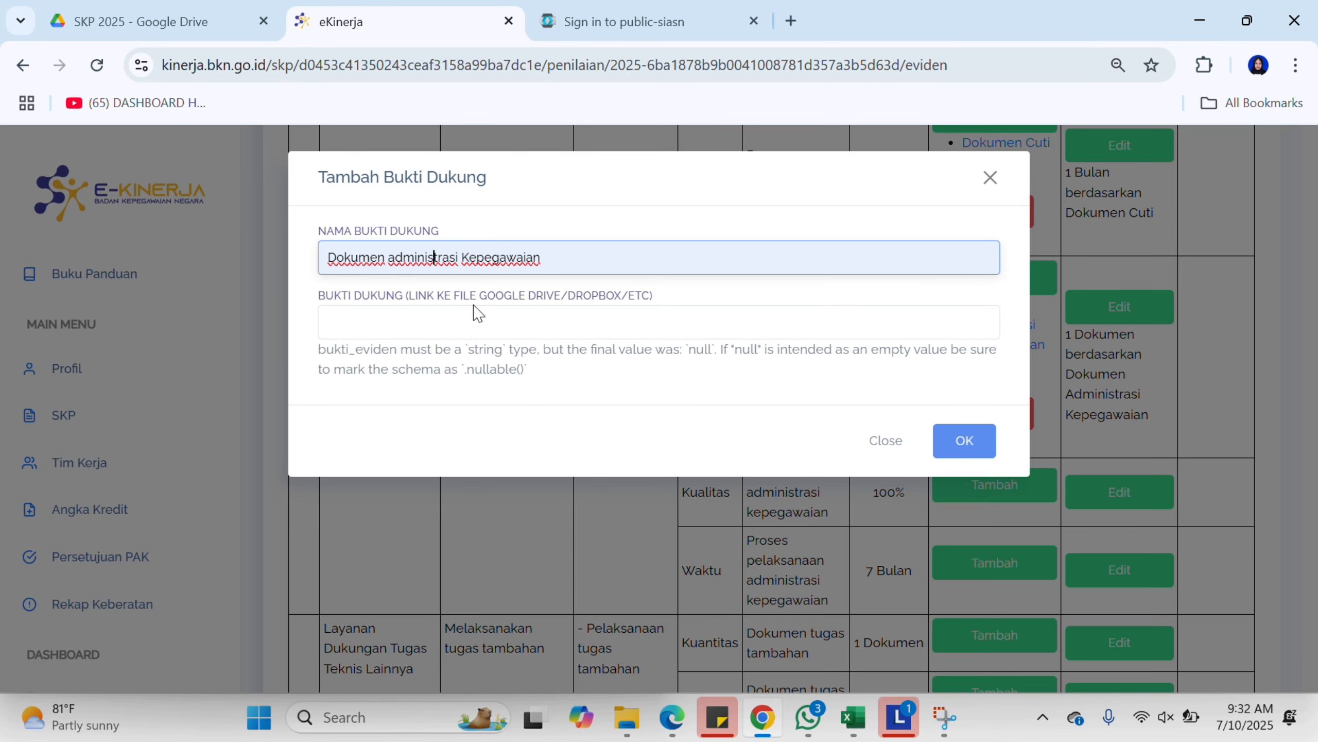
text(k)
click(450, 327)
key(ctrl+v)
click(951, 415)
Step: Record the personnel-administration Kualitas realisation as 33.33% with Dokumen Administrasi Kepegawaian as the data source
drag(1311, 356, 1311, 410)
click(1120, 554)
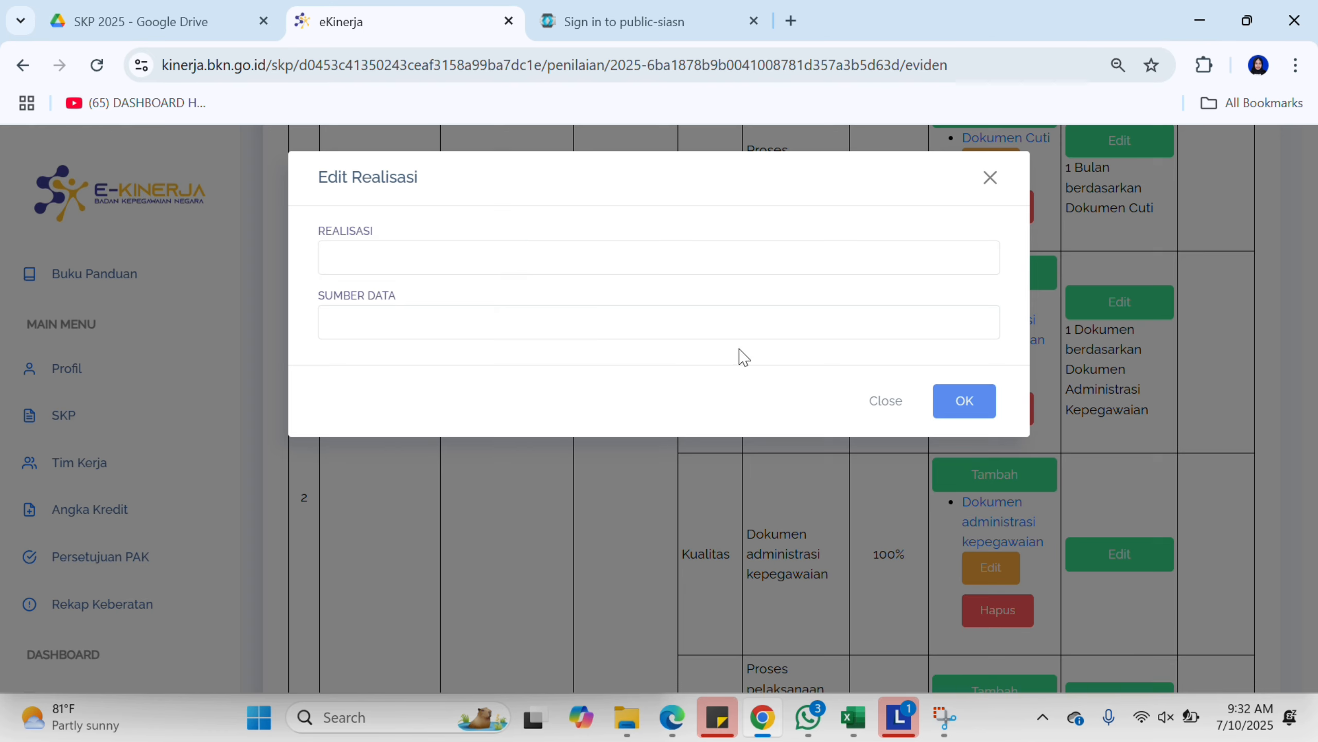
click(467, 258)
click(452, 321)
click(468, 372)
click(978, 398)
Step: Add evidence named "Dokumen administrasi Kepegawaian" with its Drive link to the Waktu indicator of the personnel-administration RHK
click(964, 534)
click(518, 257)
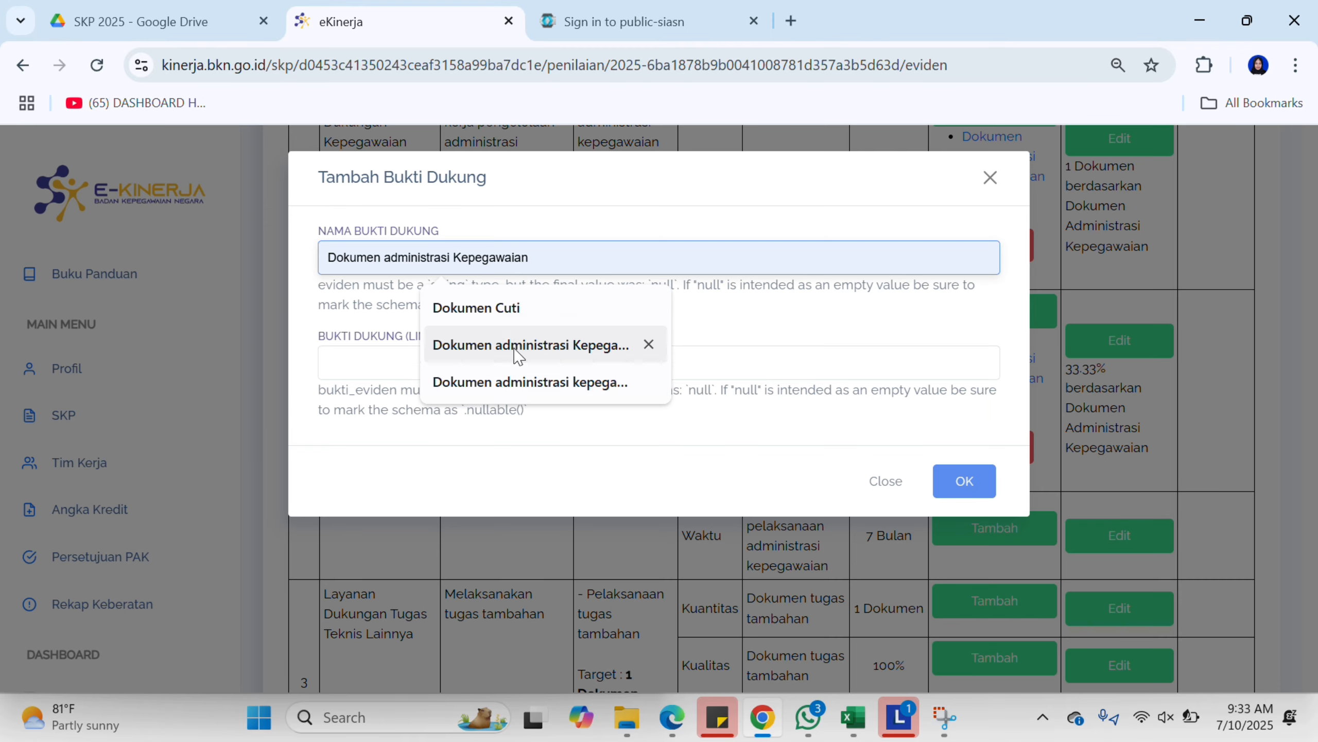
click(518, 381)
click(965, 400)
Step: Record the realisation and its data source for the Waktu indicator of the personnel-administration RHK
click(1119, 592)
click(474, 257)
click(467, 381)
click(965, 400)
Step: Set the additional-task RHK's Waktu realisation to 1 Bulan with Dokumen tugas tambahan as the data source
drag(1311, 446, 1311, 470)
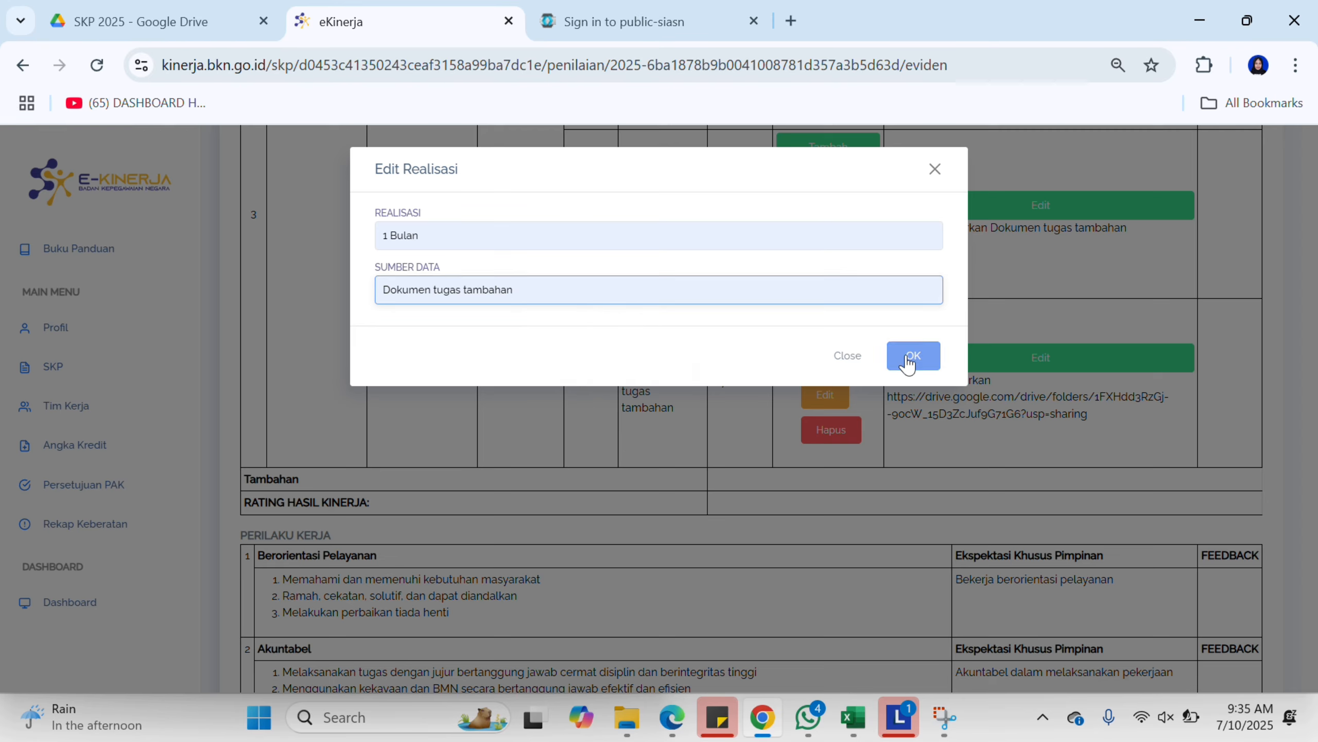
click(911, 360)
mouse_move(1312, 498)
mouse_down()
mouse_move(1313, 283)
mouse_move(1317, 497)
mouse_up()
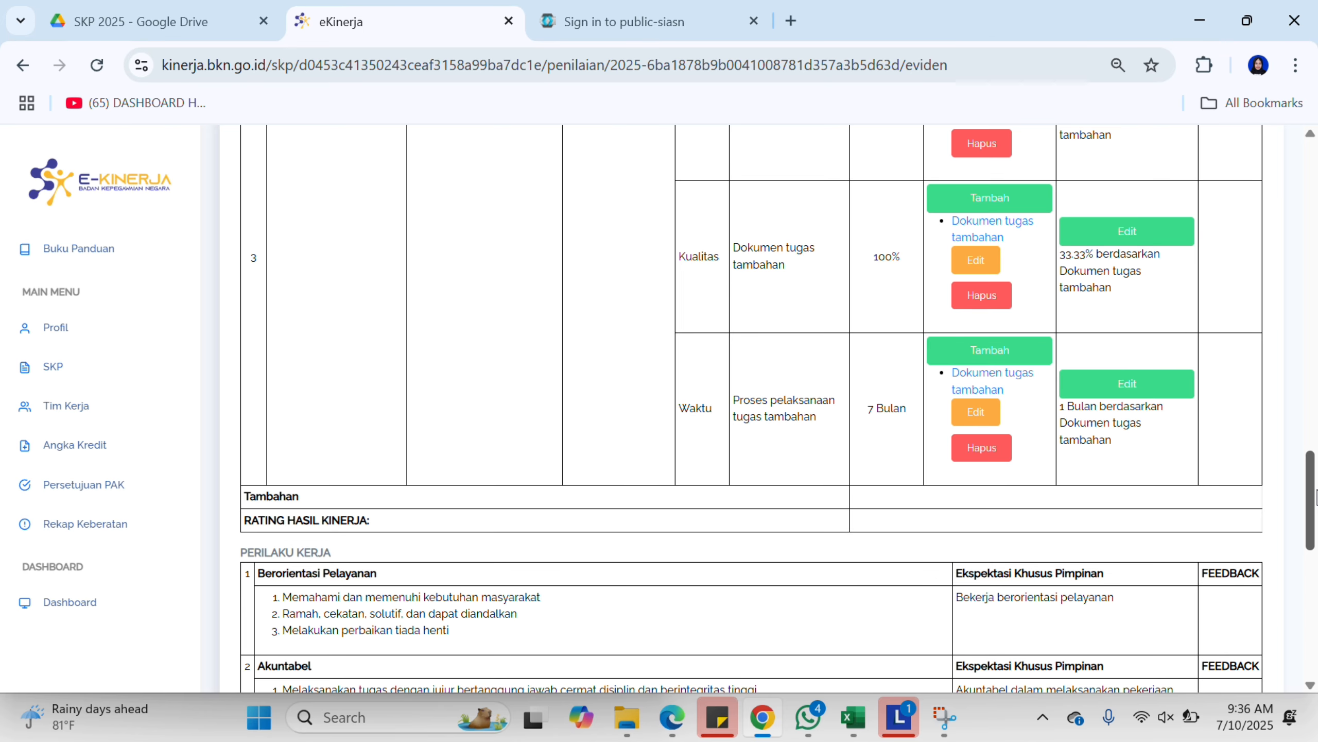